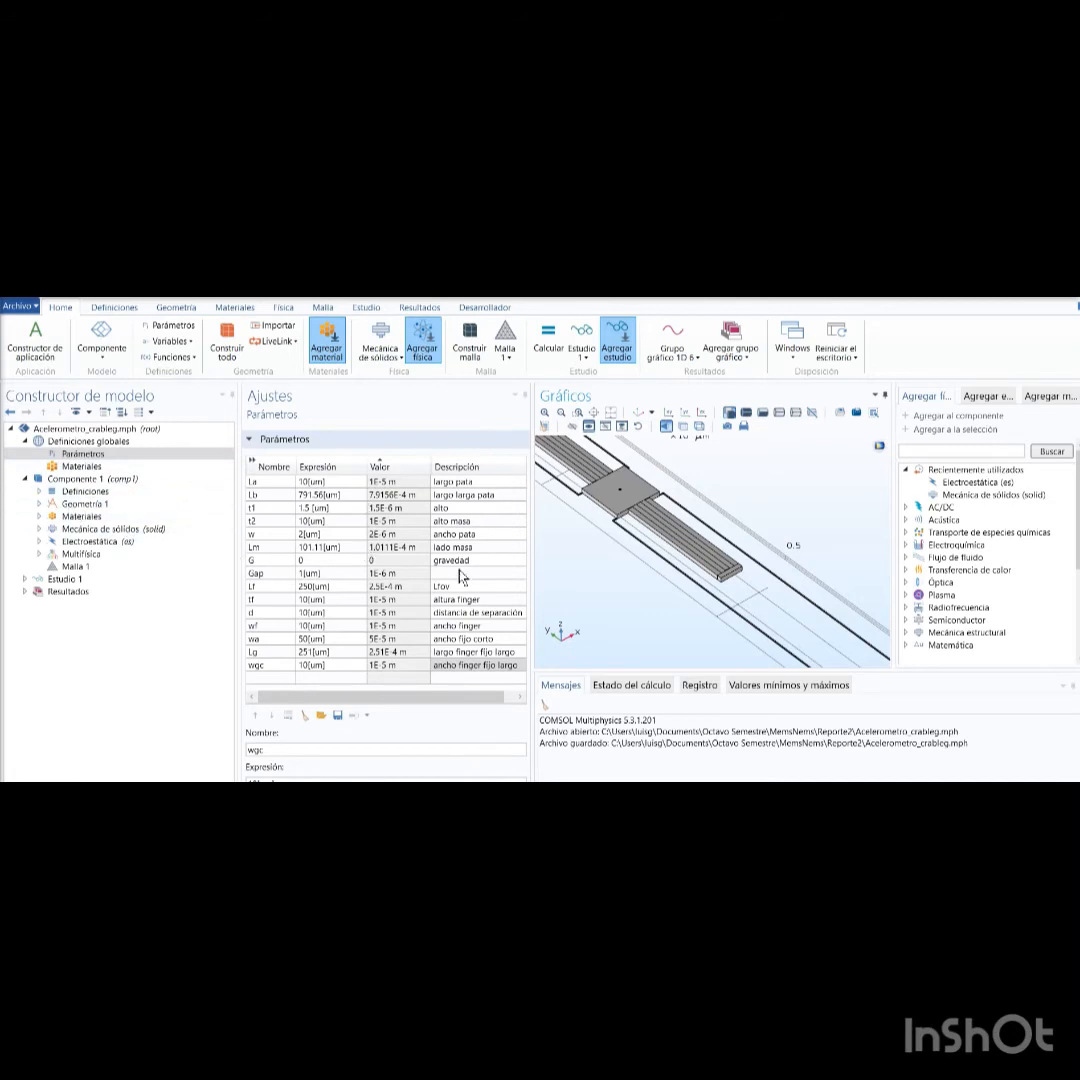
Step: Expand the Geometría 1 sequence and examine which geometry operations can be added to it
left_click(39, 505)
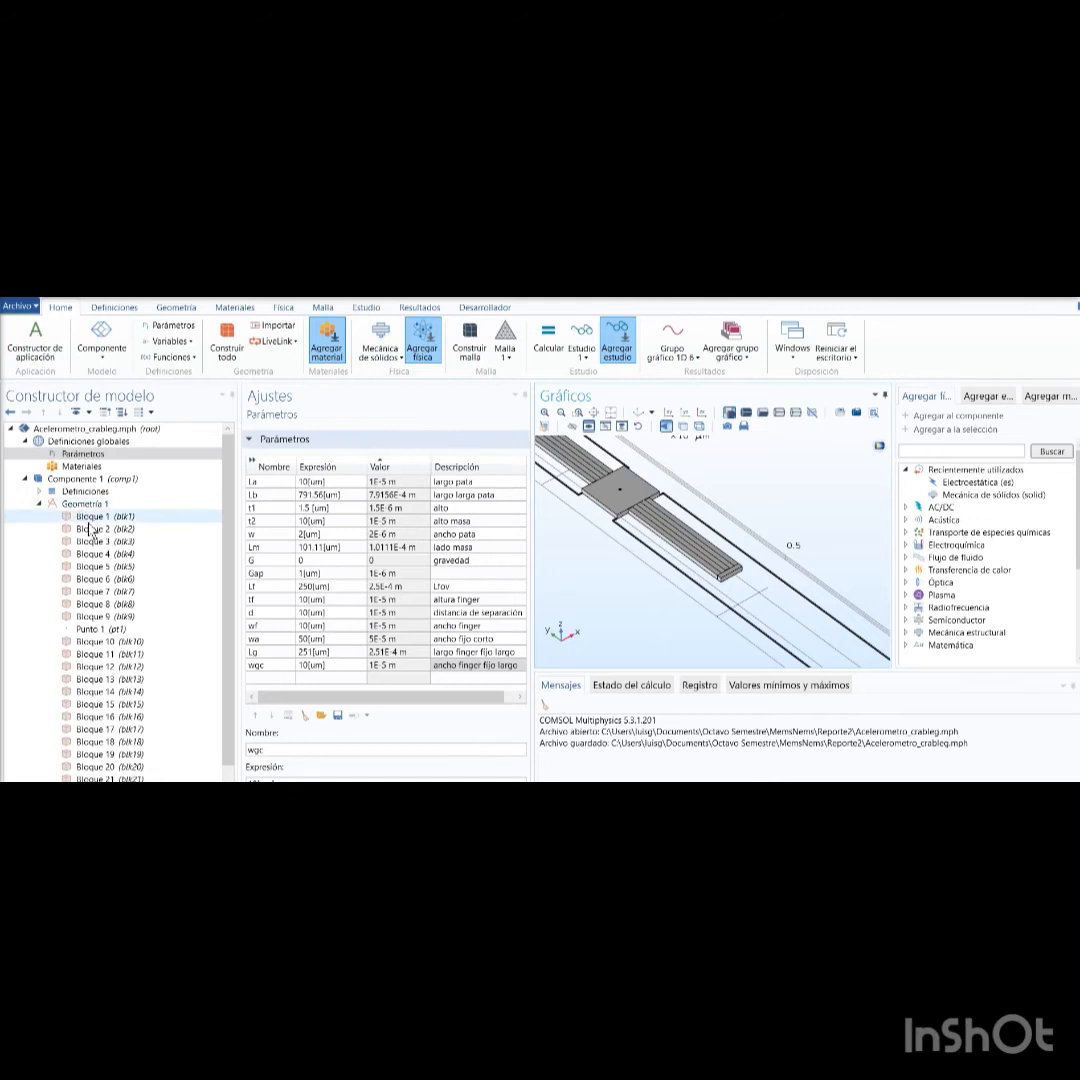
left_click(89, 505)
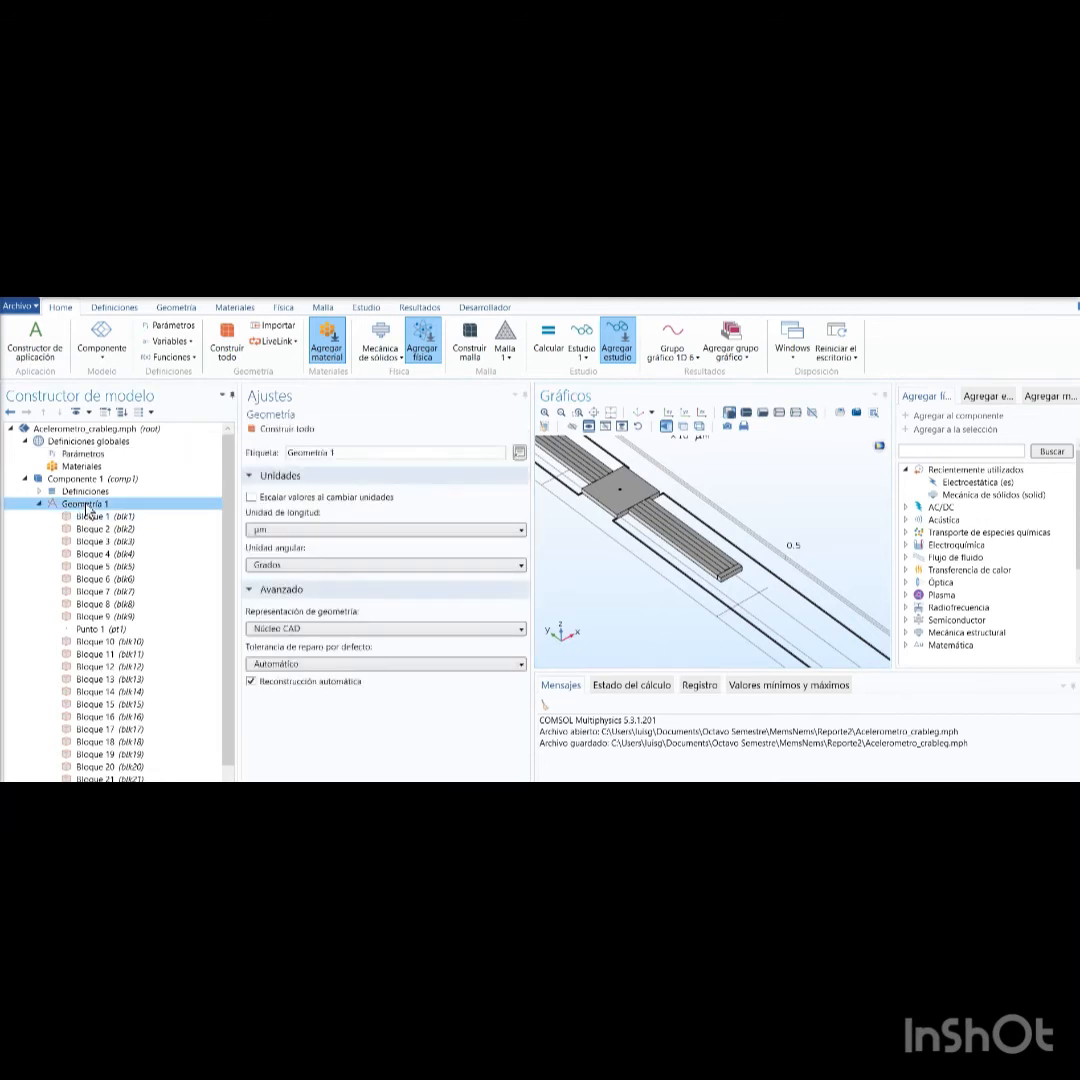
right_click(89, 509)
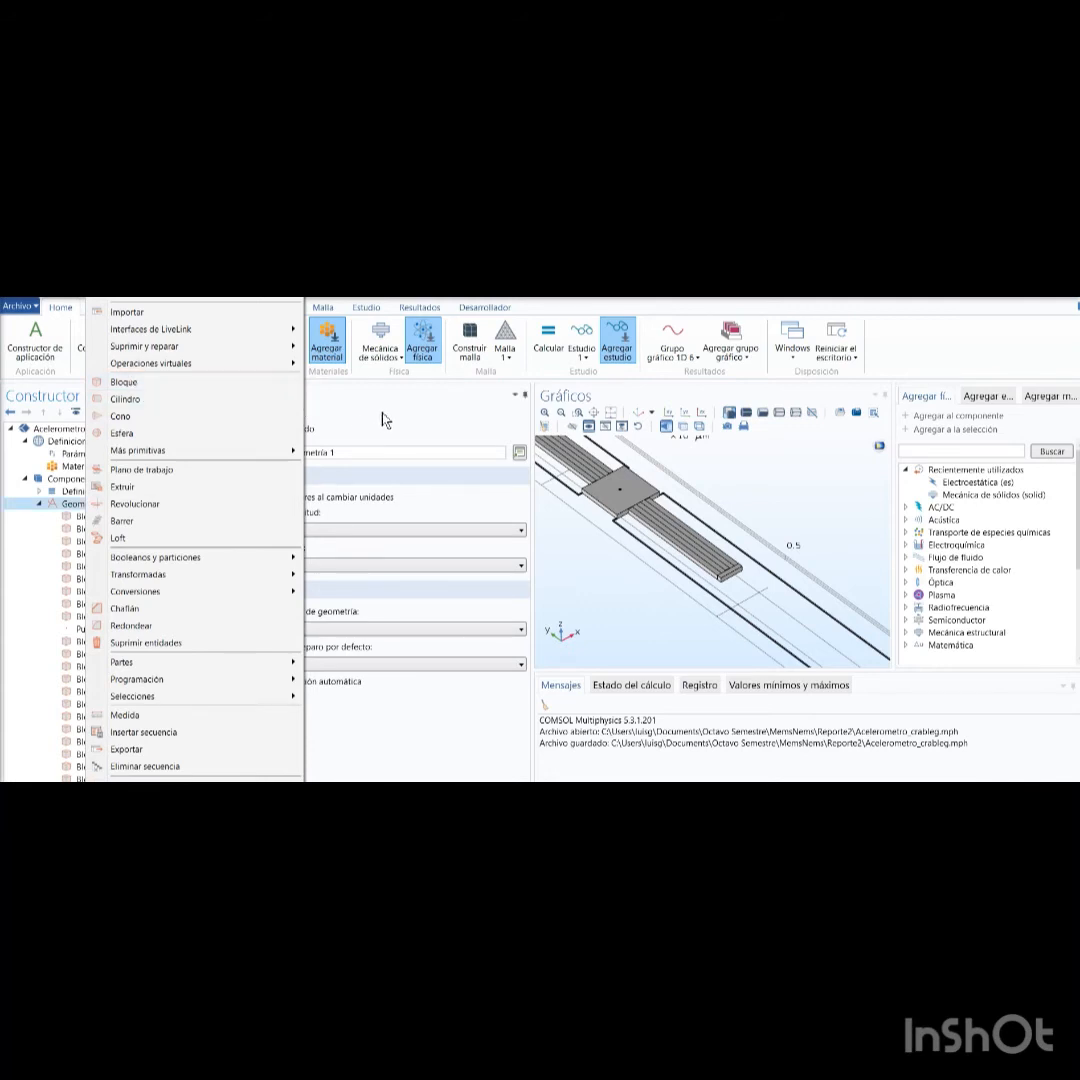
left_click(322, 348)
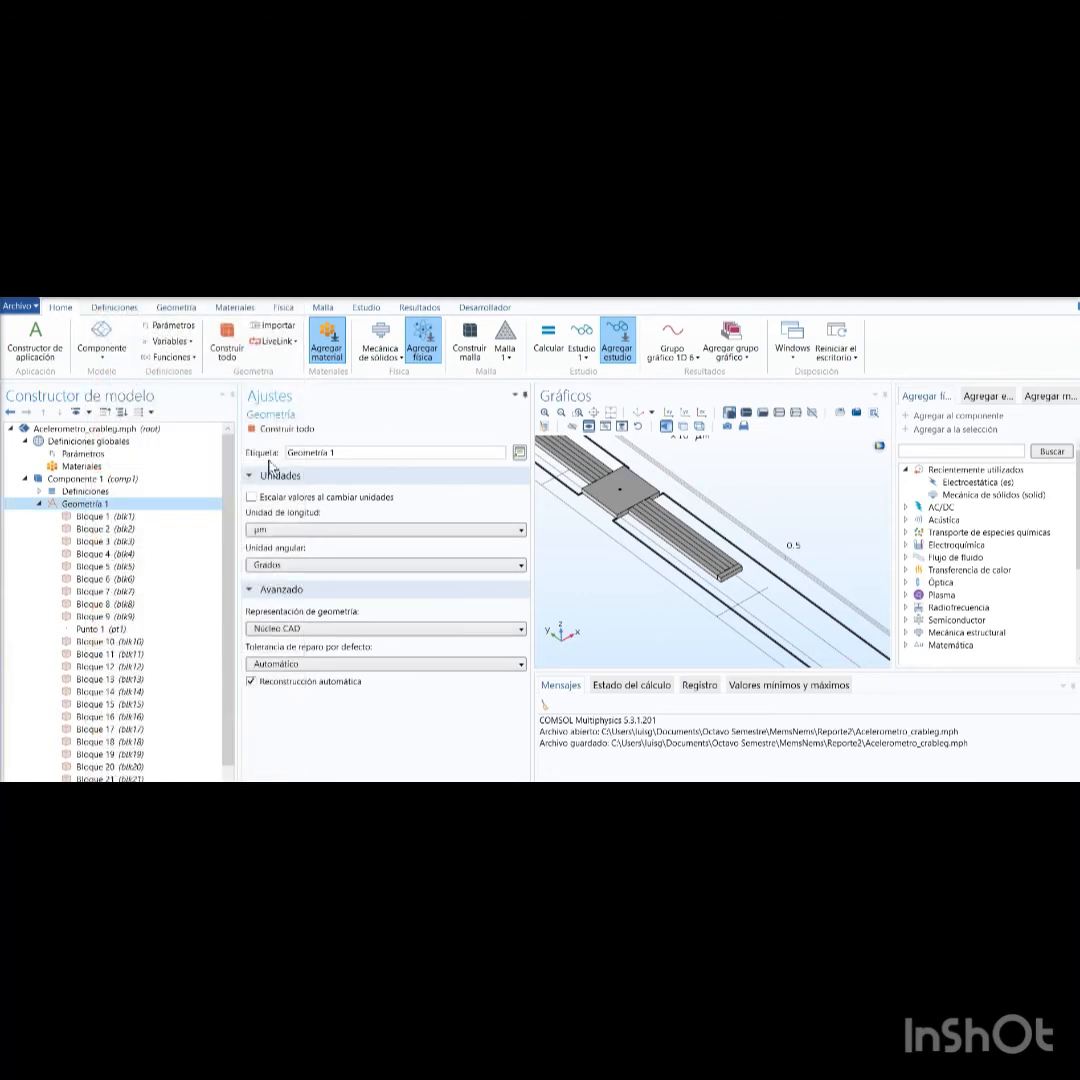
Step: Build the geometry only up to Bloque 1, check its size and position settings, and view it in the XY plane
left_click(100, 517)
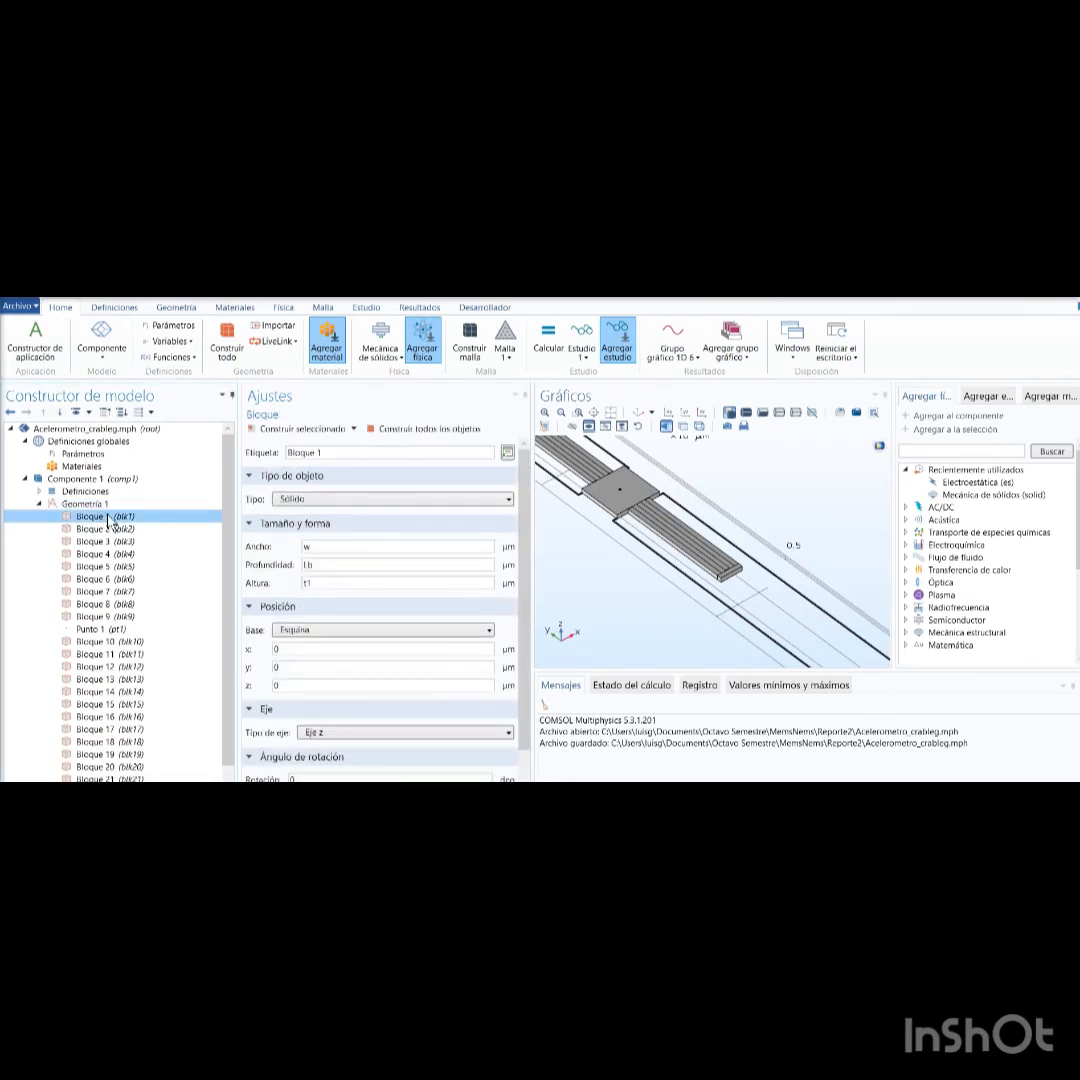
left_click(311, 430)
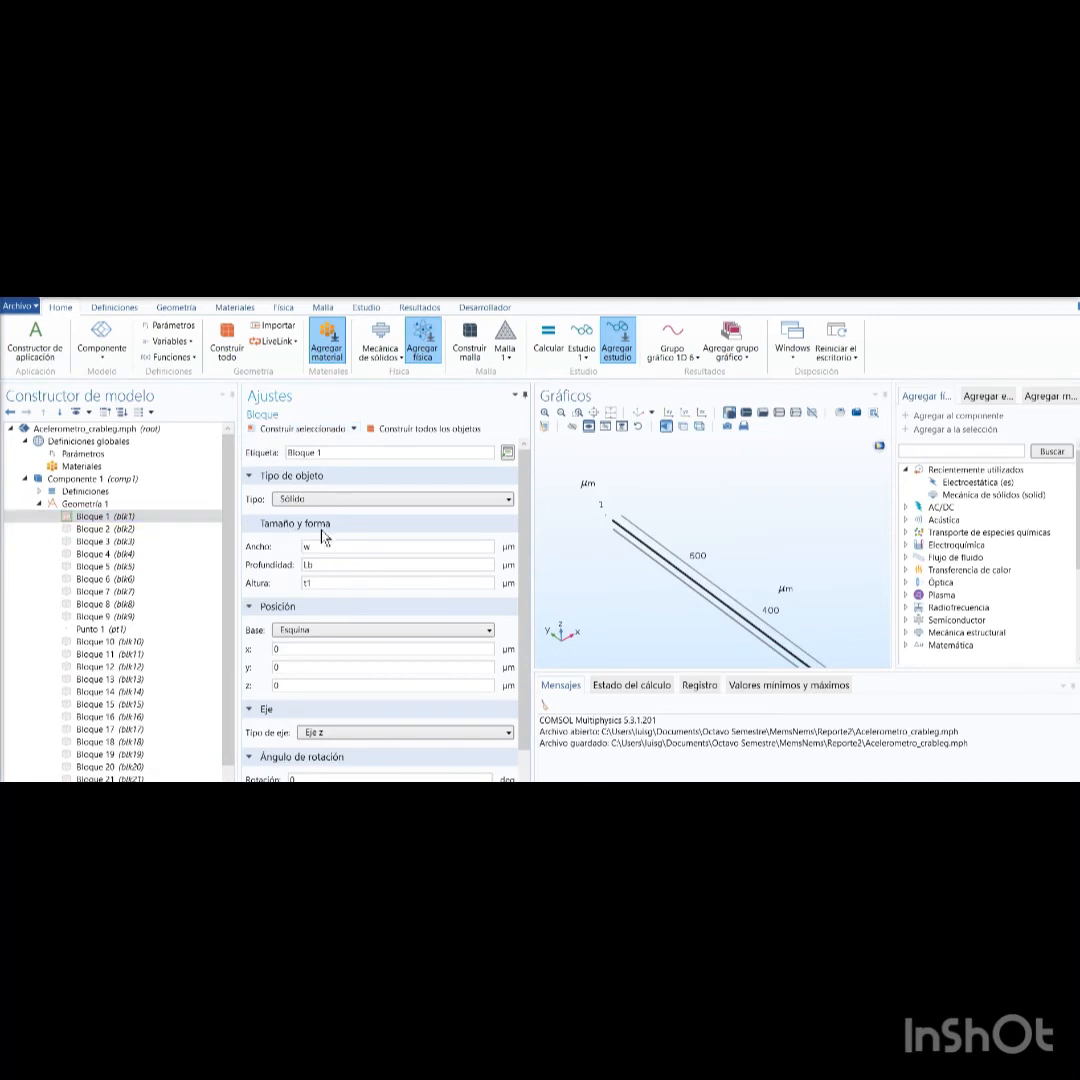
scroll(379, 603, "down", 2)
scroll(379, 603, "up", 2)
left_click(673, 413)
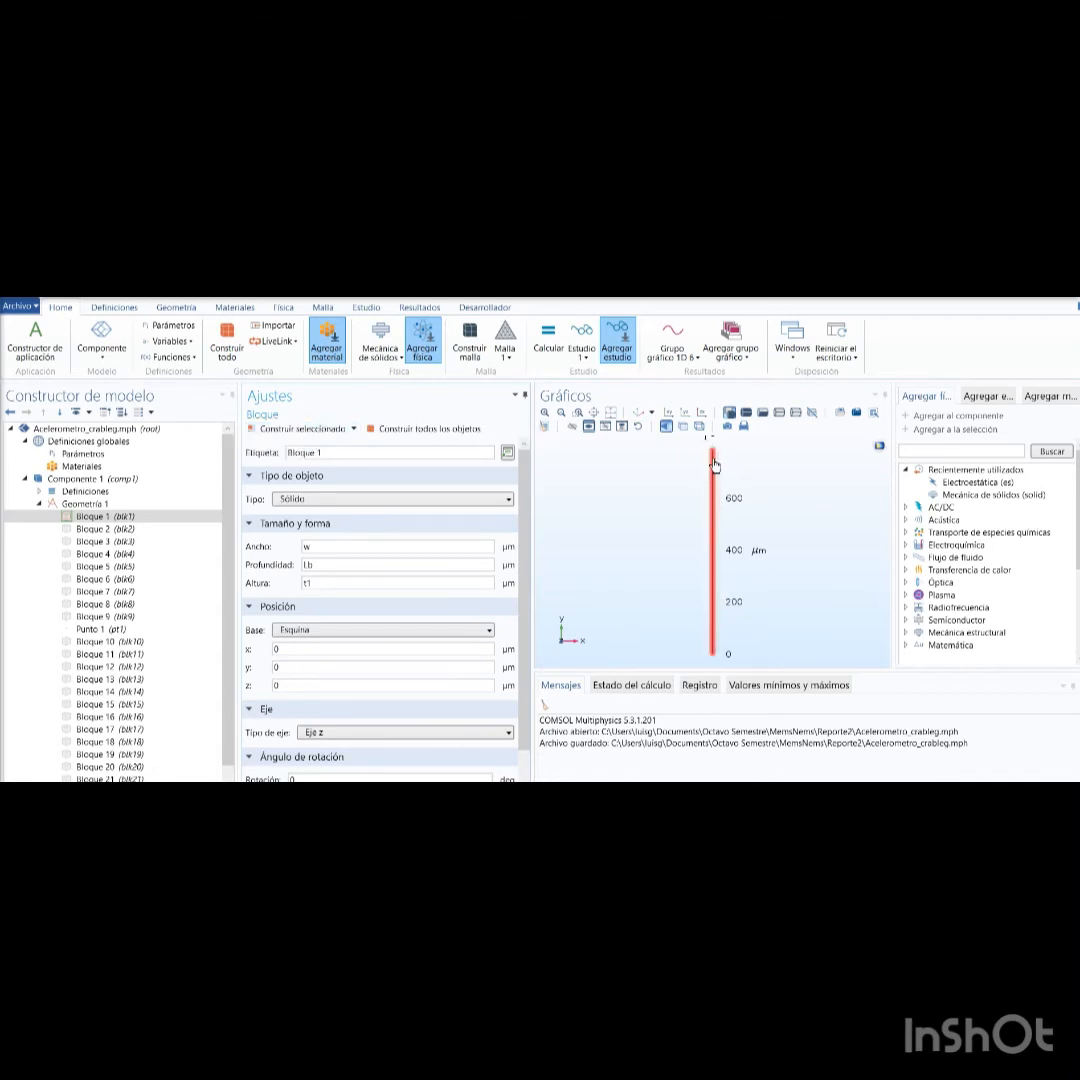
Step: Build the geometry up to Bloque 2 and inspect closely where it joins the end of the long leg
left_click(93, 533)
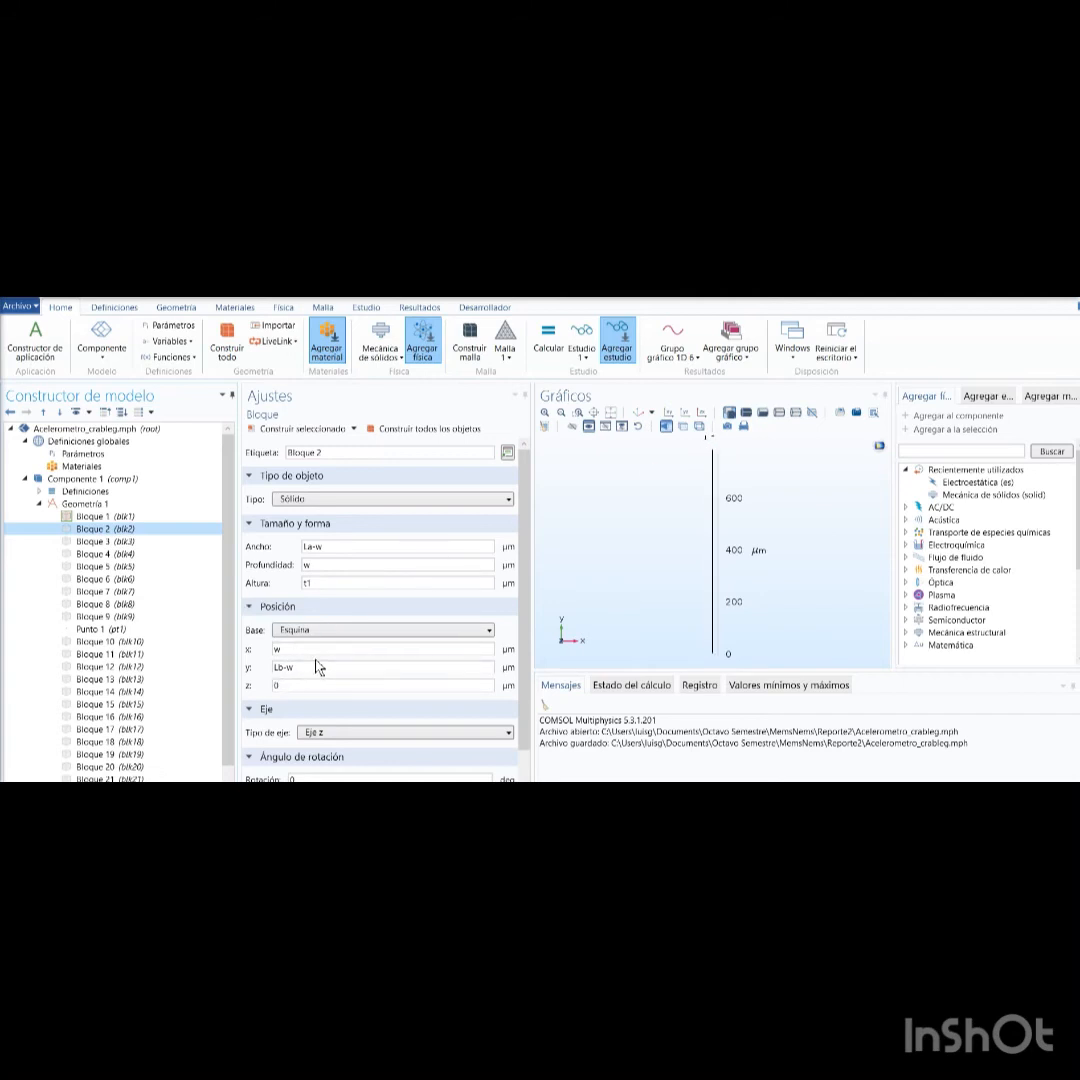
left_click(326, 438)
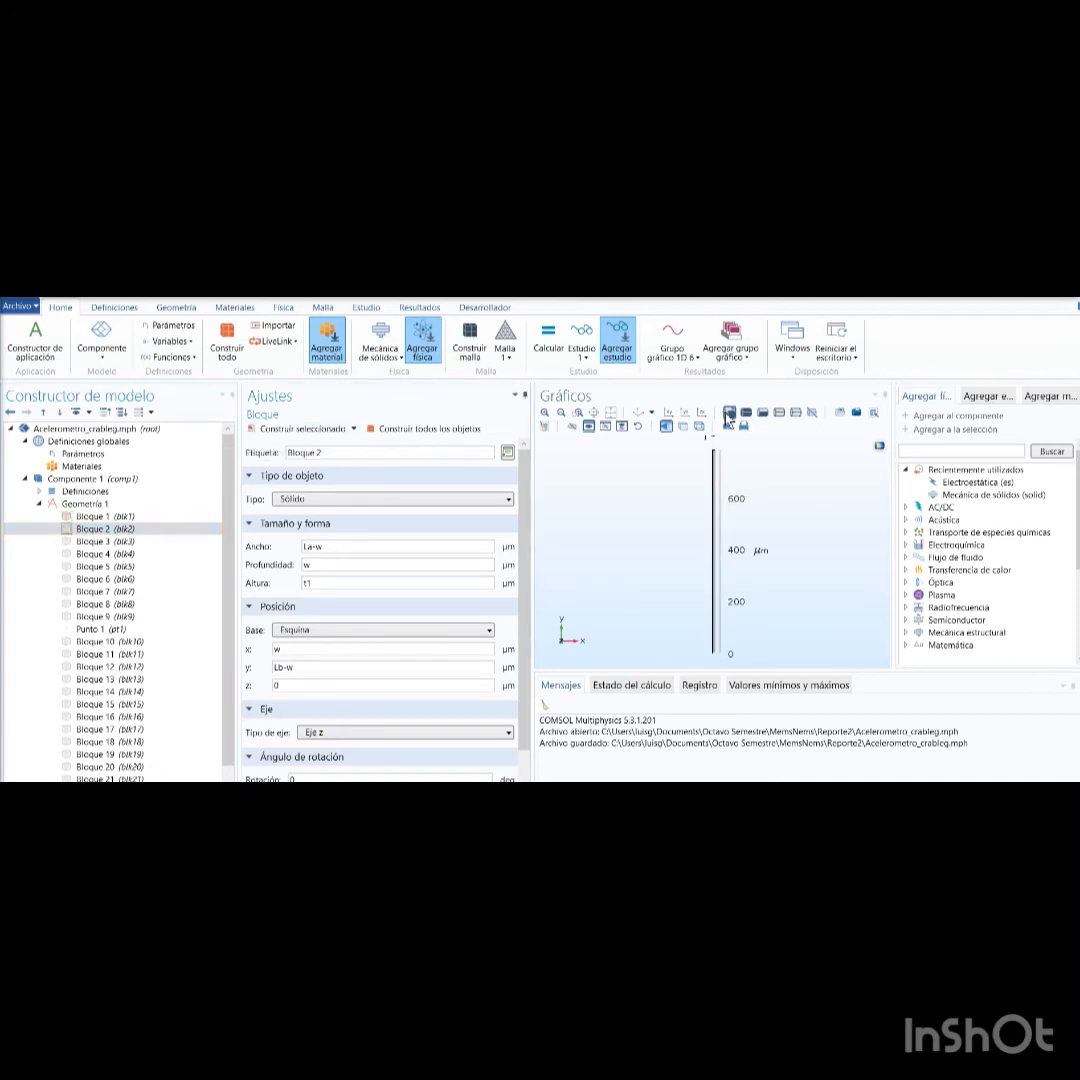
left_click(578, 414)
left_click_drag(703, 452, 740, 473)
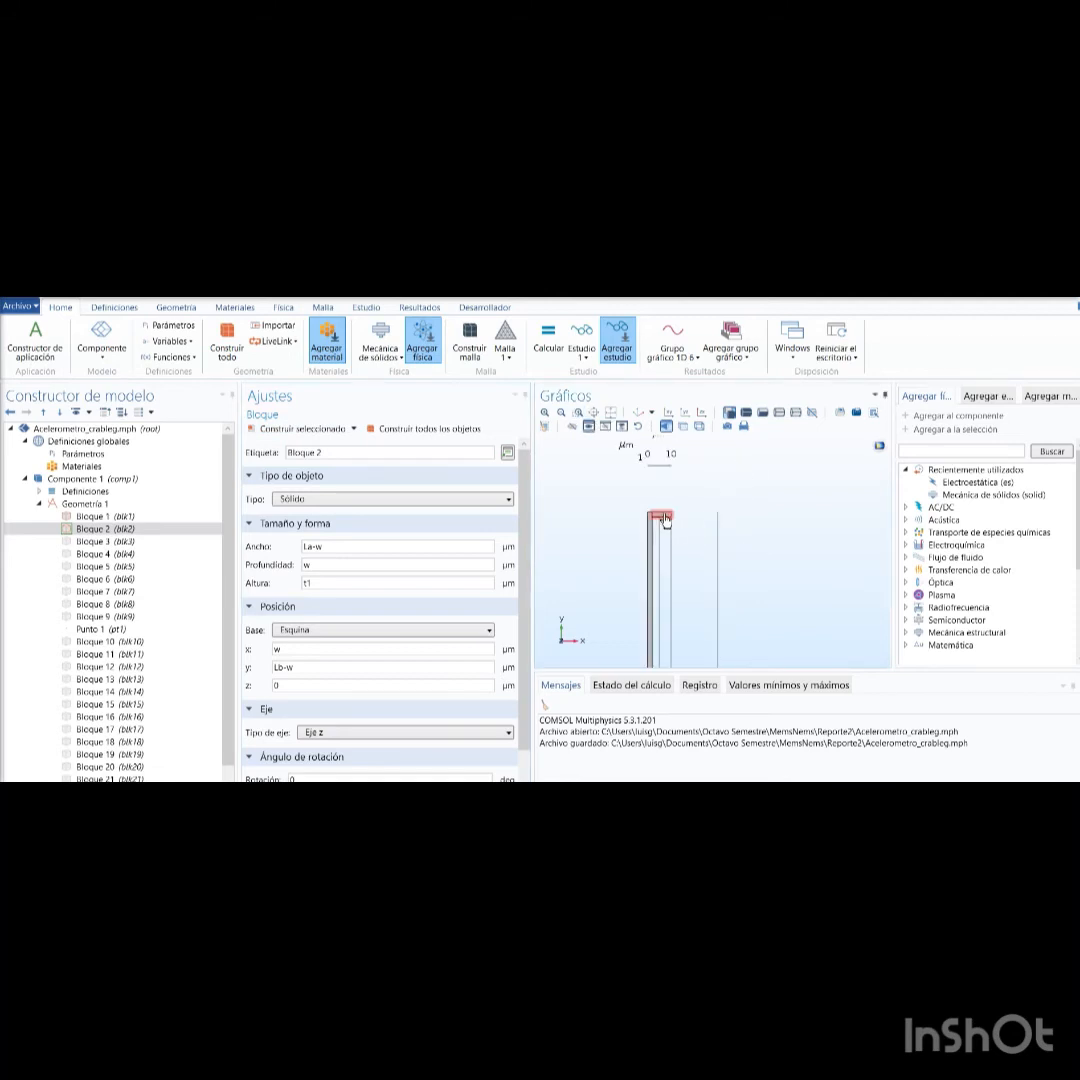
left_click(611, 413)
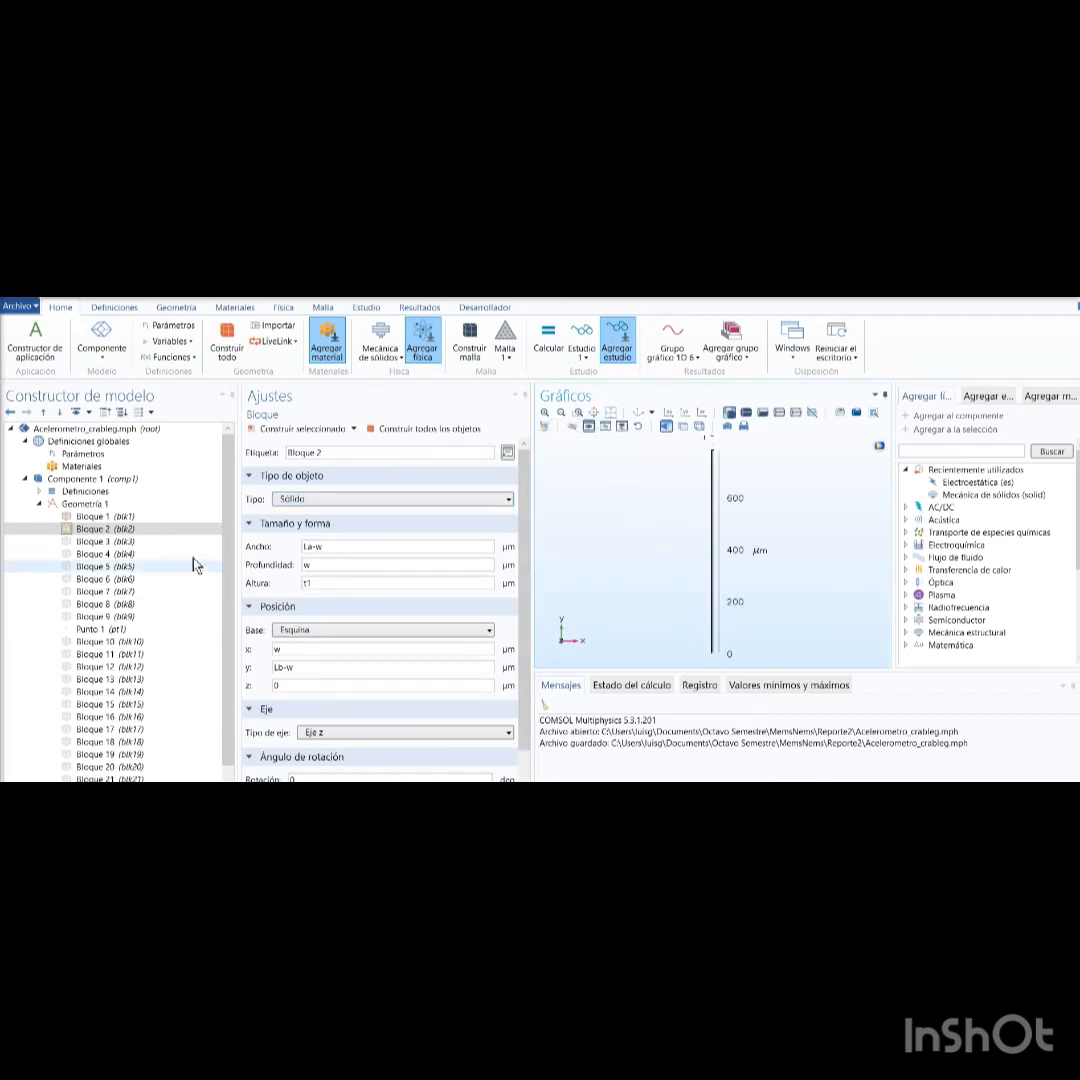
Step: Build all geometry objects and frame the central mass with both finger groups in a flat XY view
left_click_drag(229, 527, 231, 599)
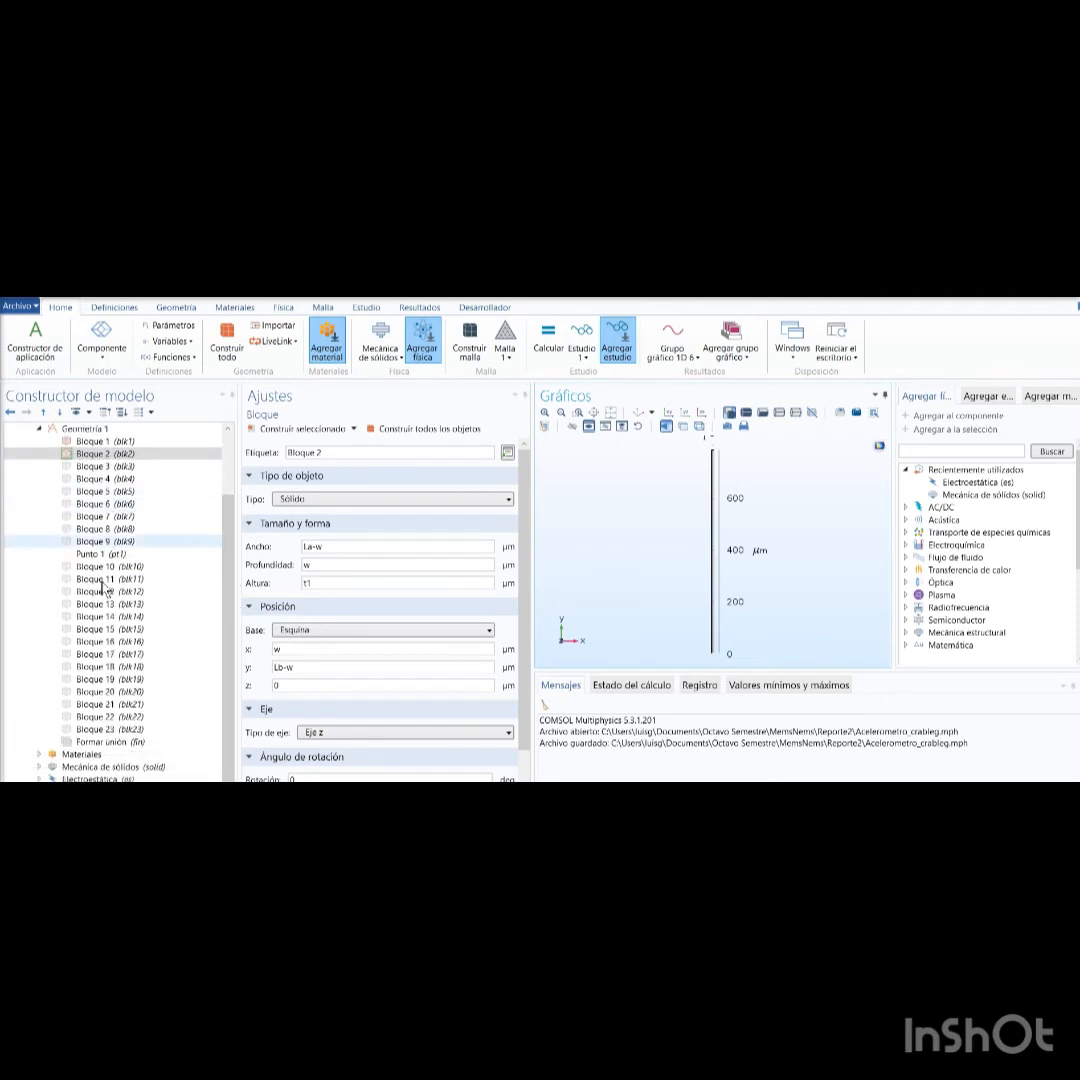
left_click(425, 430)
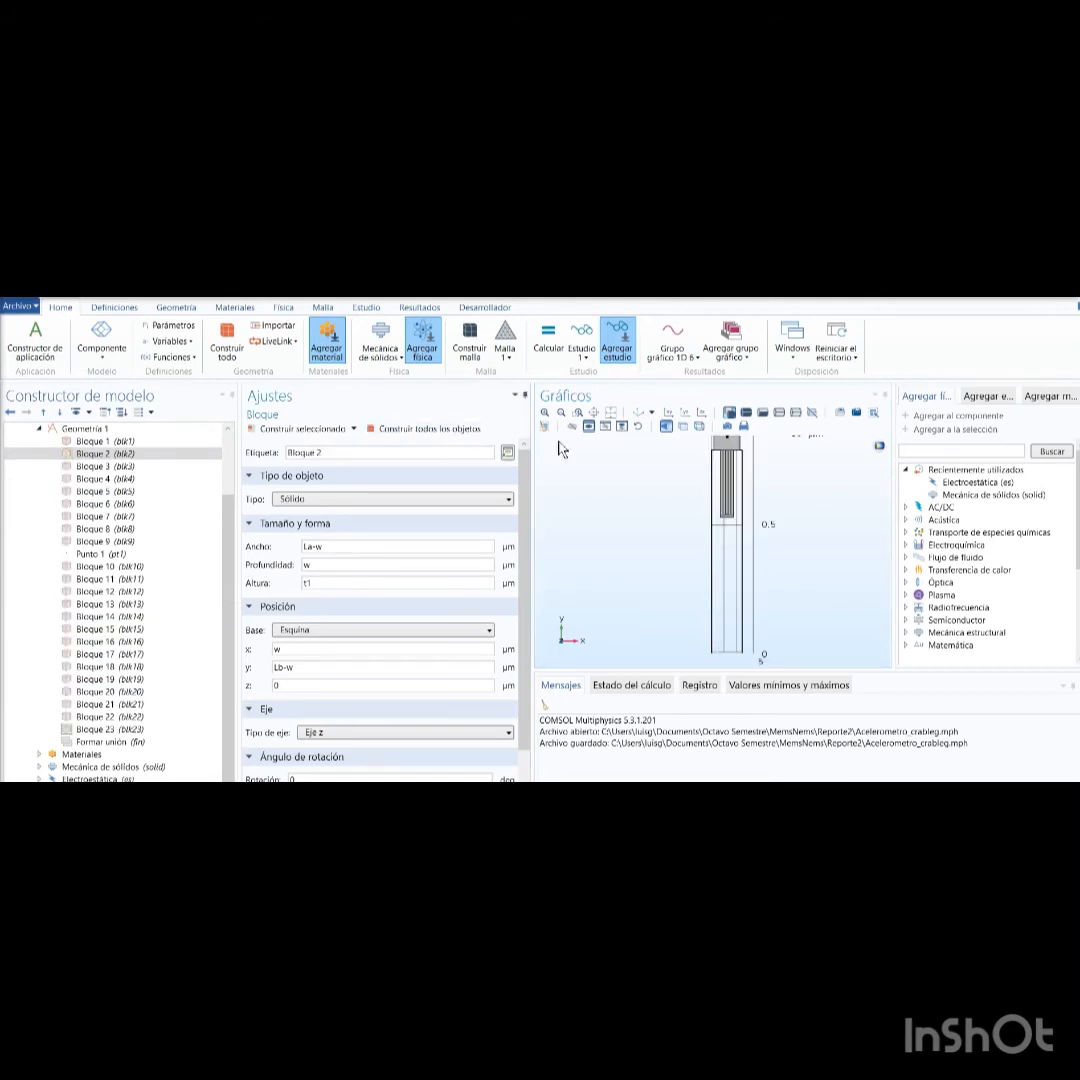
left_click(668, 414)
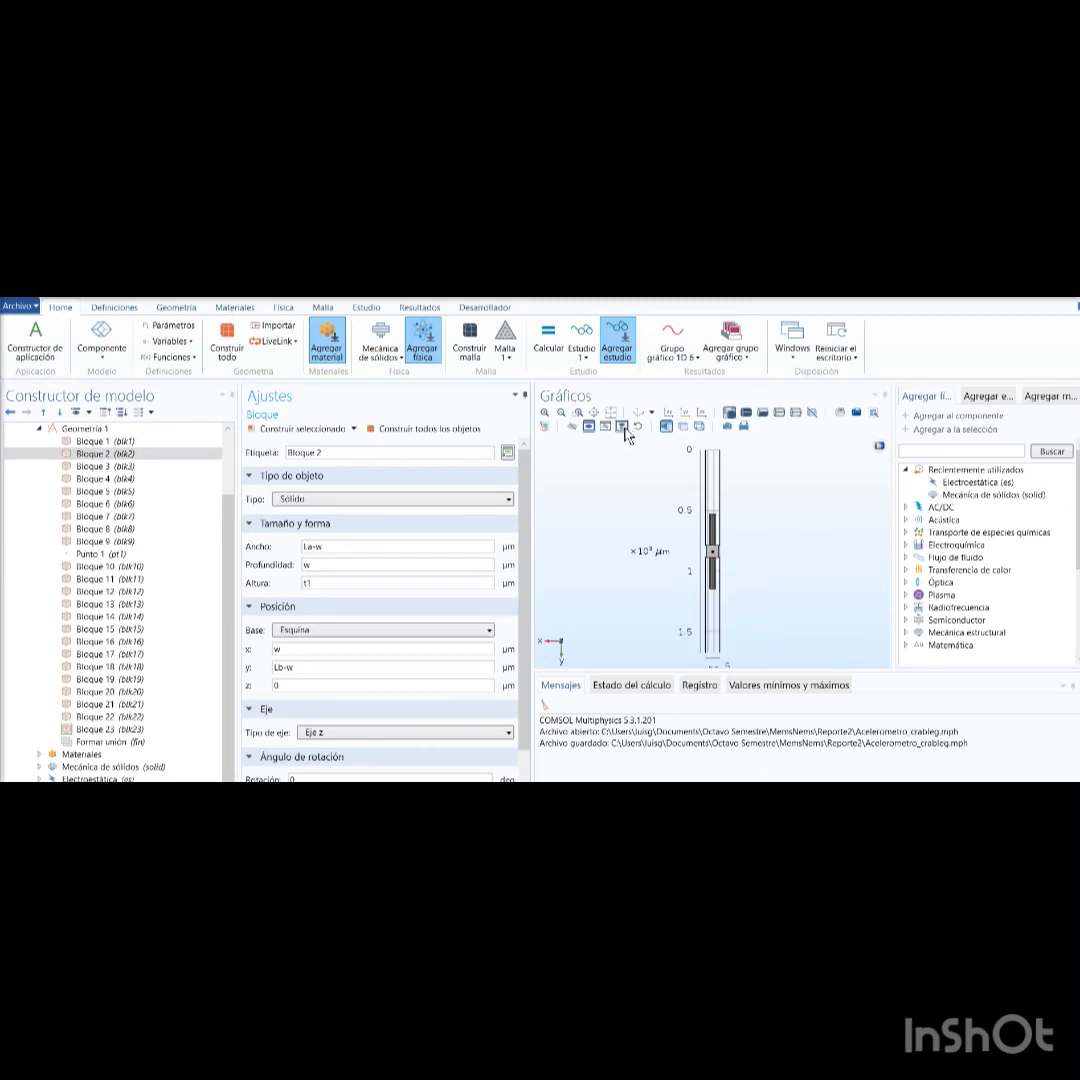
left_click(594, 417)
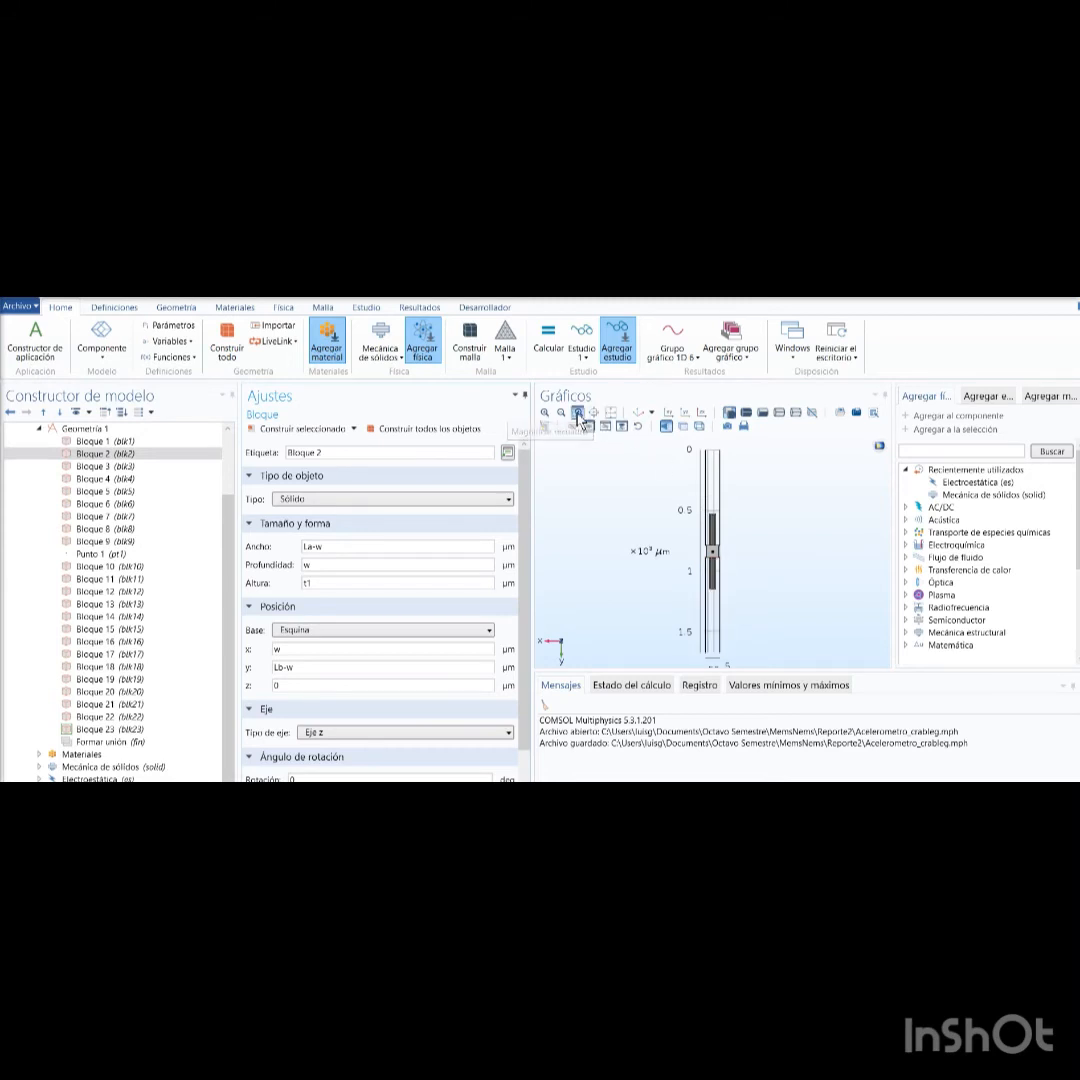
left_click_drag(680, 497, 737, 606)
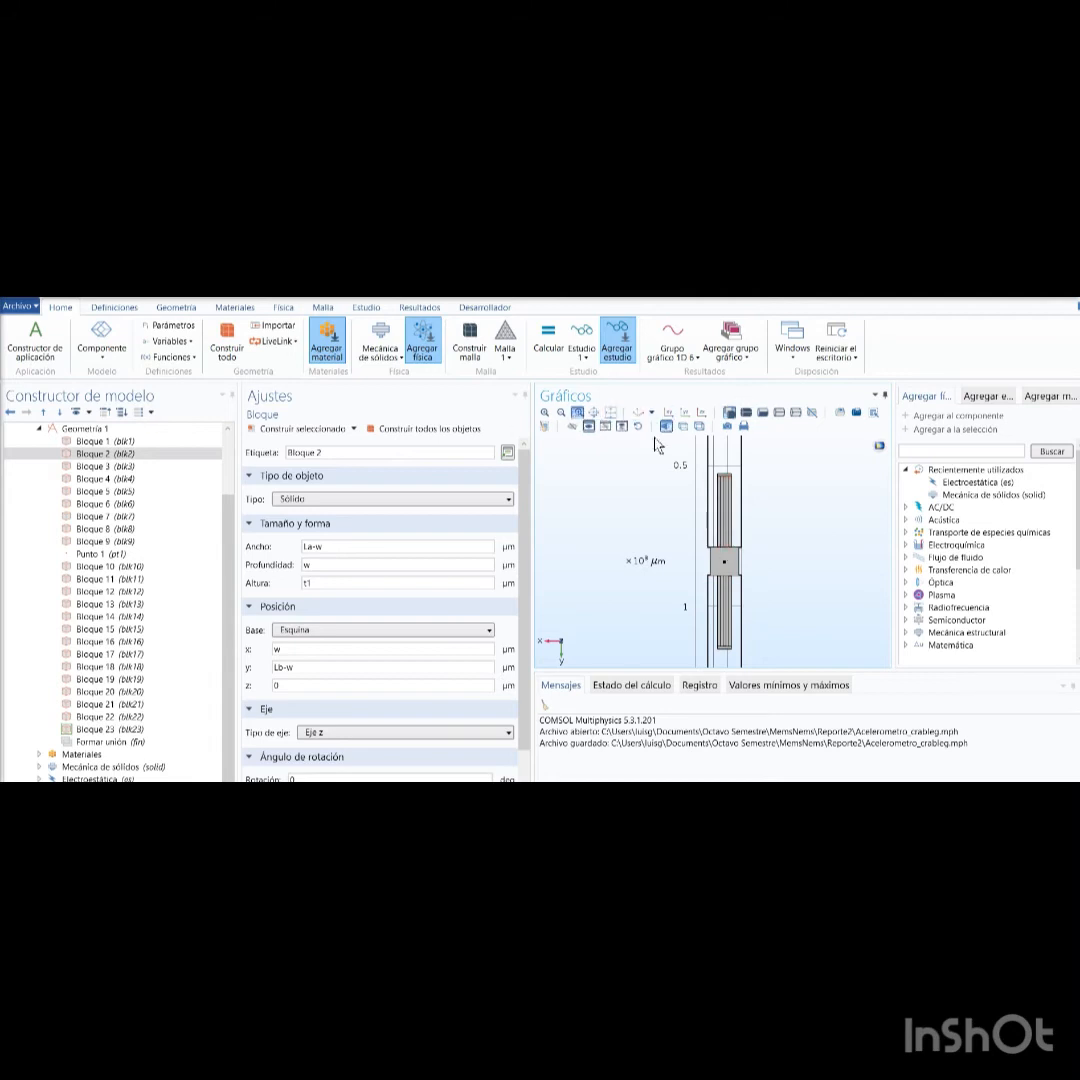
Step: Examine the upper finger group up close where it meets the central mass, then return to the full model view
left_click(578, 412)
left_click_drag(681, 467, 782, 572)
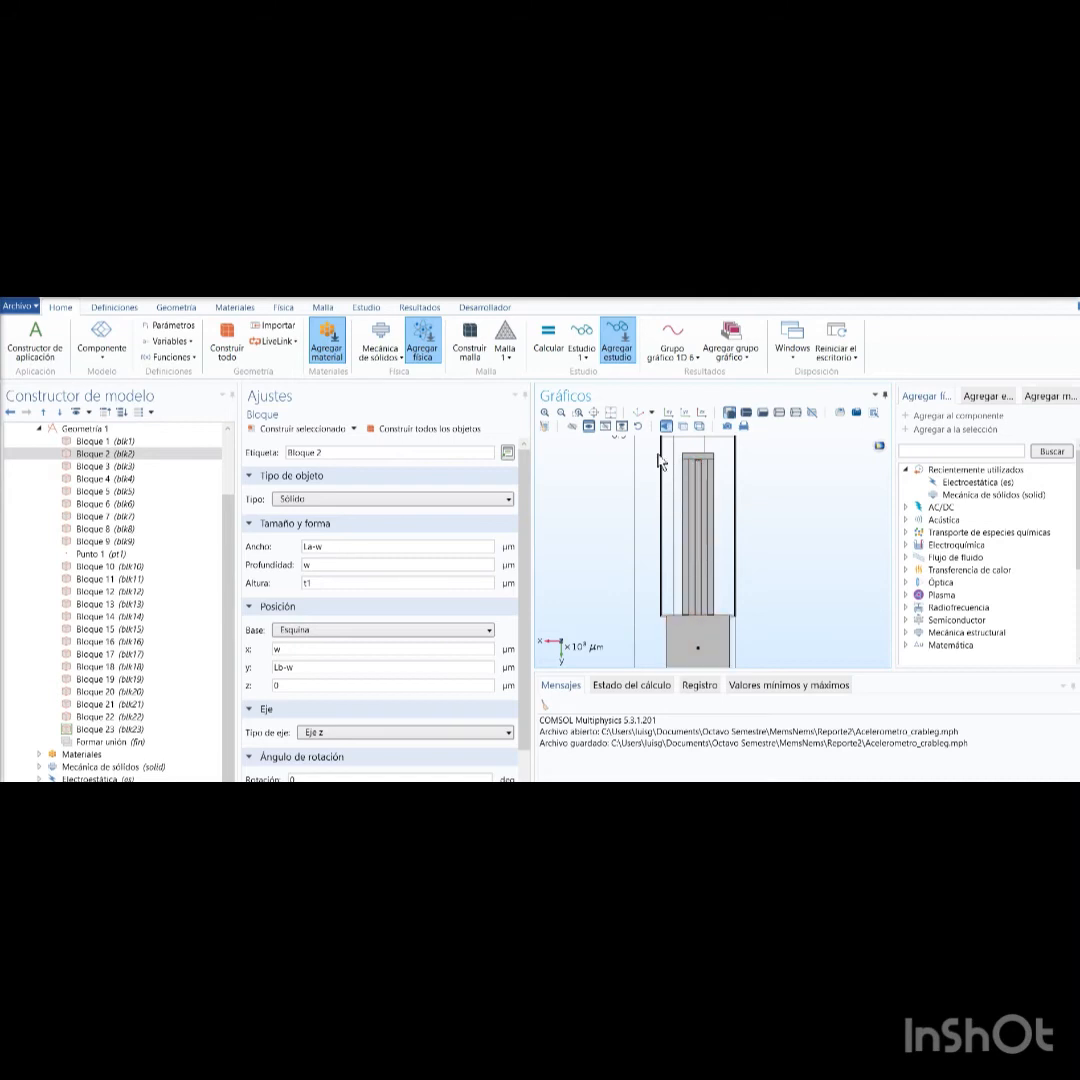
left_click(577, 412)
left_click_drag(663, 597, 714, 642)
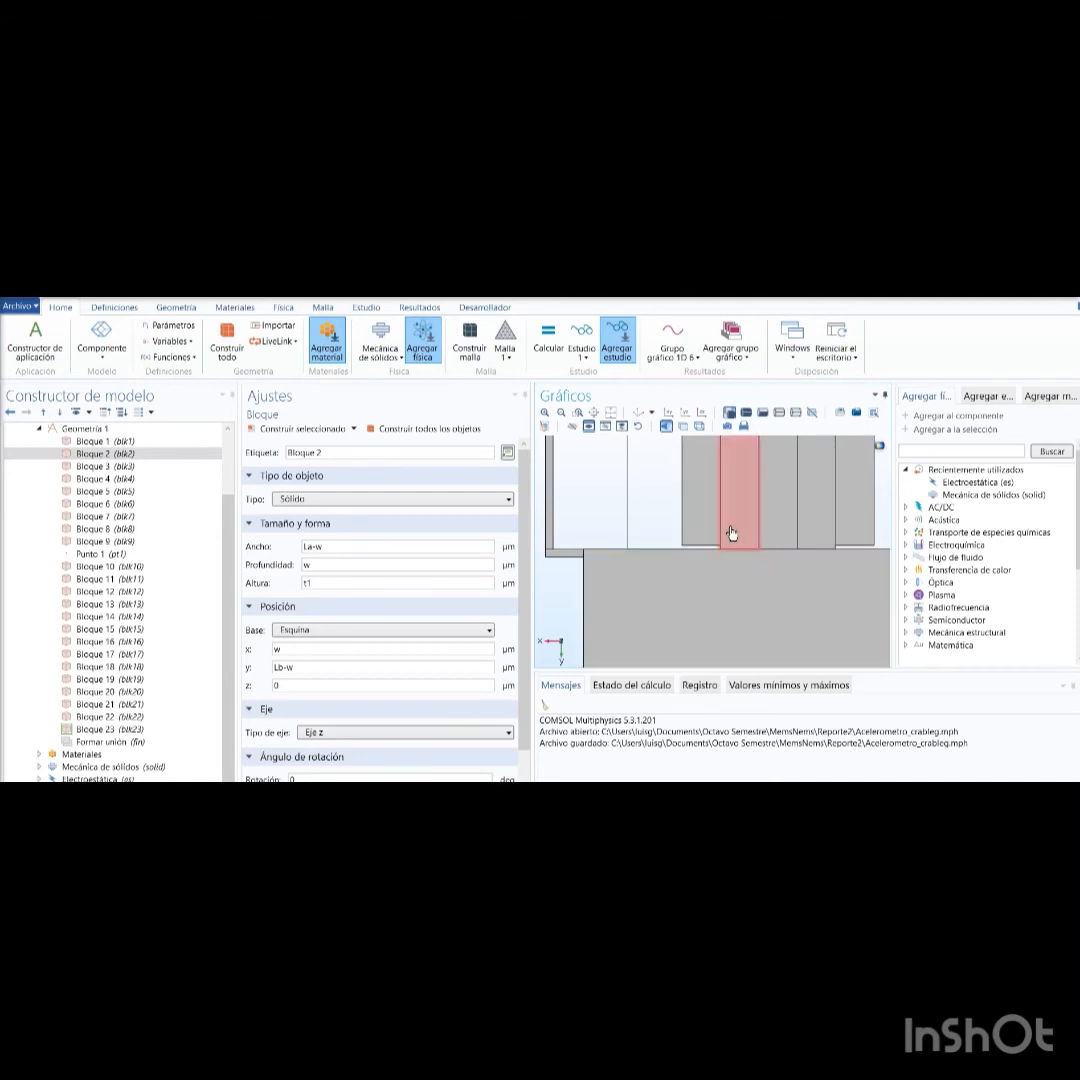
left_click(610, 418)
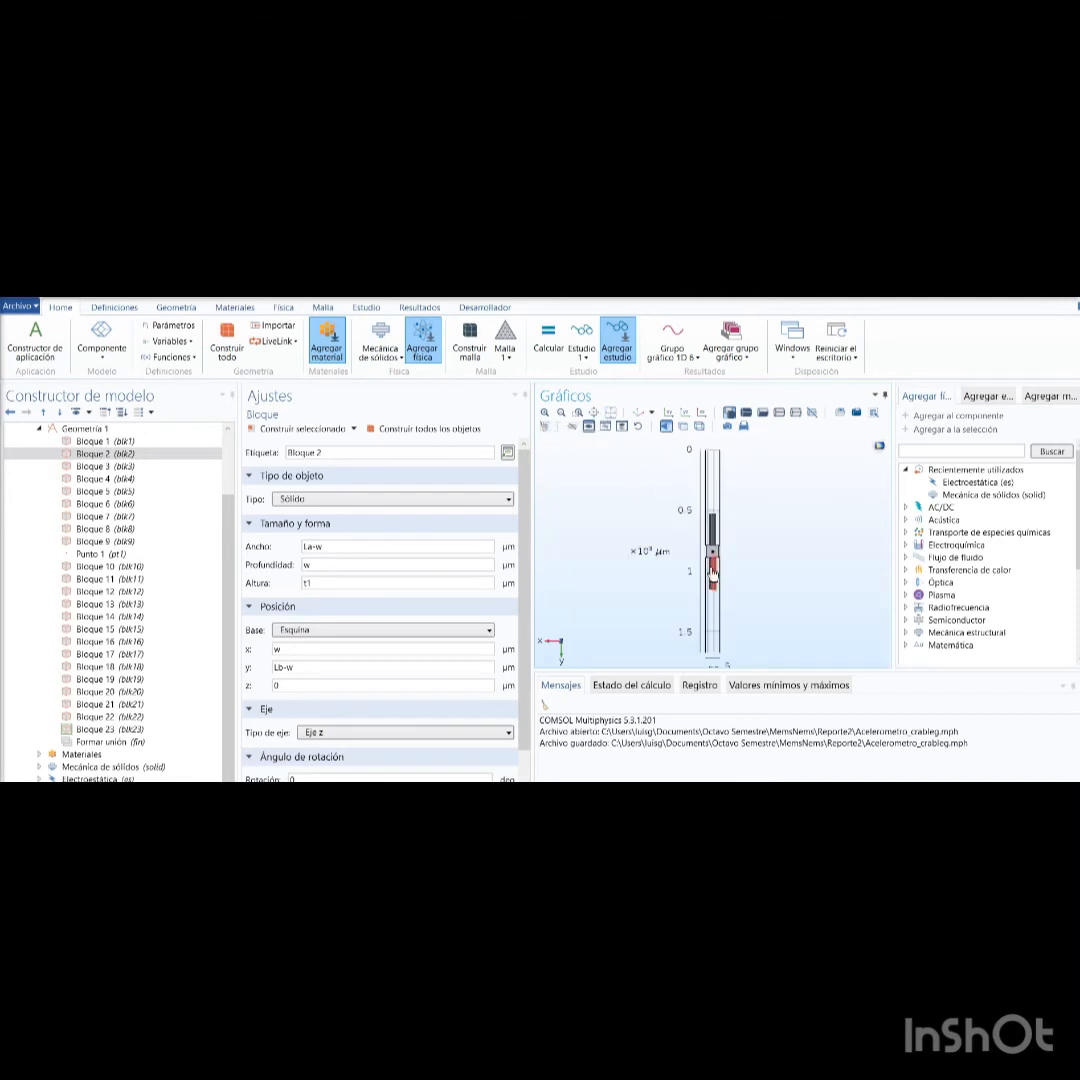
Step: Examine the lower finger group below the central mass up close
left_click(577, 412)
left_click_drag(698, 545, 760, 607)
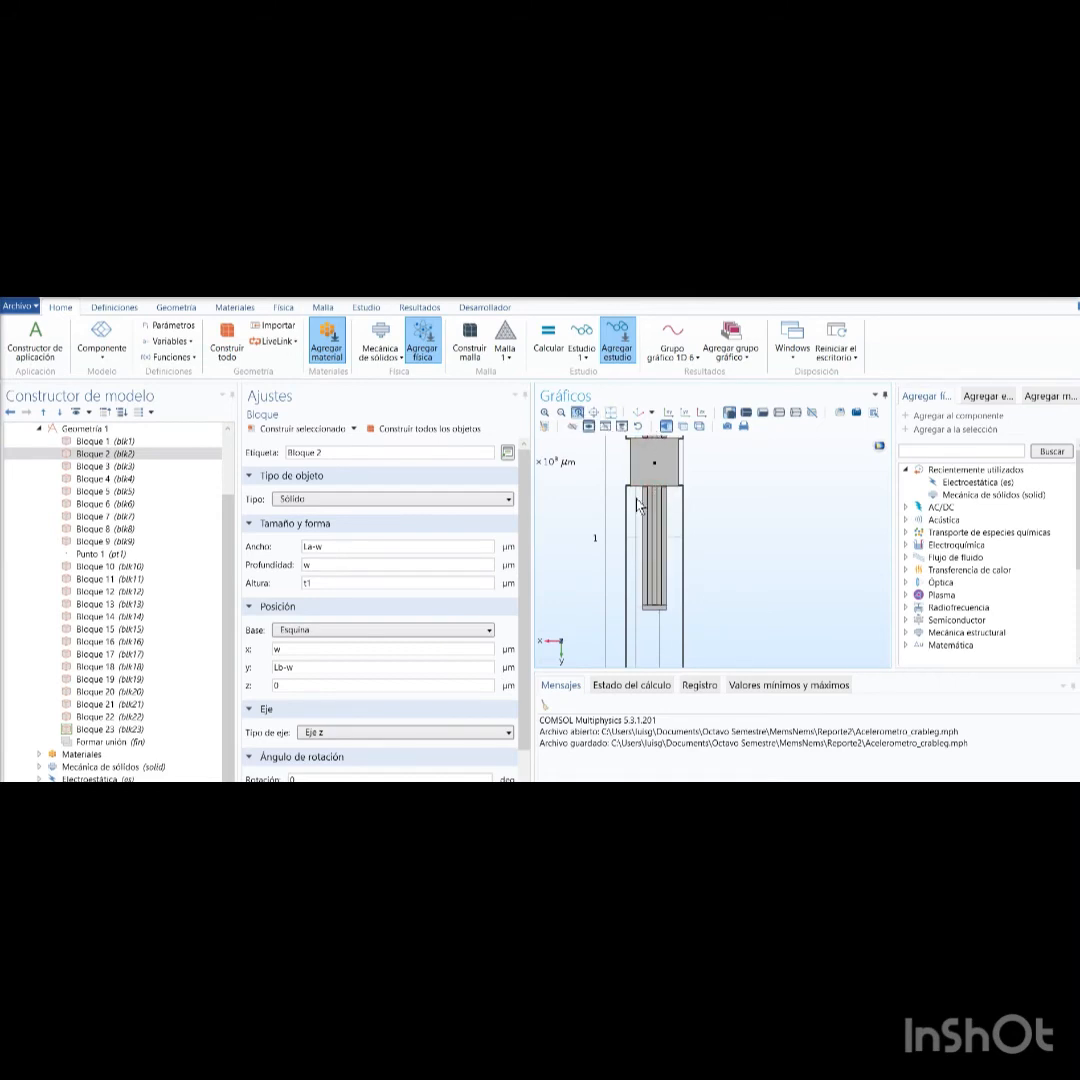
left_click_drag(638, 505, 718, 627)
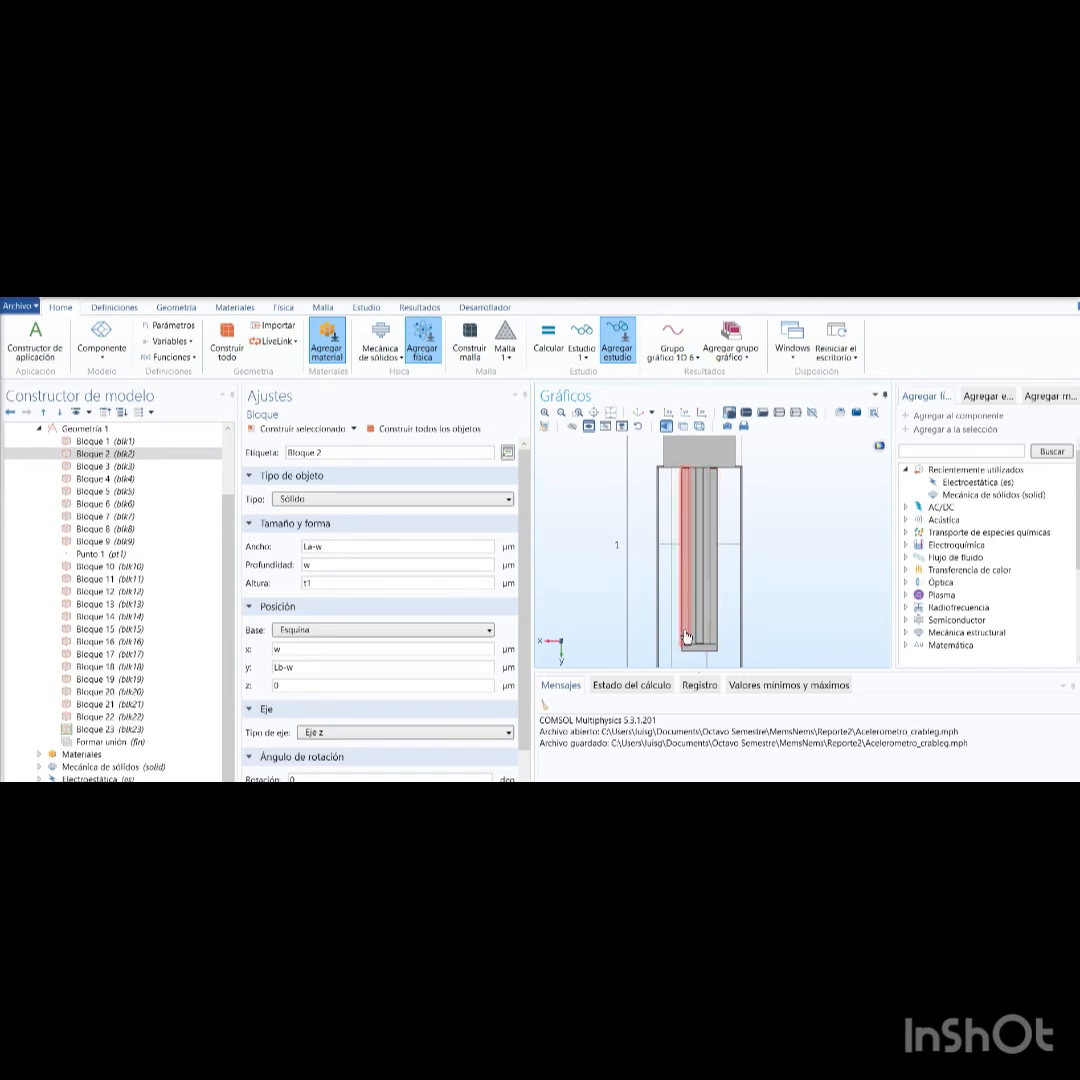
left_click(600, 412)
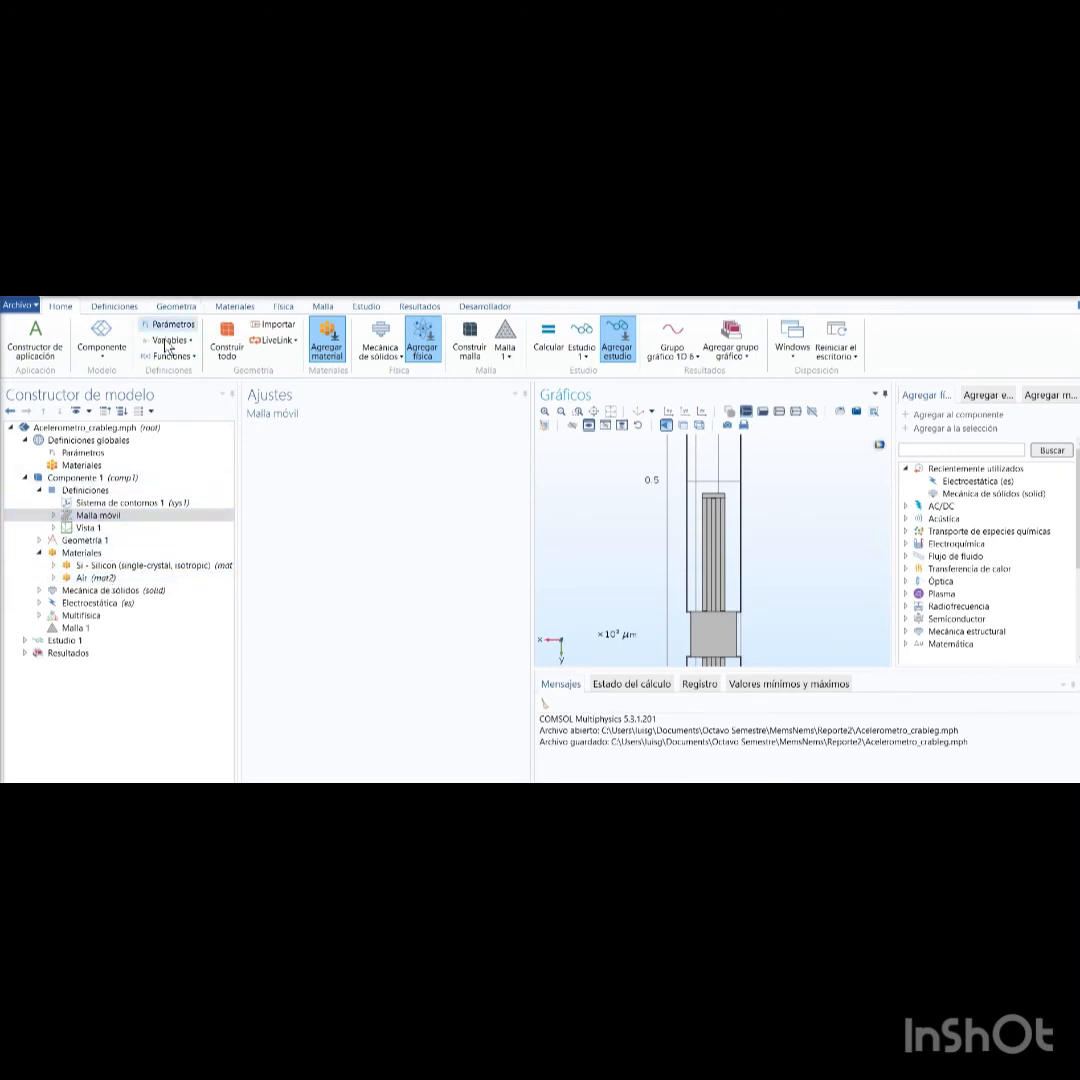
Step: List the recently used materials in the material library and review the component's material overview and the options for adding materials
left_click(237, 307)
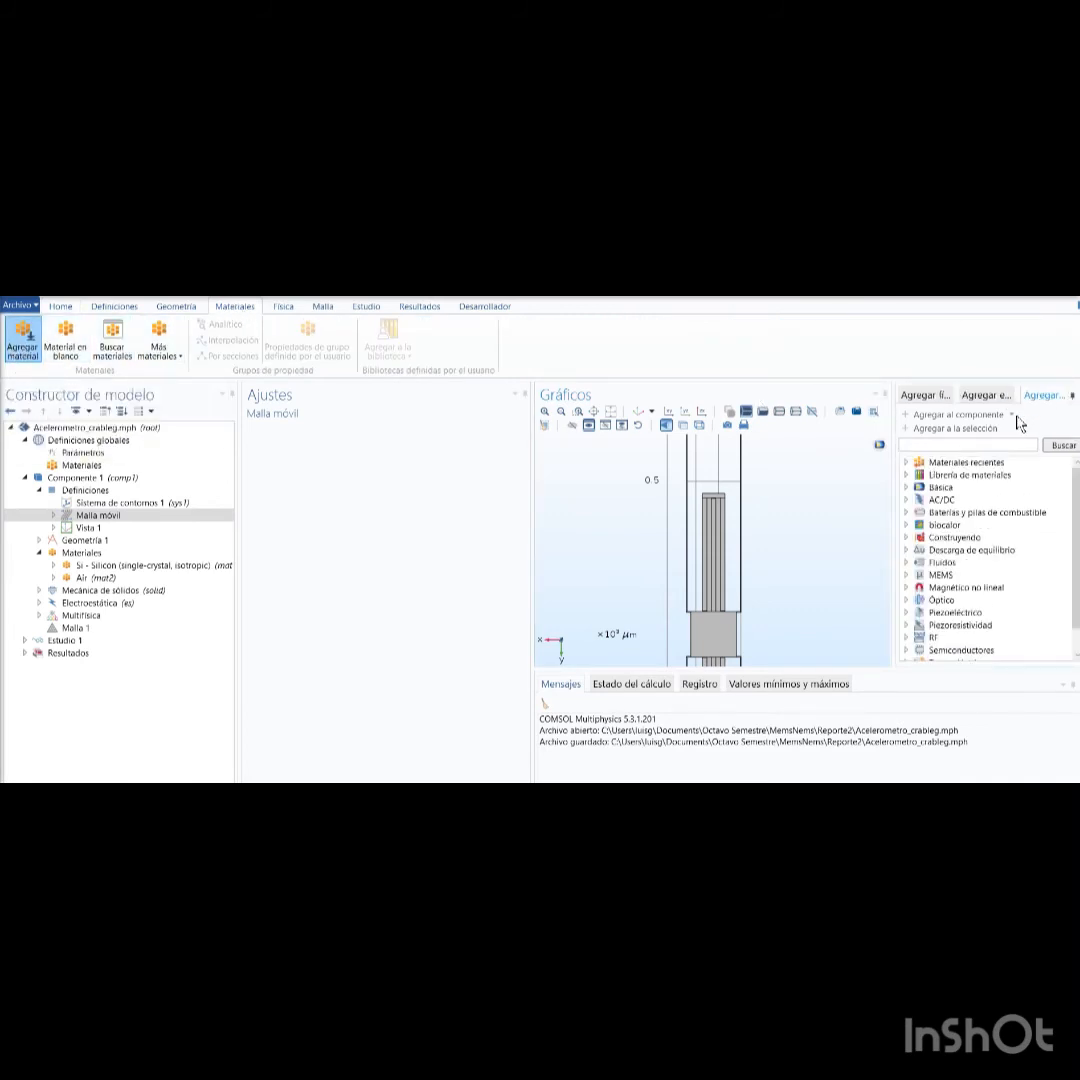
left_click(1048, 396)
left_click_drag(895, 471, 858, 471)
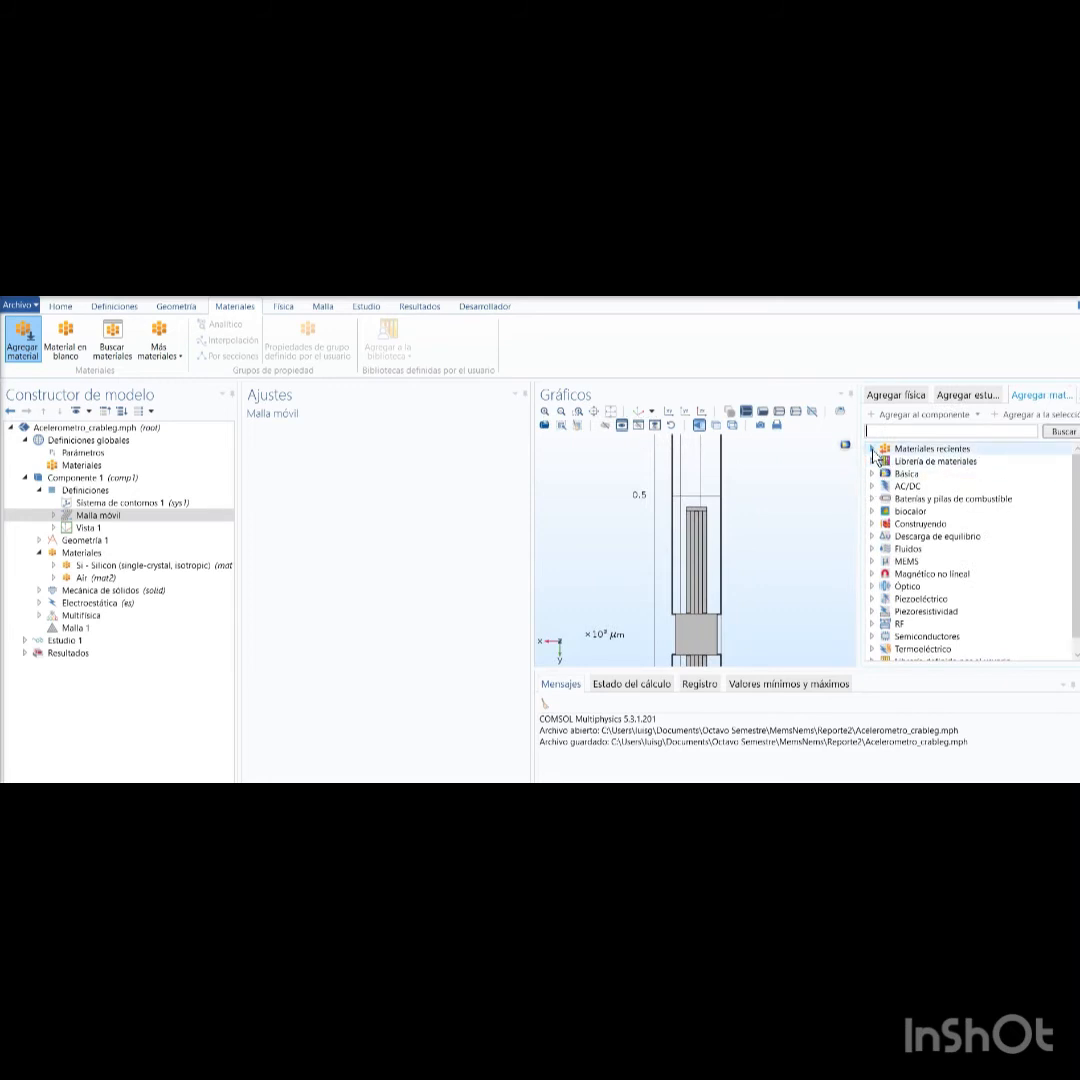
left_click(872, 450)
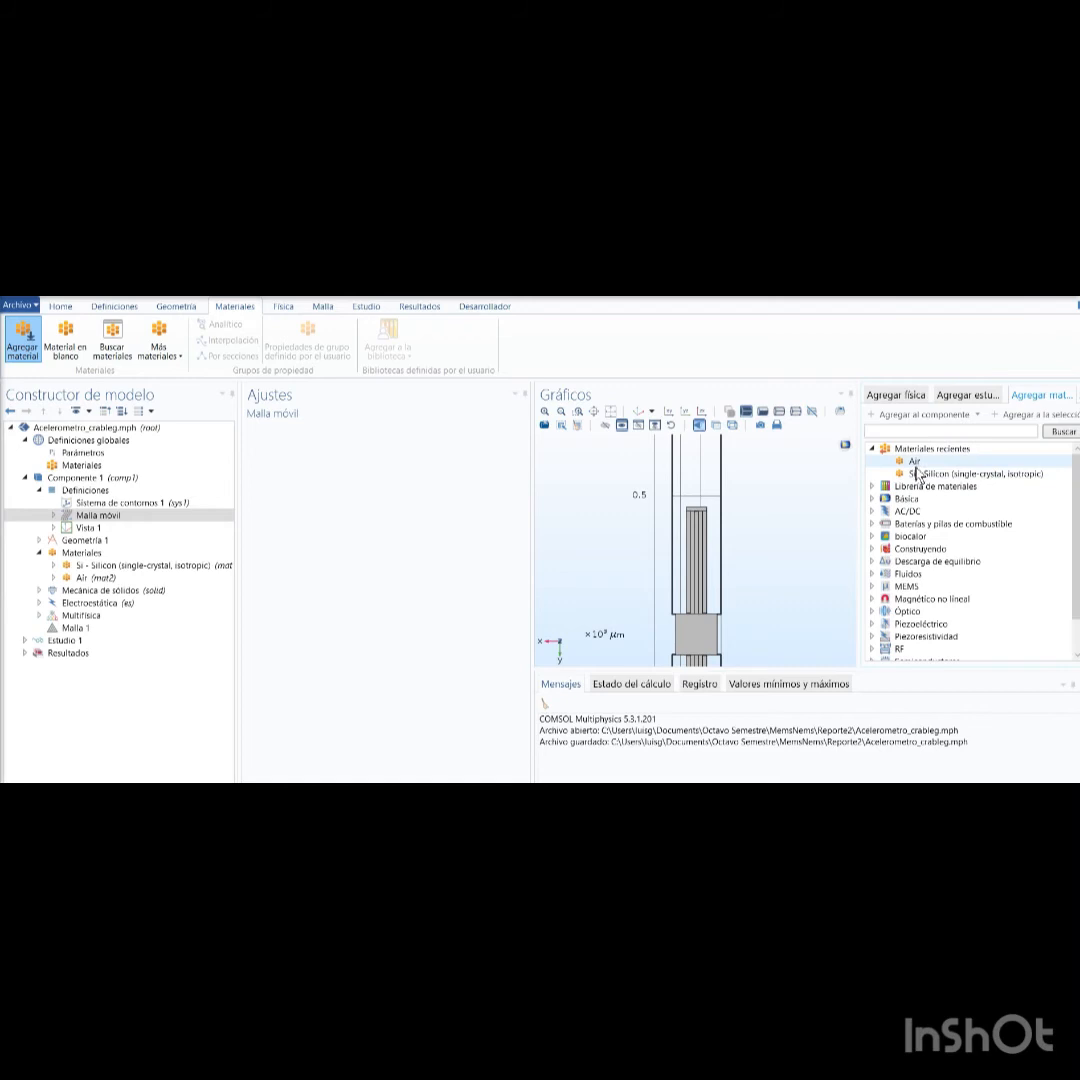
right_click(79, 556)
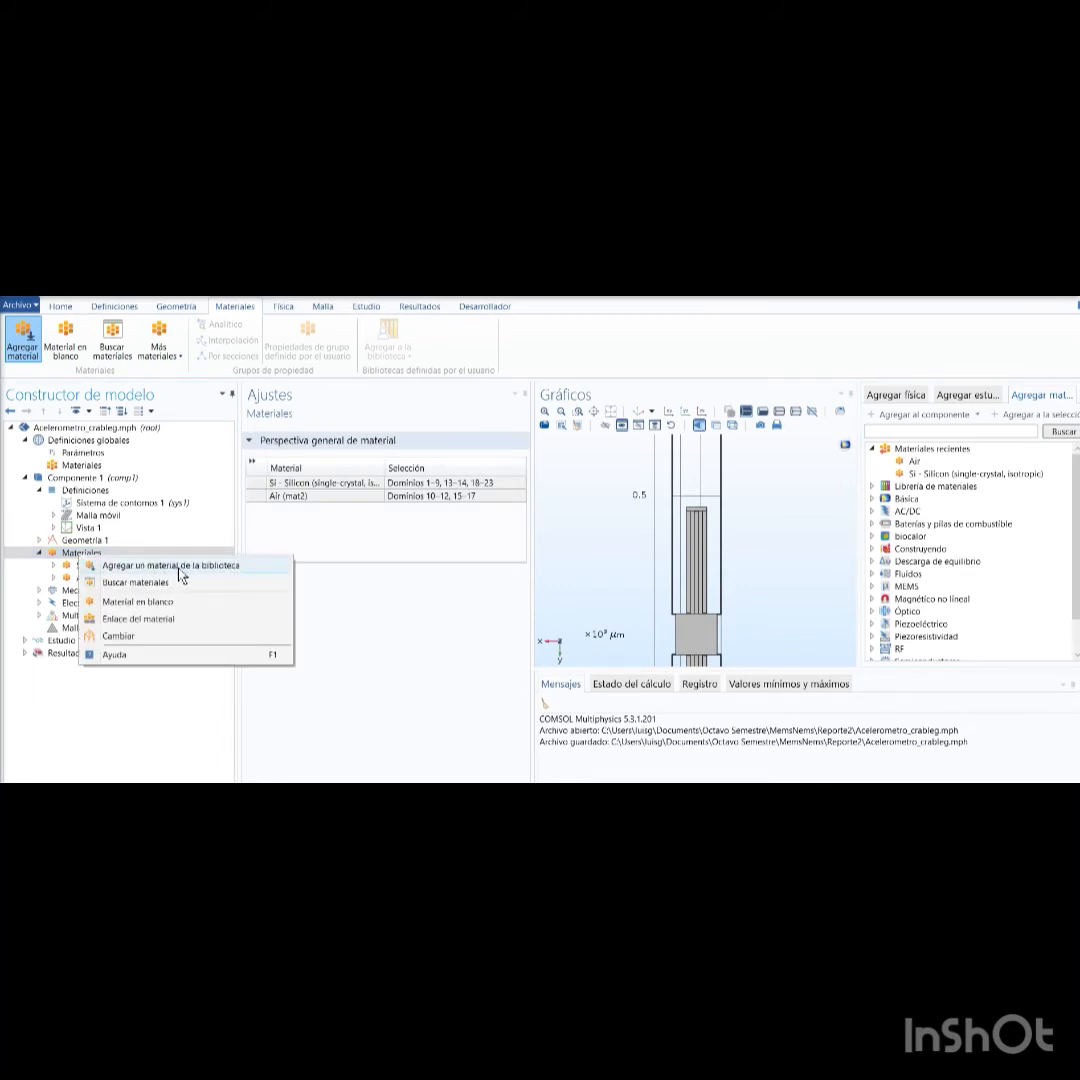
left_click(415, 622)
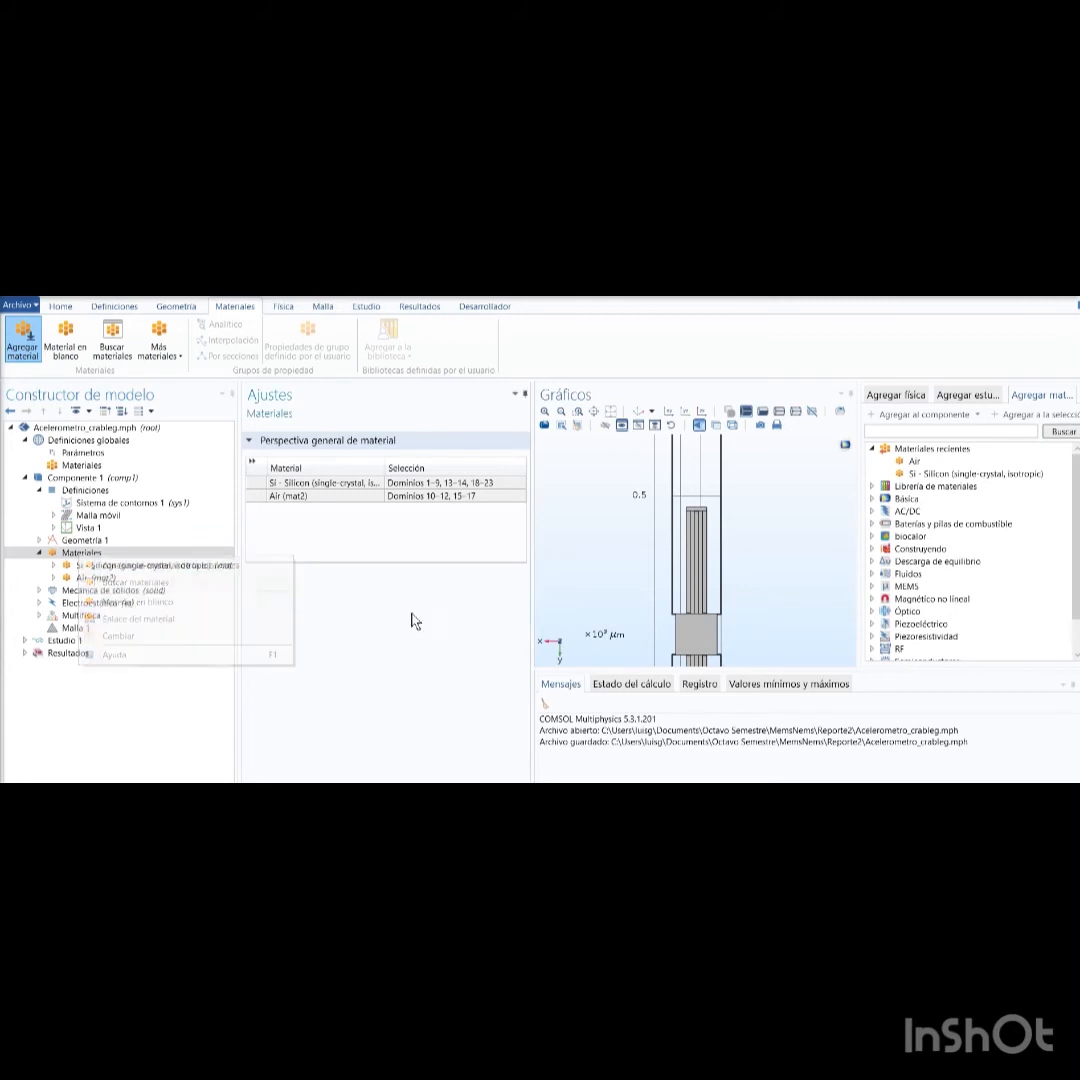
Step: Examine which domains are assigned to Si - Silicon (single-crystal, isotropic) and which to Air
left_click(144, 568)
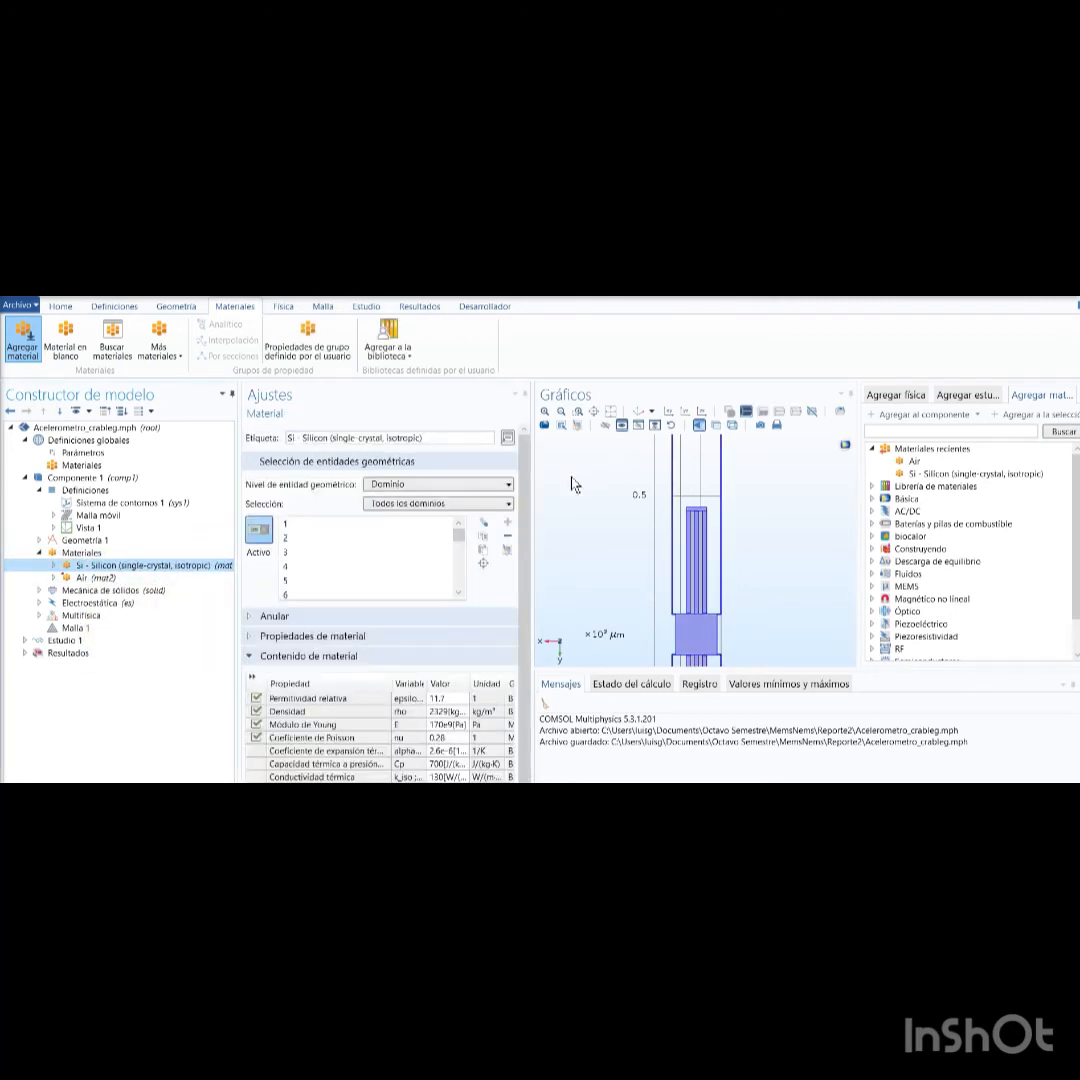
left_click(95, 578)
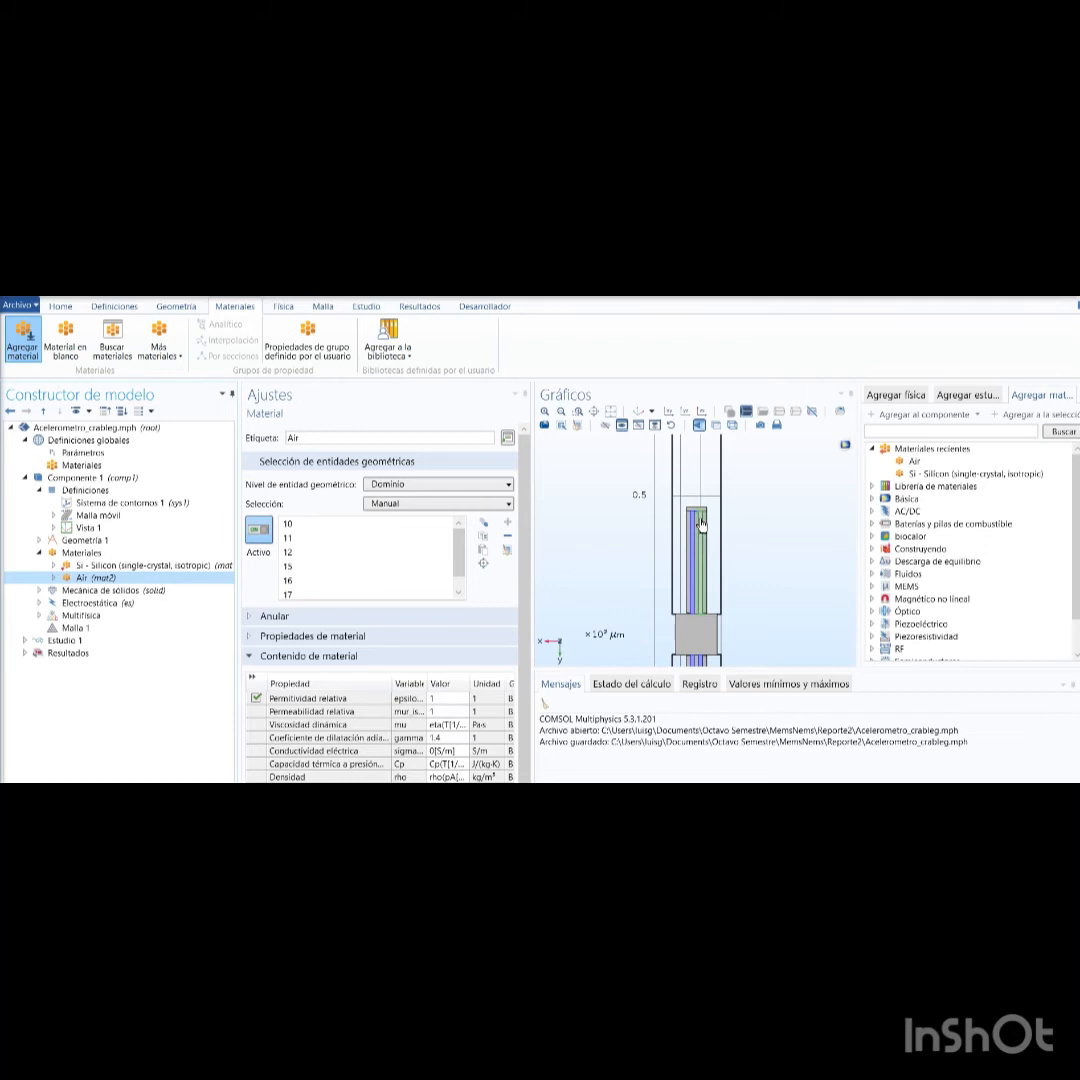
left_click(594, 414)
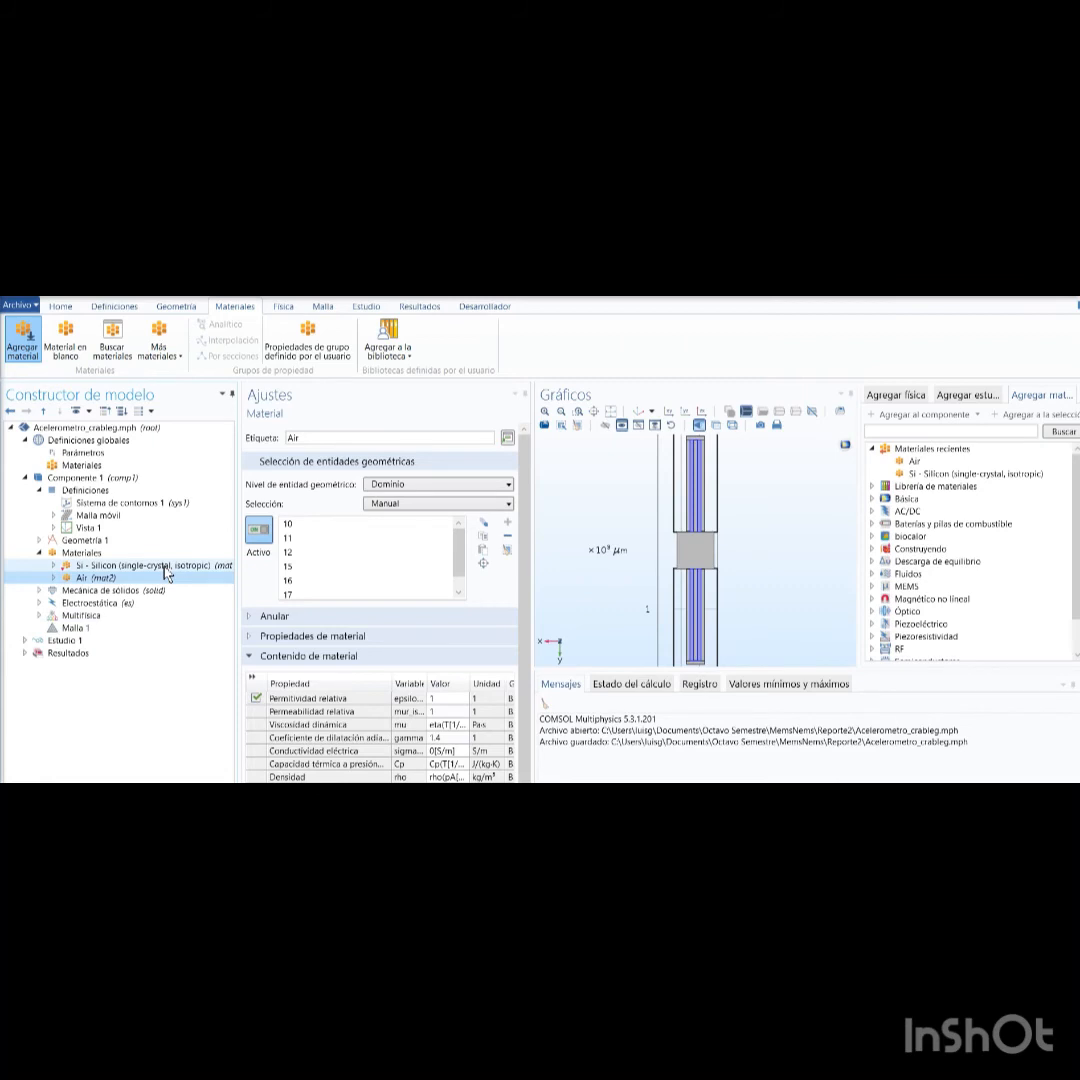
Step: Inspect the domain selection and smoothing settings of Dominio deformante 1 under the moving mesh
left_click(54, 515)
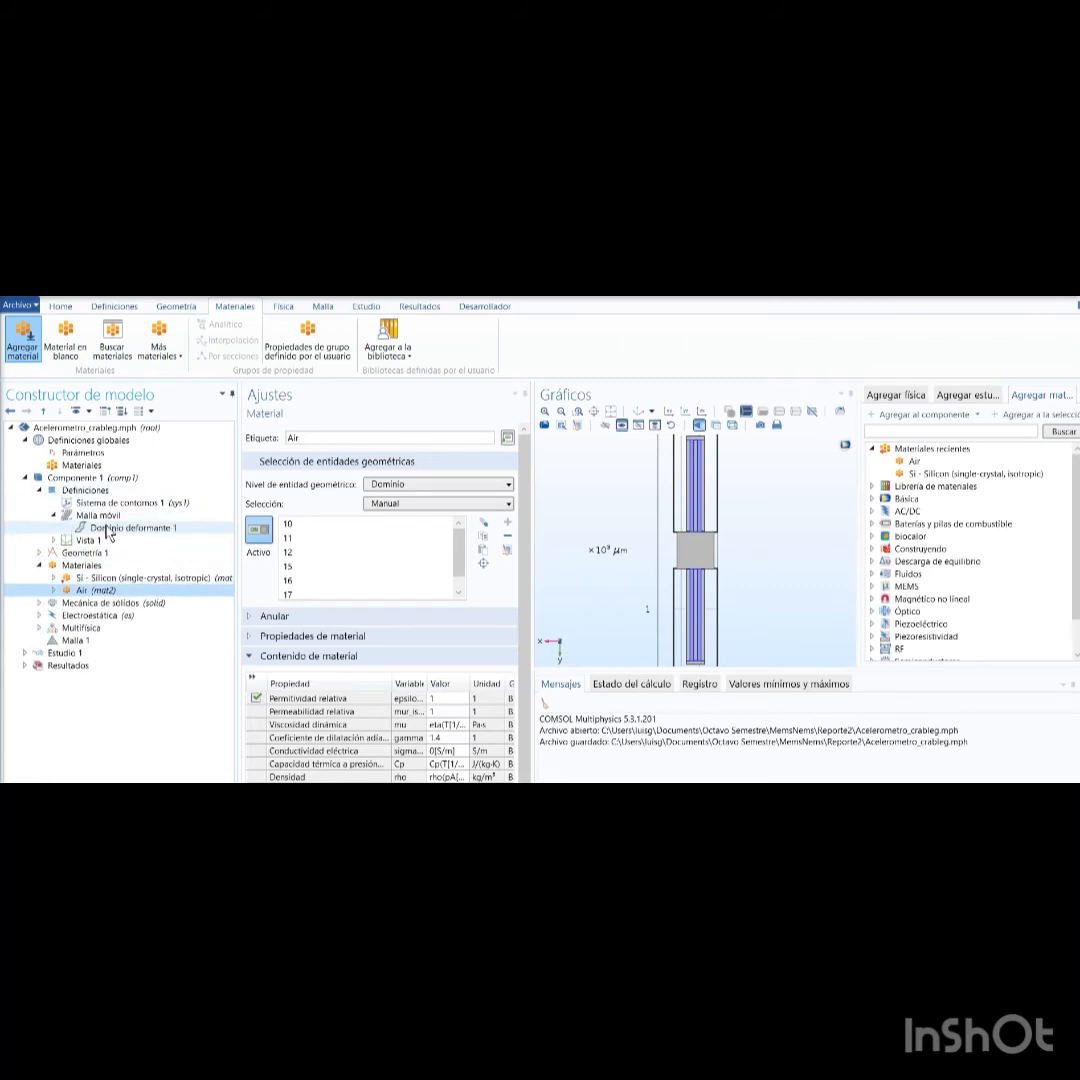
left_click(40, 490)
left_click(40, 490)
left_click(96, 530)
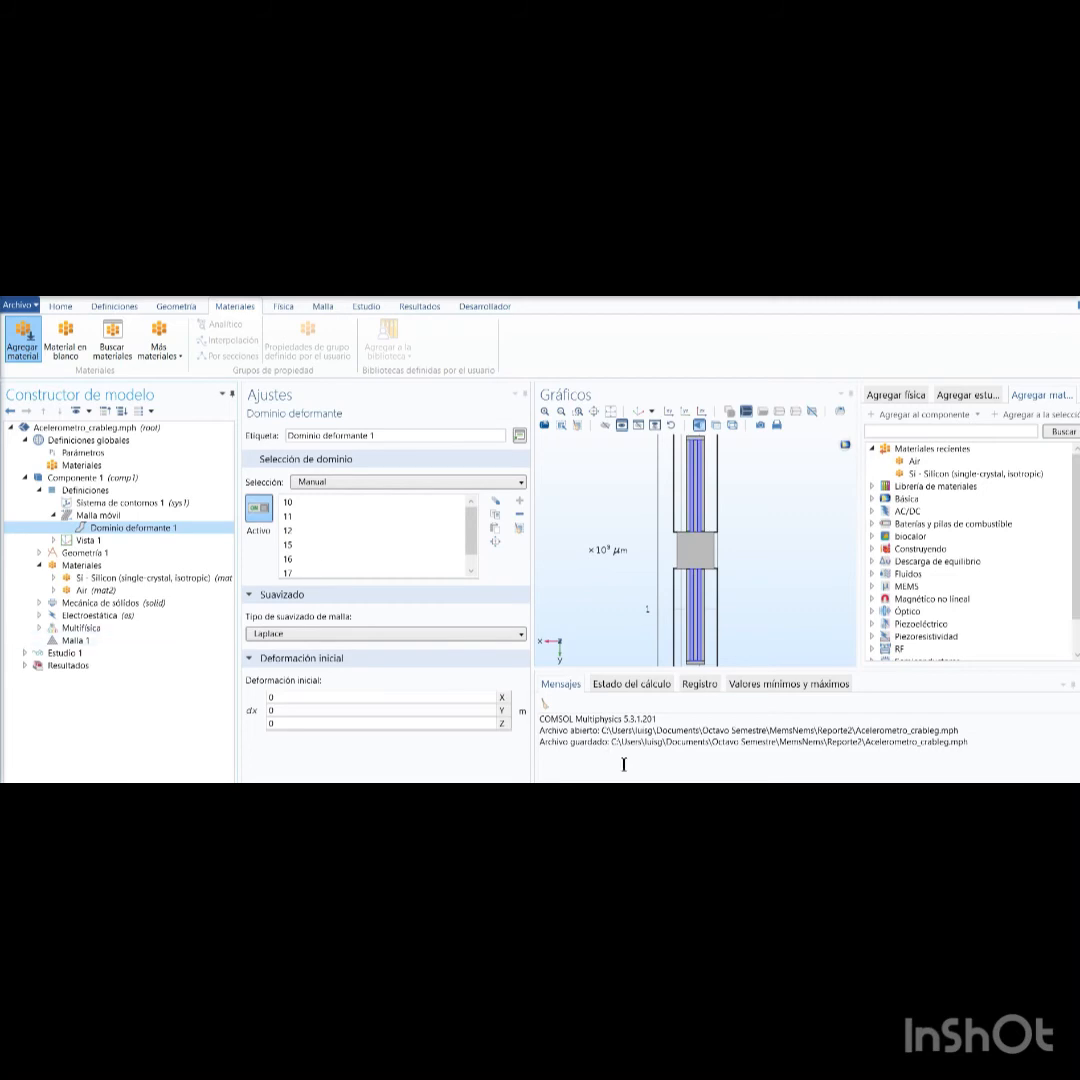
Step: Compare the silicon and air domain selections again against the deforming domain
left_click(82, 579)
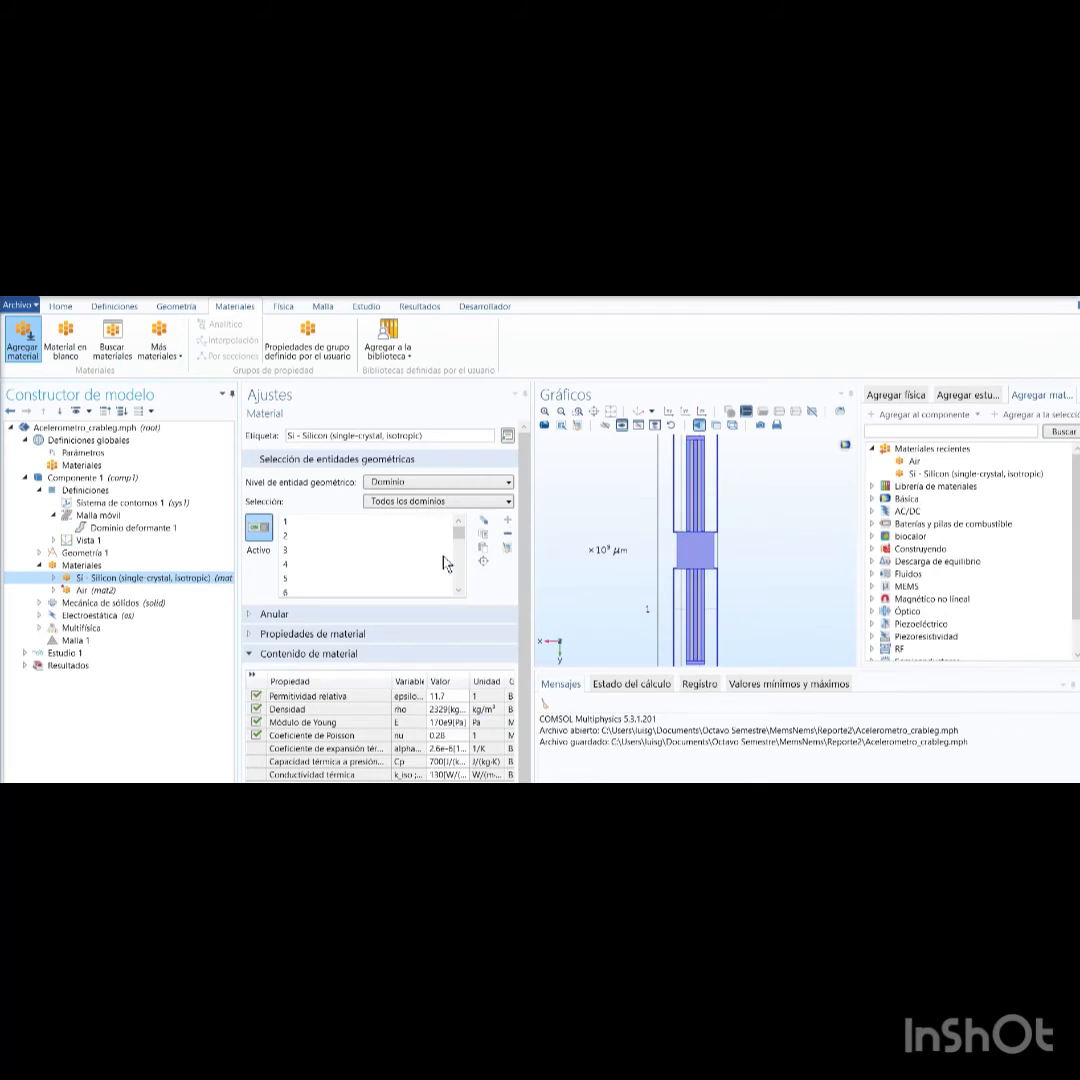
left_click(111, 591)
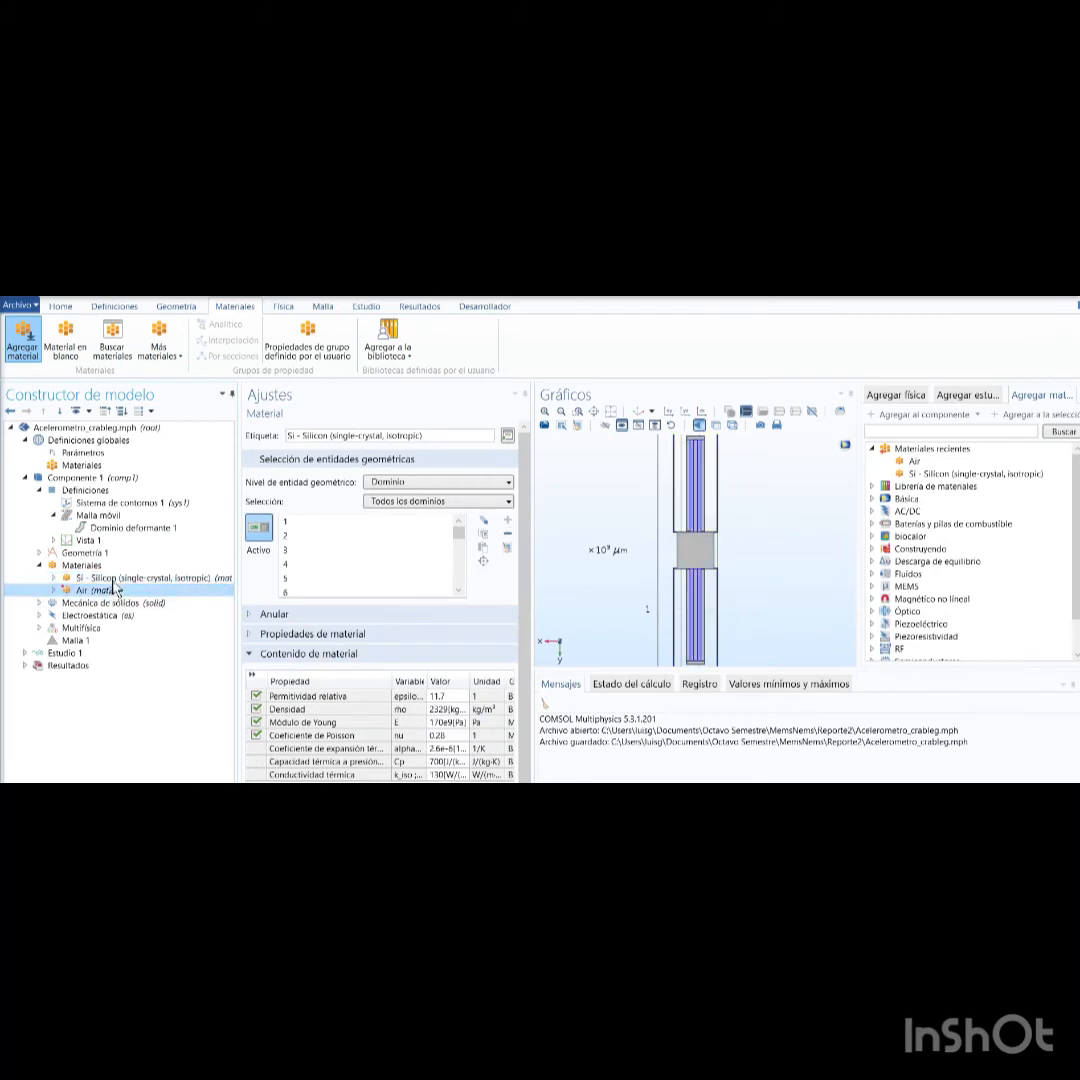
key("Up")
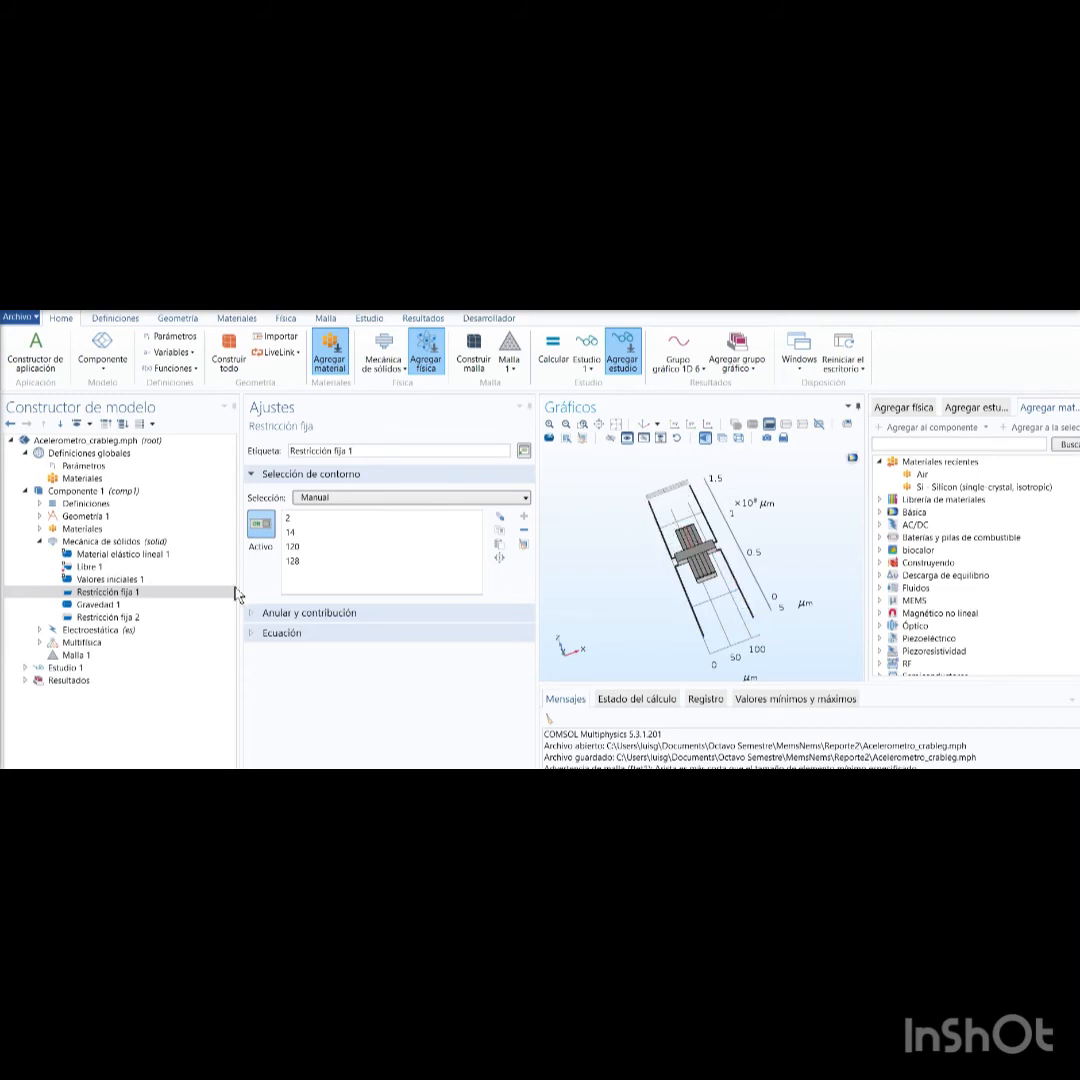
Step: Review the conditions that can be added to Mecánica de sólidos and inspect the leg-end boundaries fixed by Restricción fija 1
left_click(99, 594)
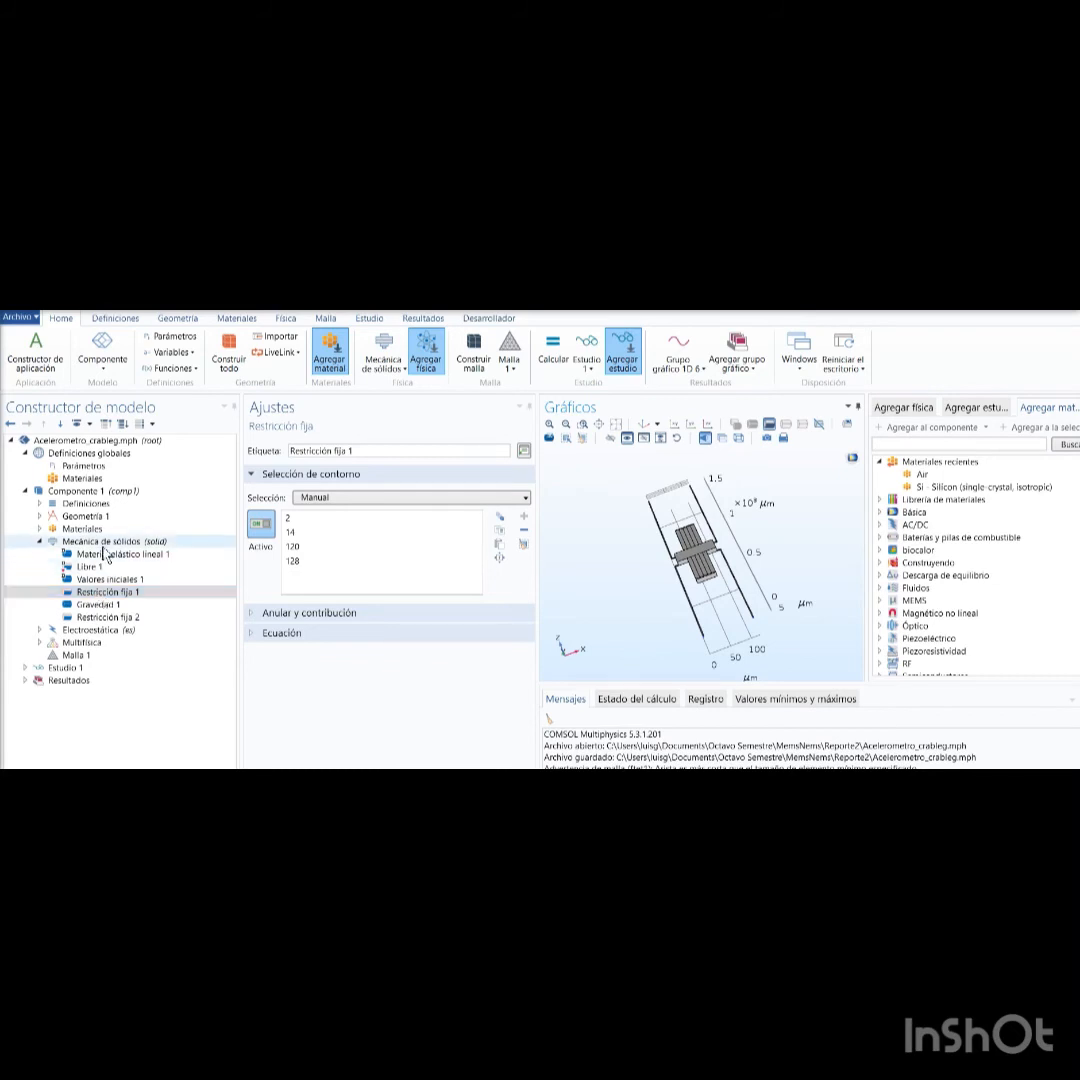
left_click(100, 542)
right_click(100, 542)
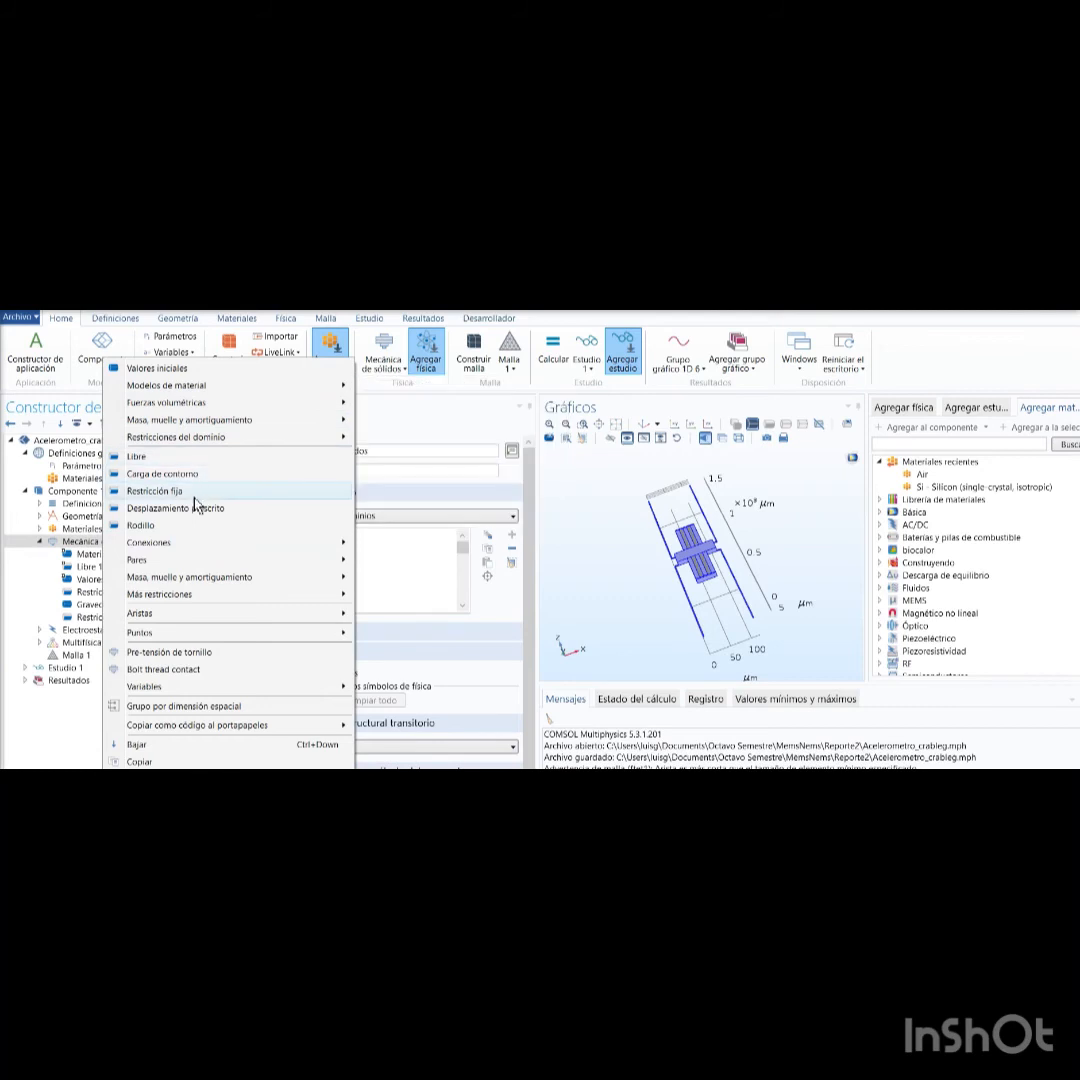
left_click(106, 592)
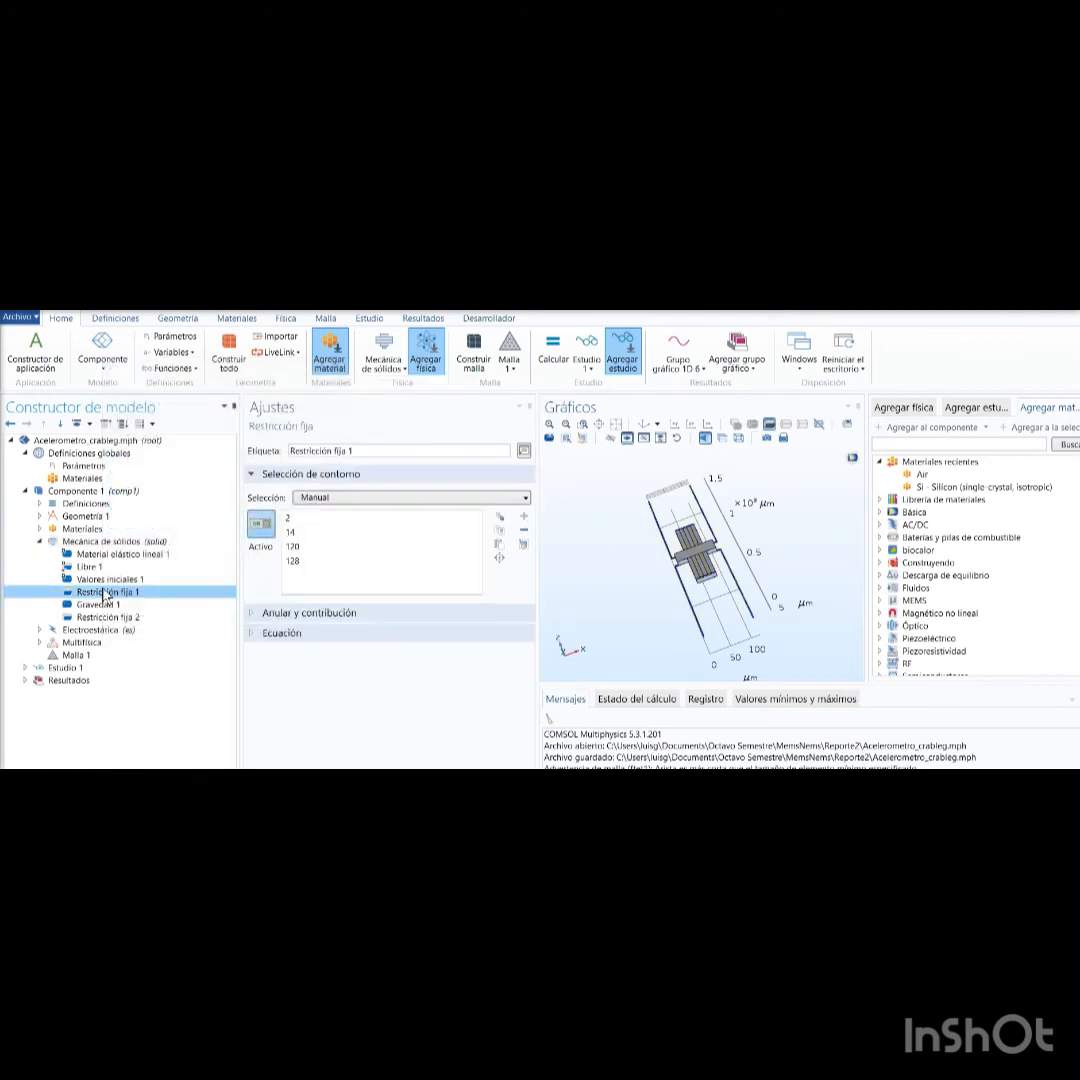
left_click(106, 592)
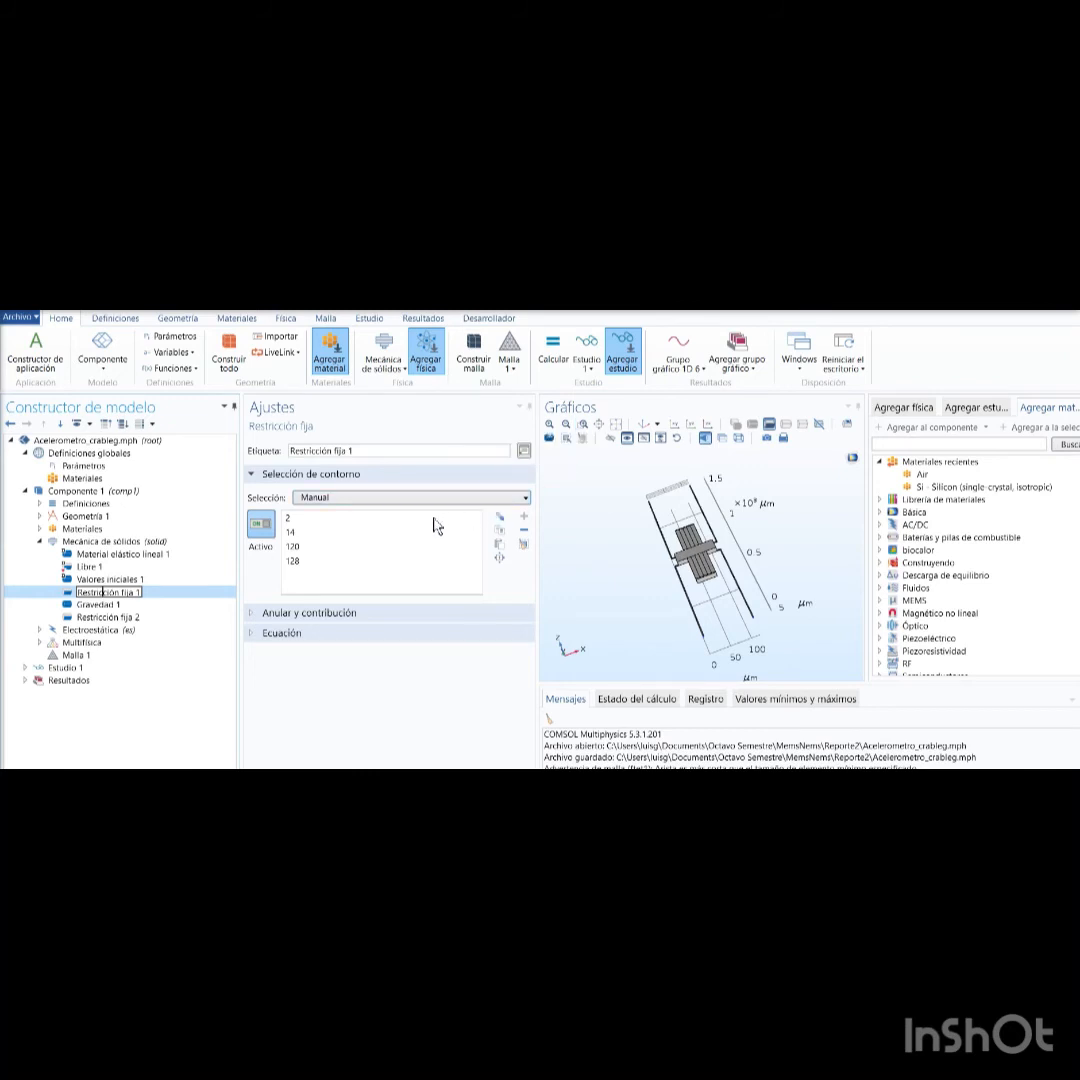
left_click(582, 424)
left_click_drag(668, 614, 728, 663)
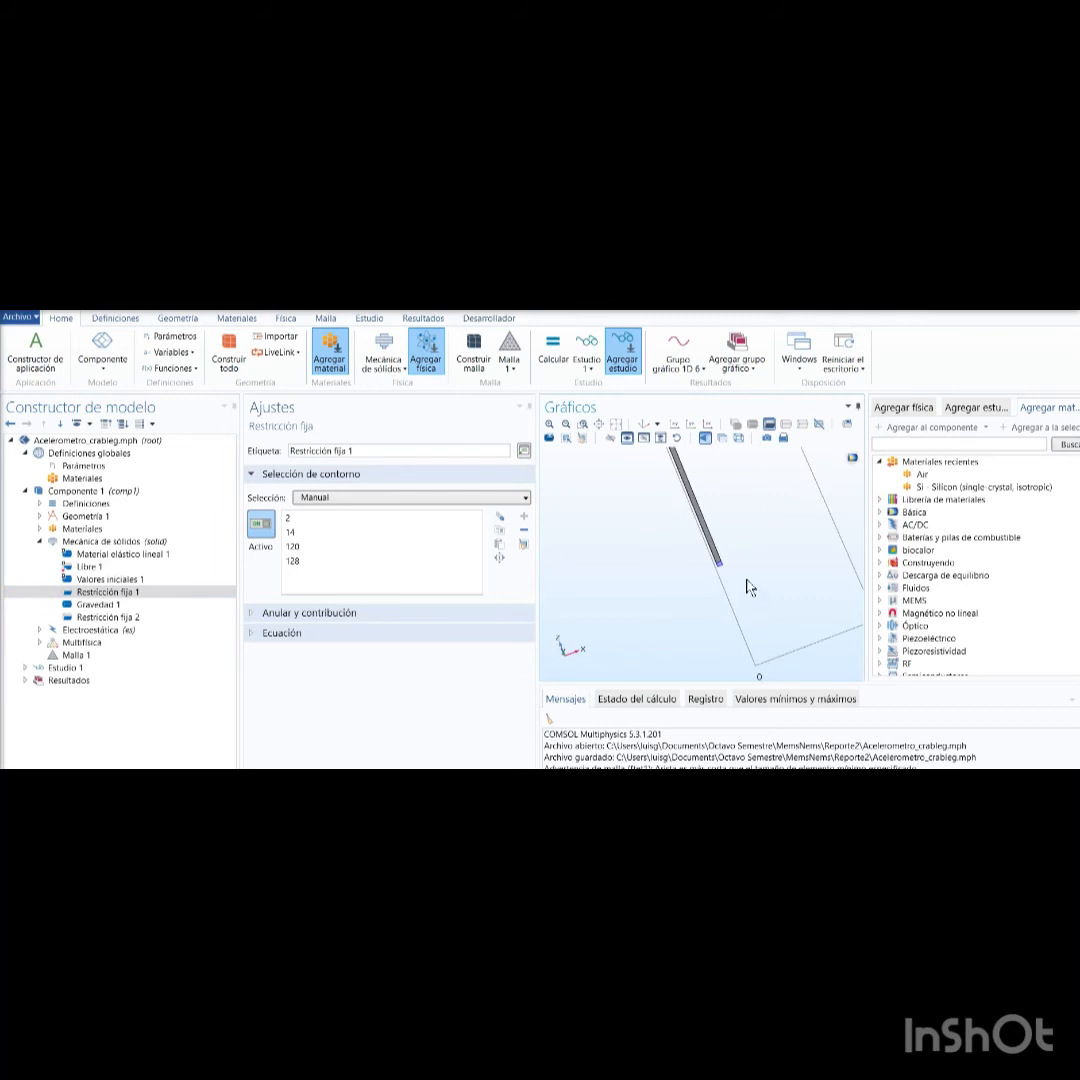
scroll(742, 578, "down", 3)
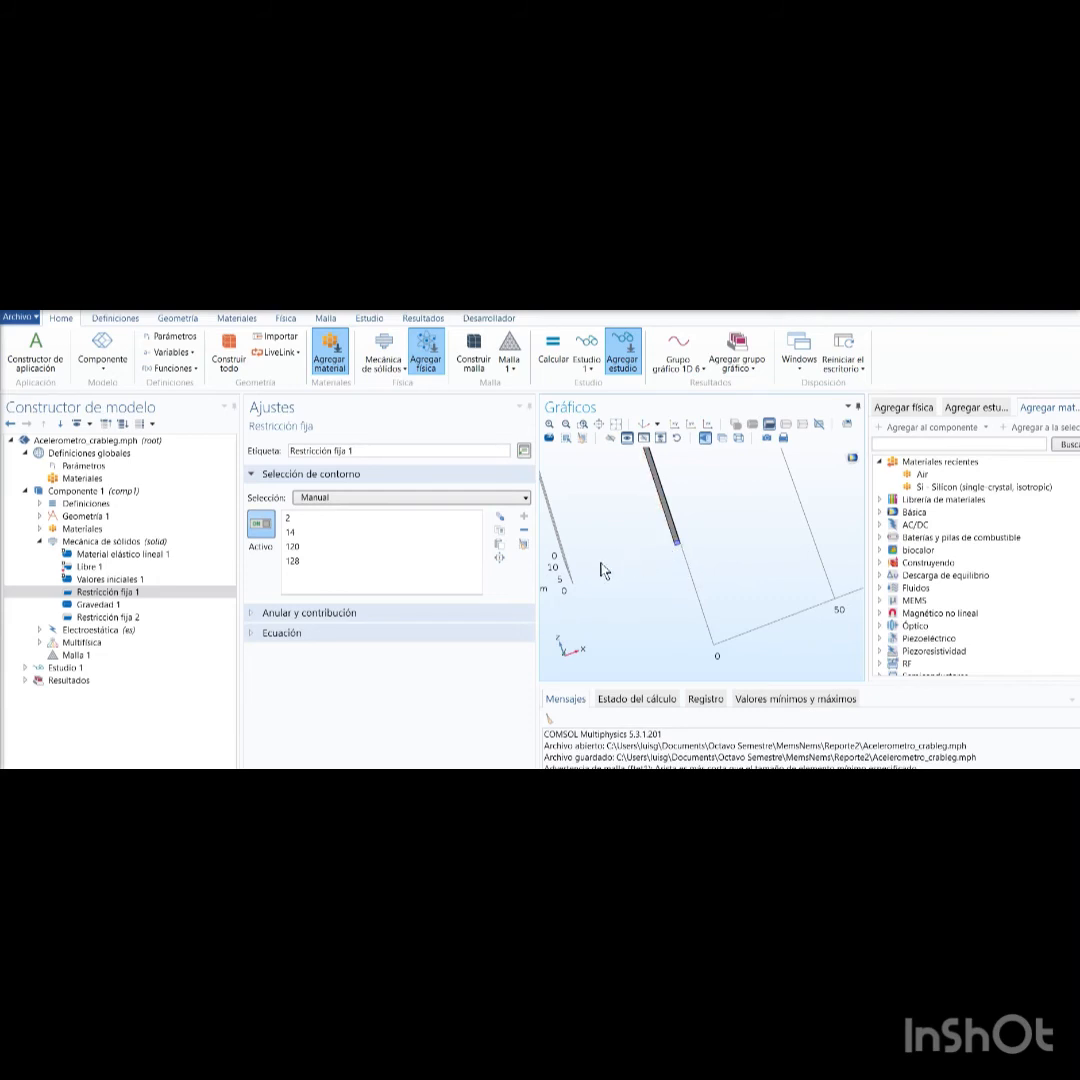
Step: Inspect the boundaries at the ends of the central comb structure that are assigned to Restricción fija 2
left_click(99, 618)
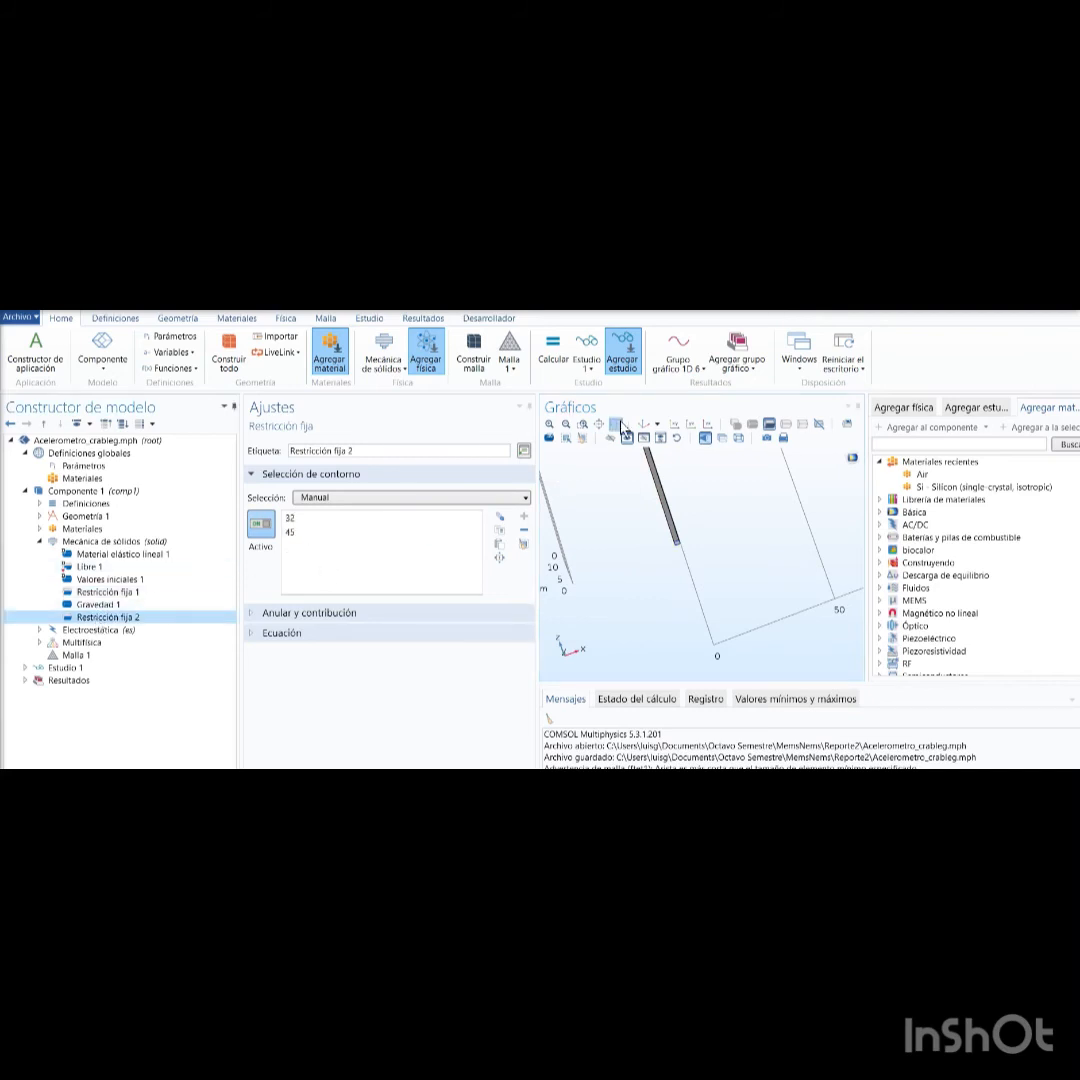
left_click(617, 426)
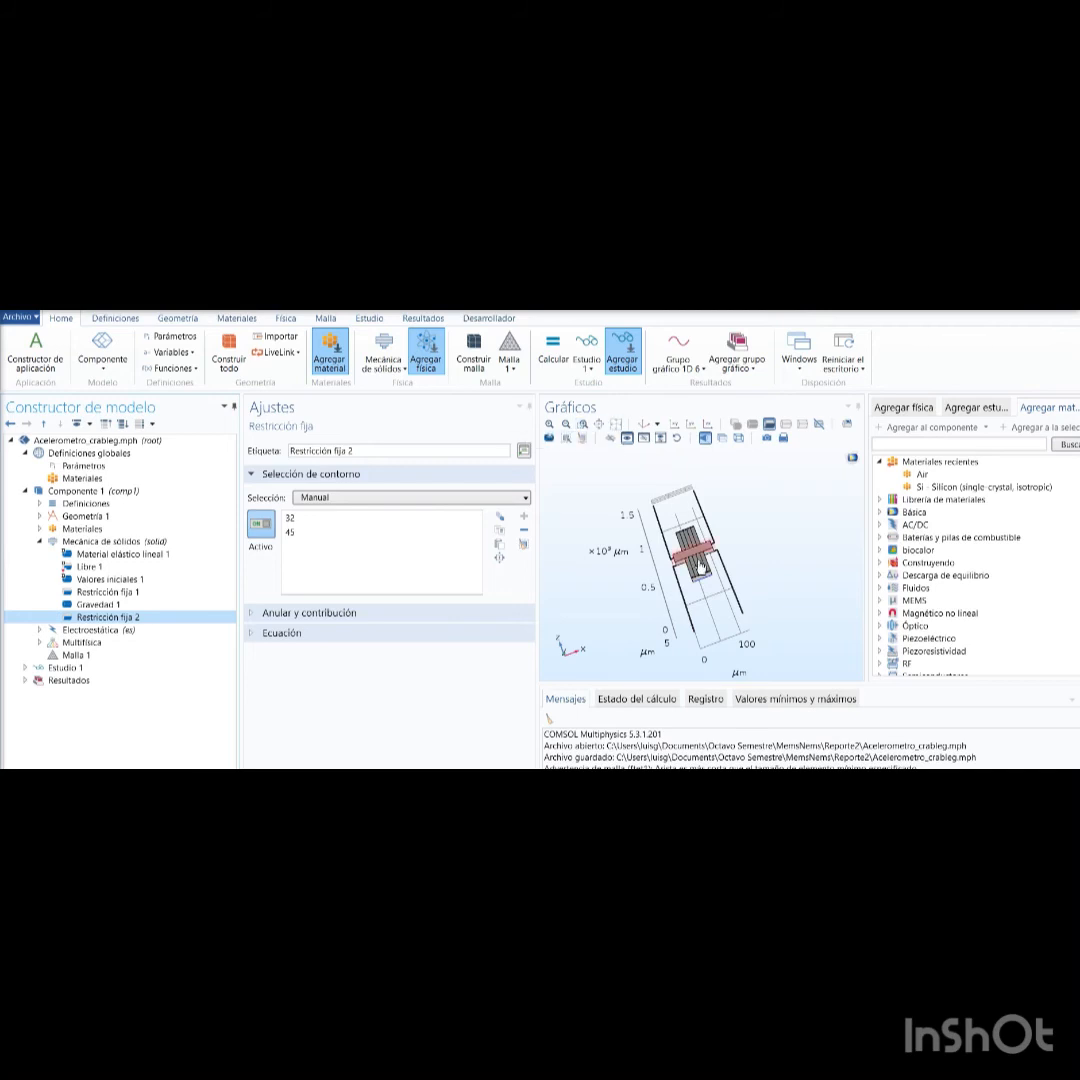
left_click_drag(697, 563, 692, 512)
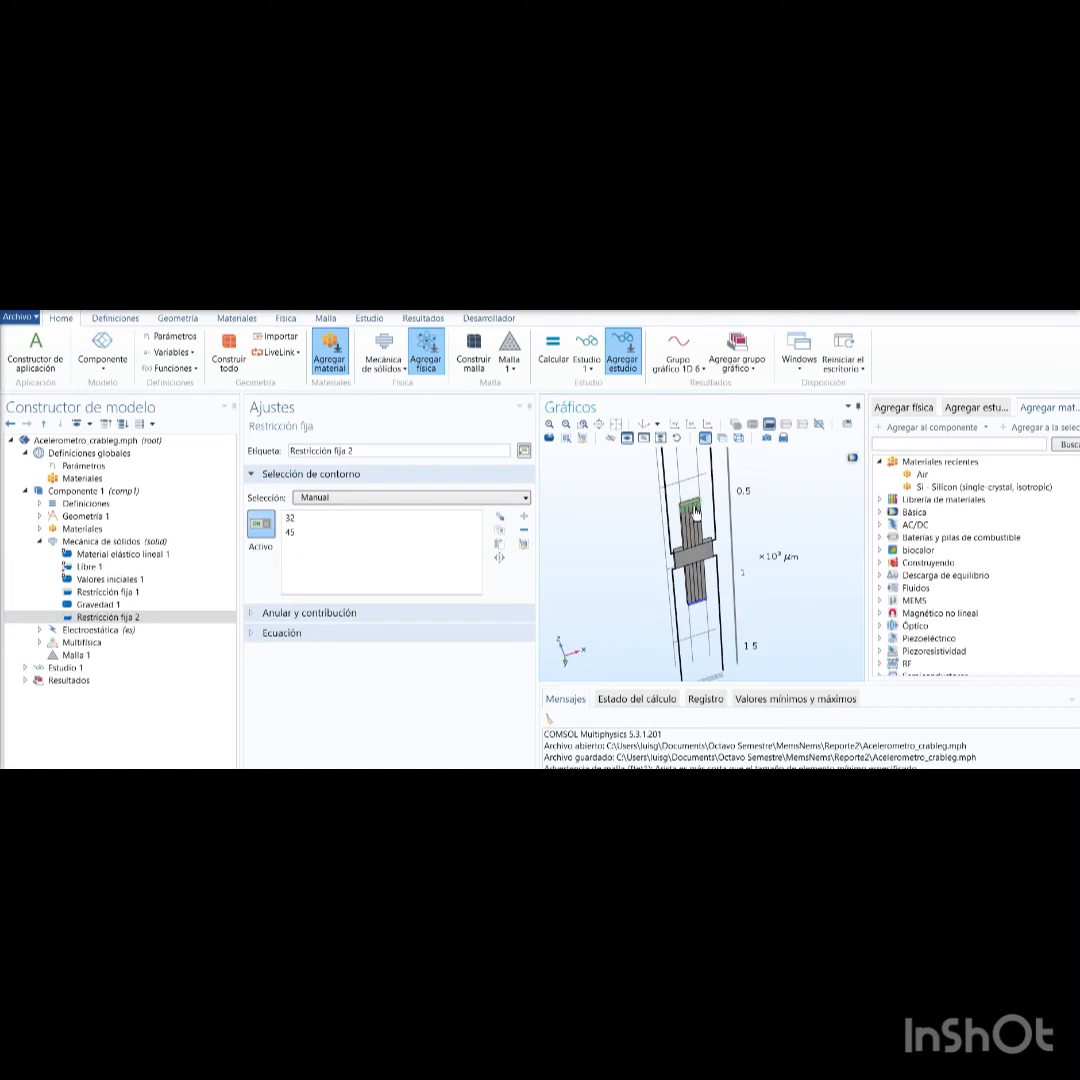
left_click(690, 510)
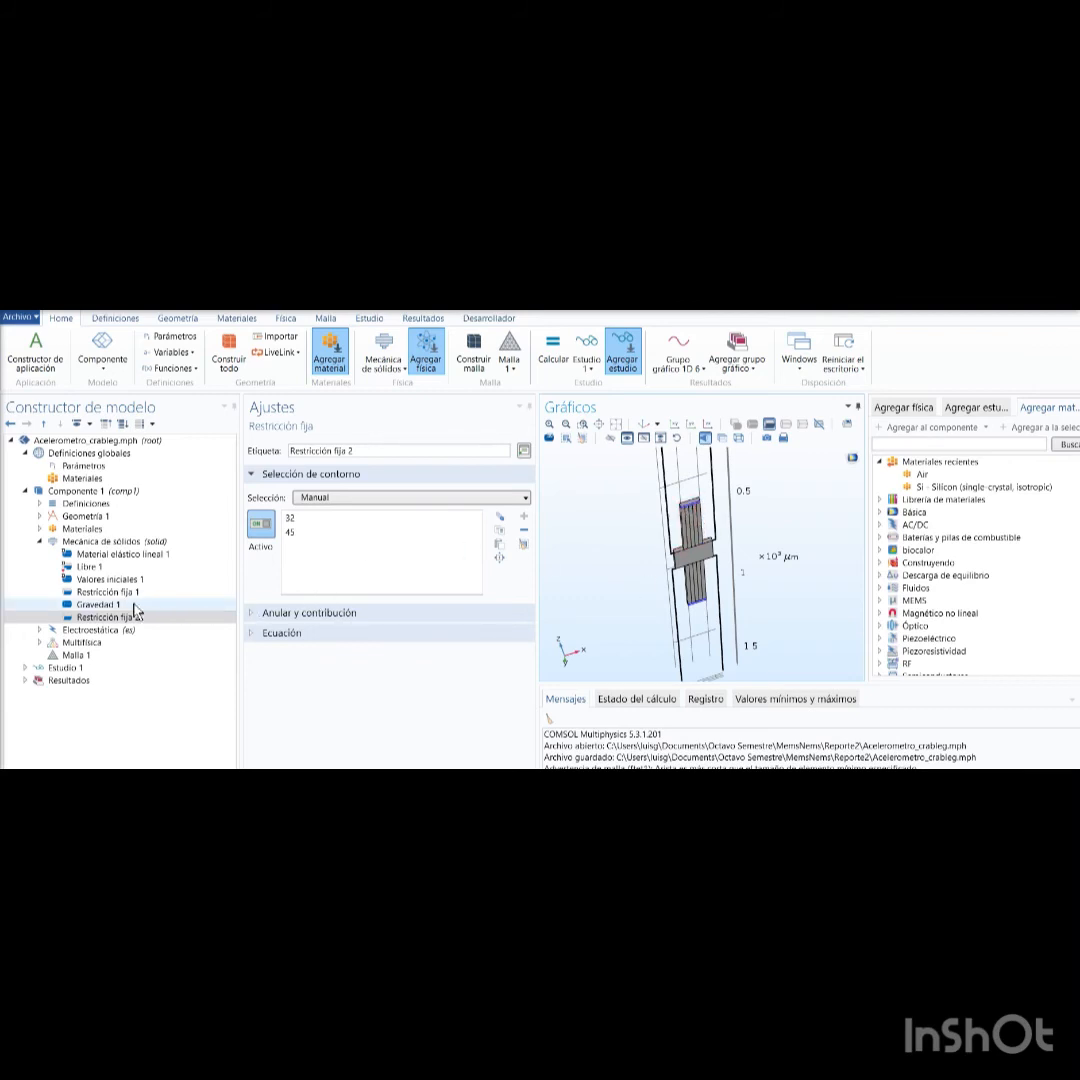
Step: Examine the domain selection and the gravity vector components of Gravedad 1 against the model's axes in the XY view
left_click(100, 605)
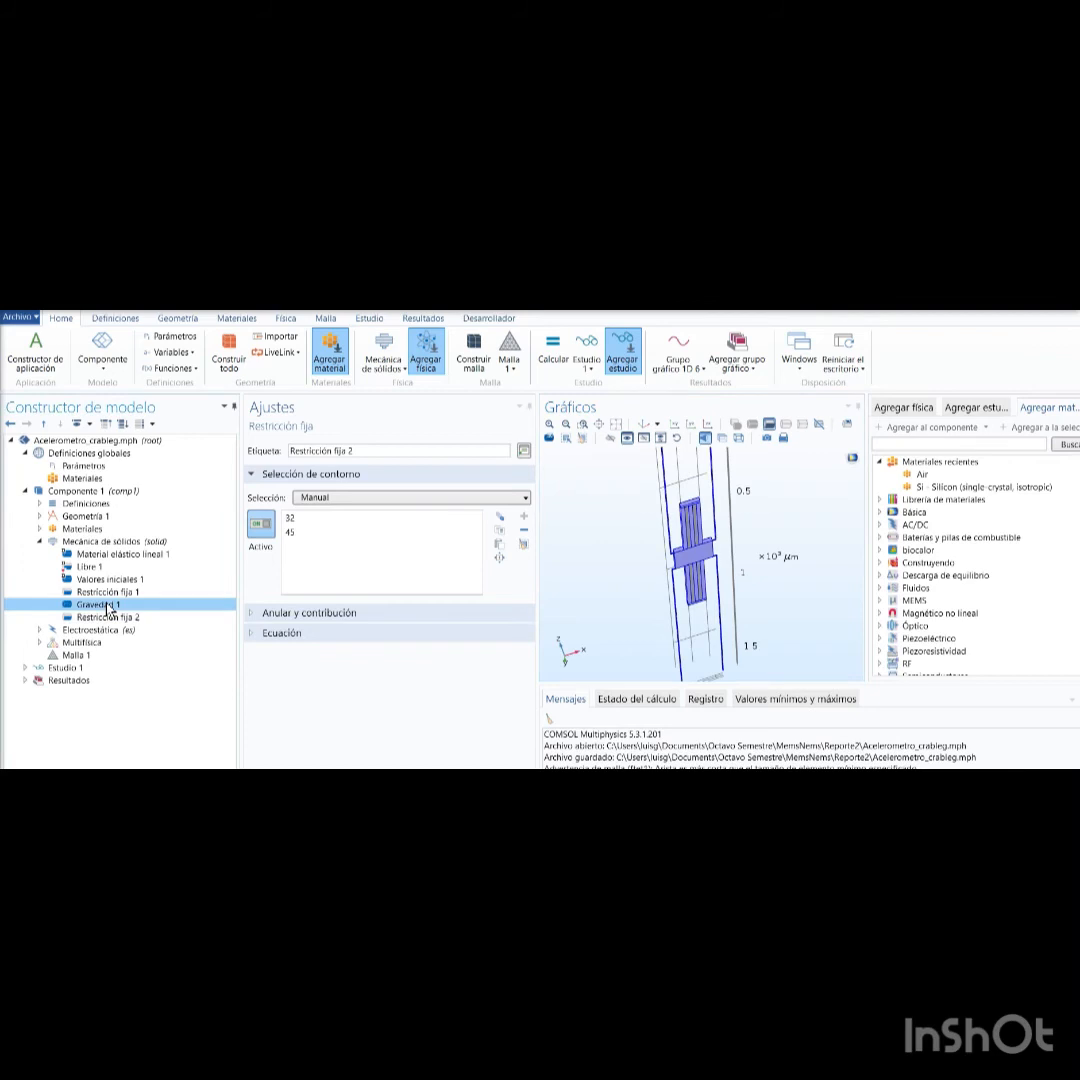
left_click(675, 426)
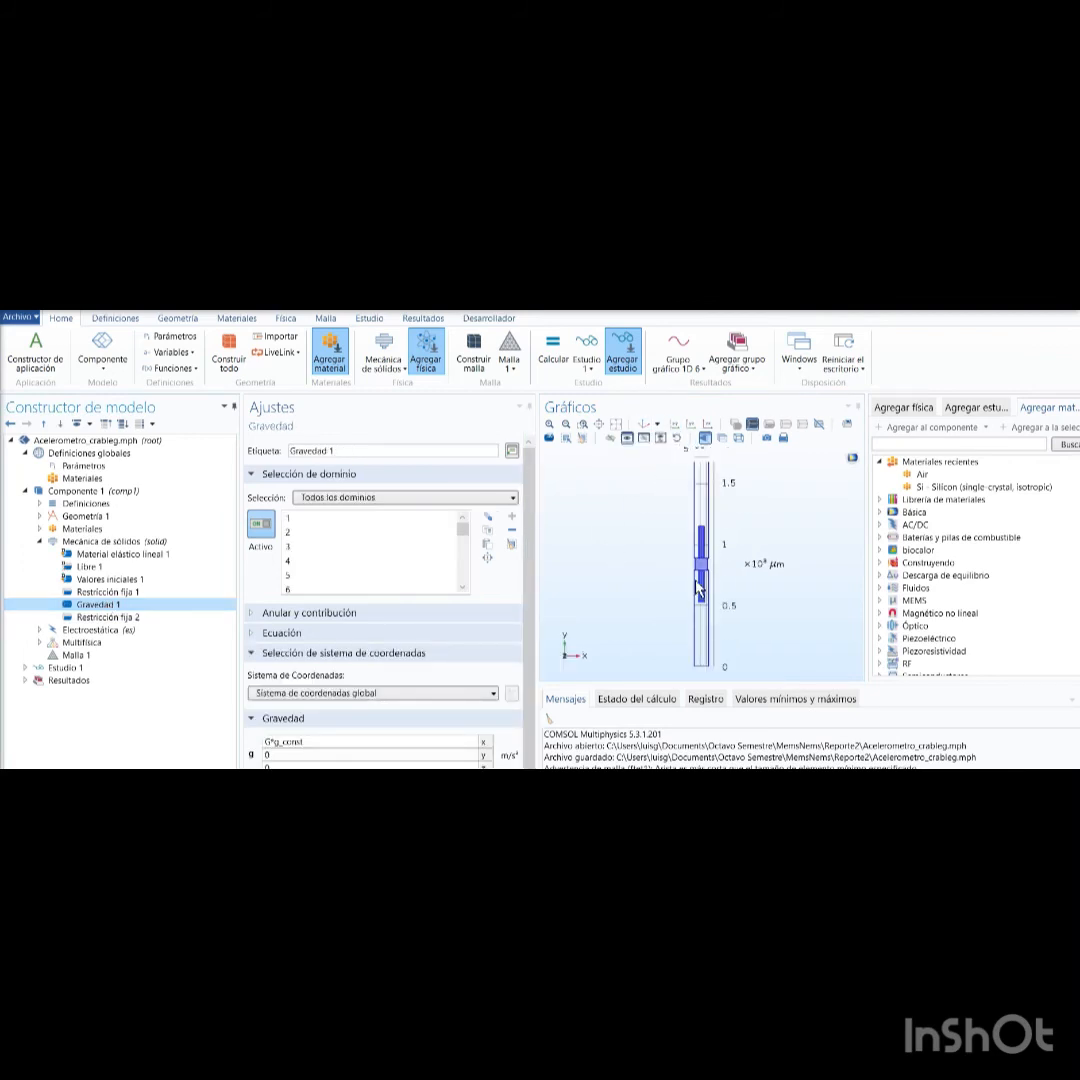
left_click(549, 424)
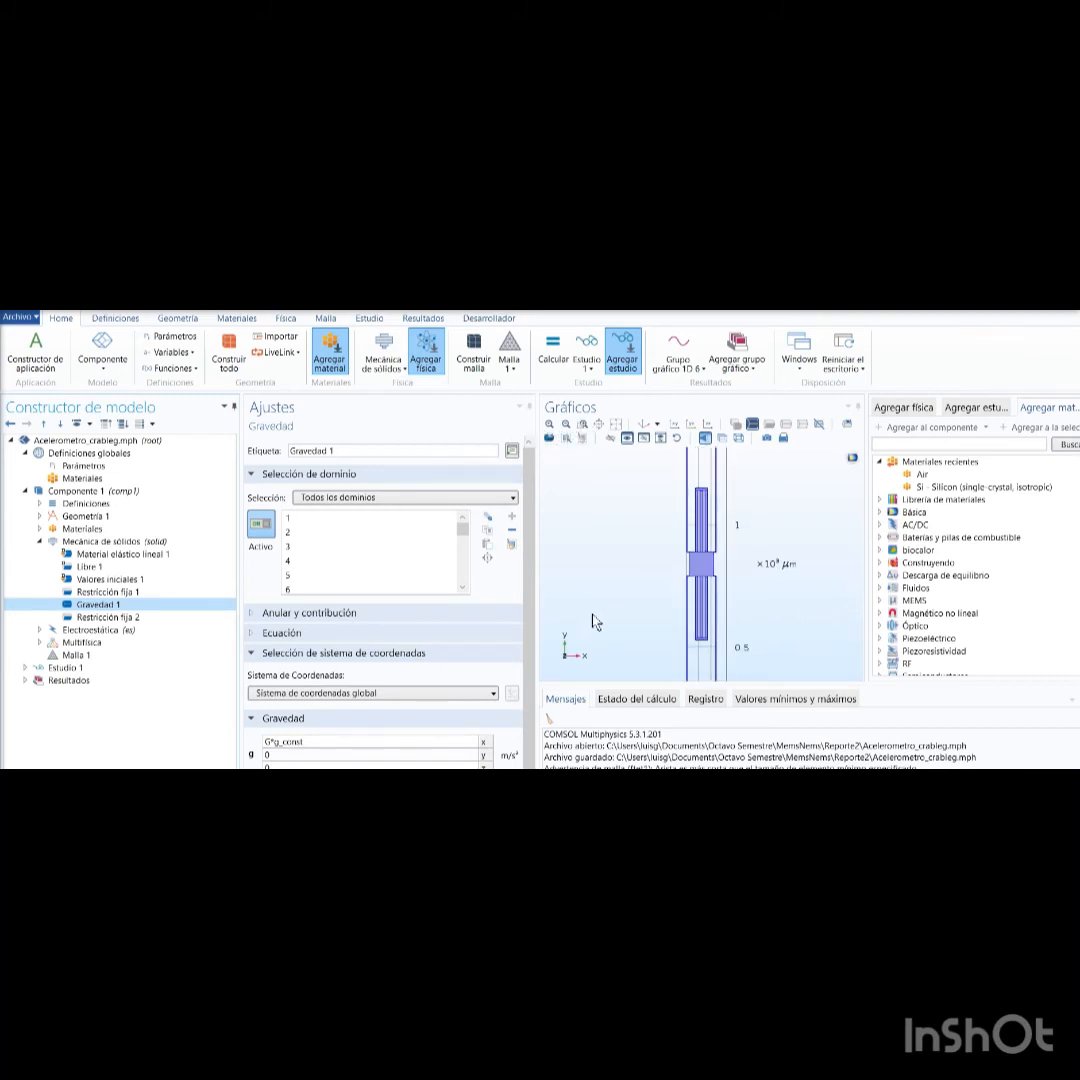
left_click_drag(529, 628, 529, 721)
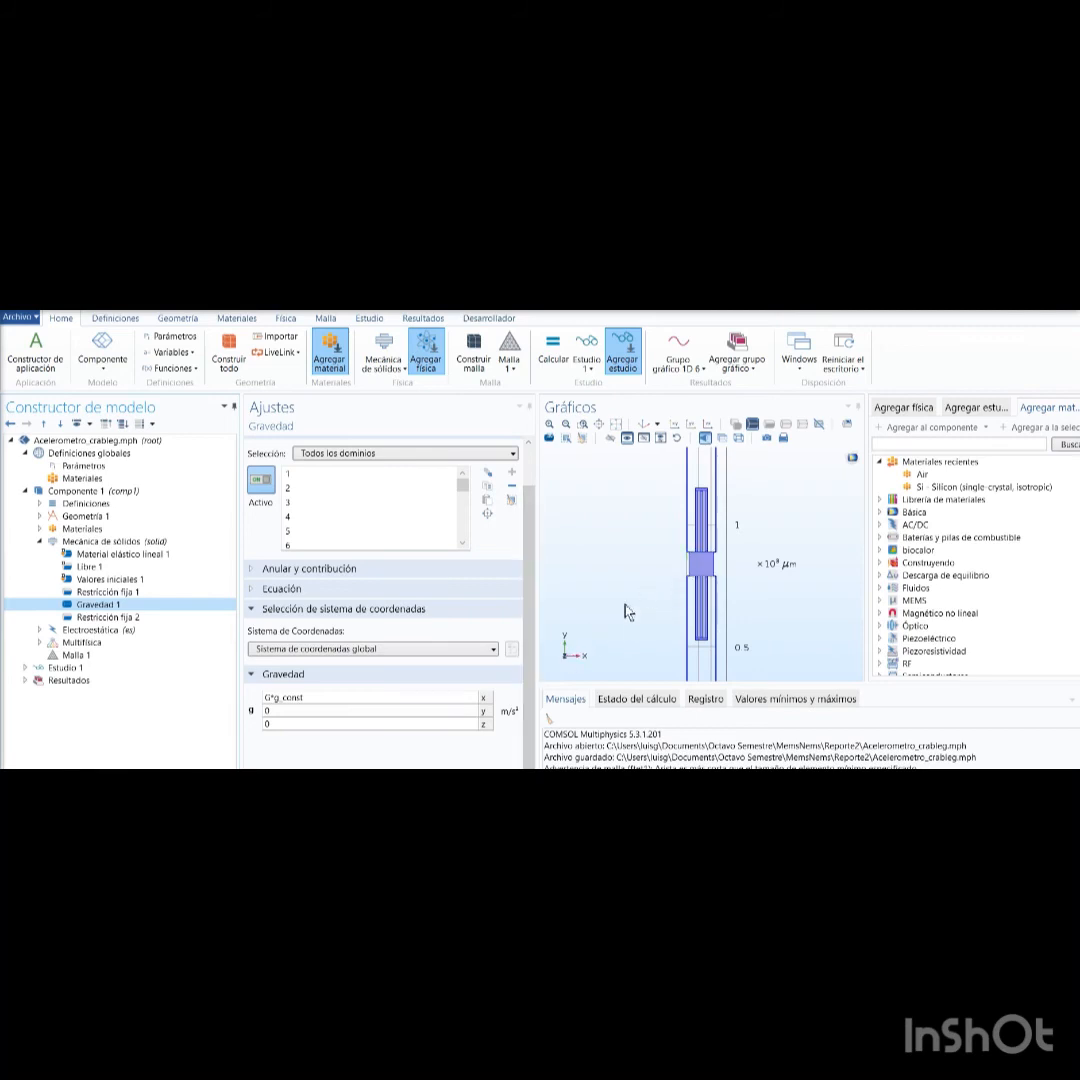
left_click(674, 425)
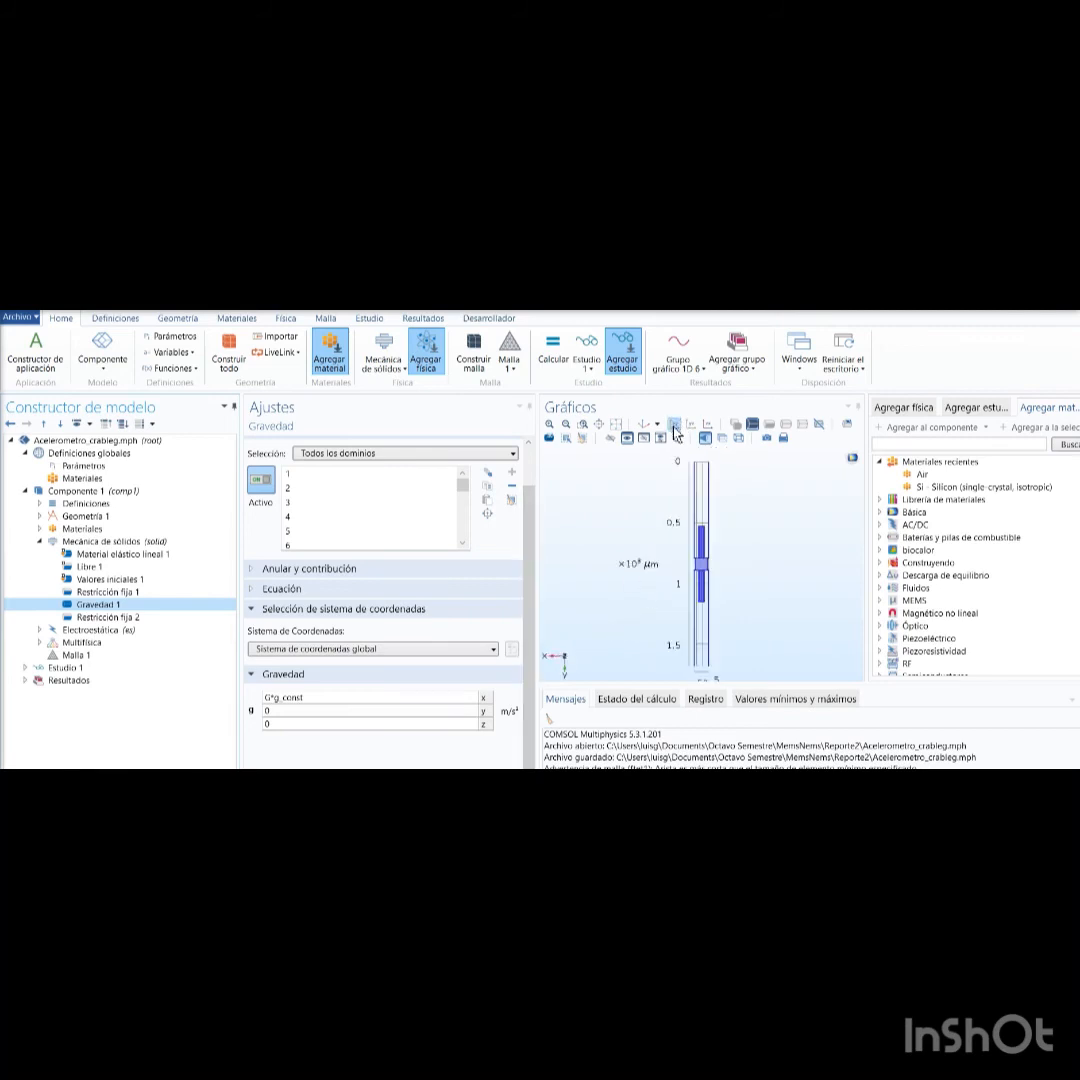
left_click(550, 425)
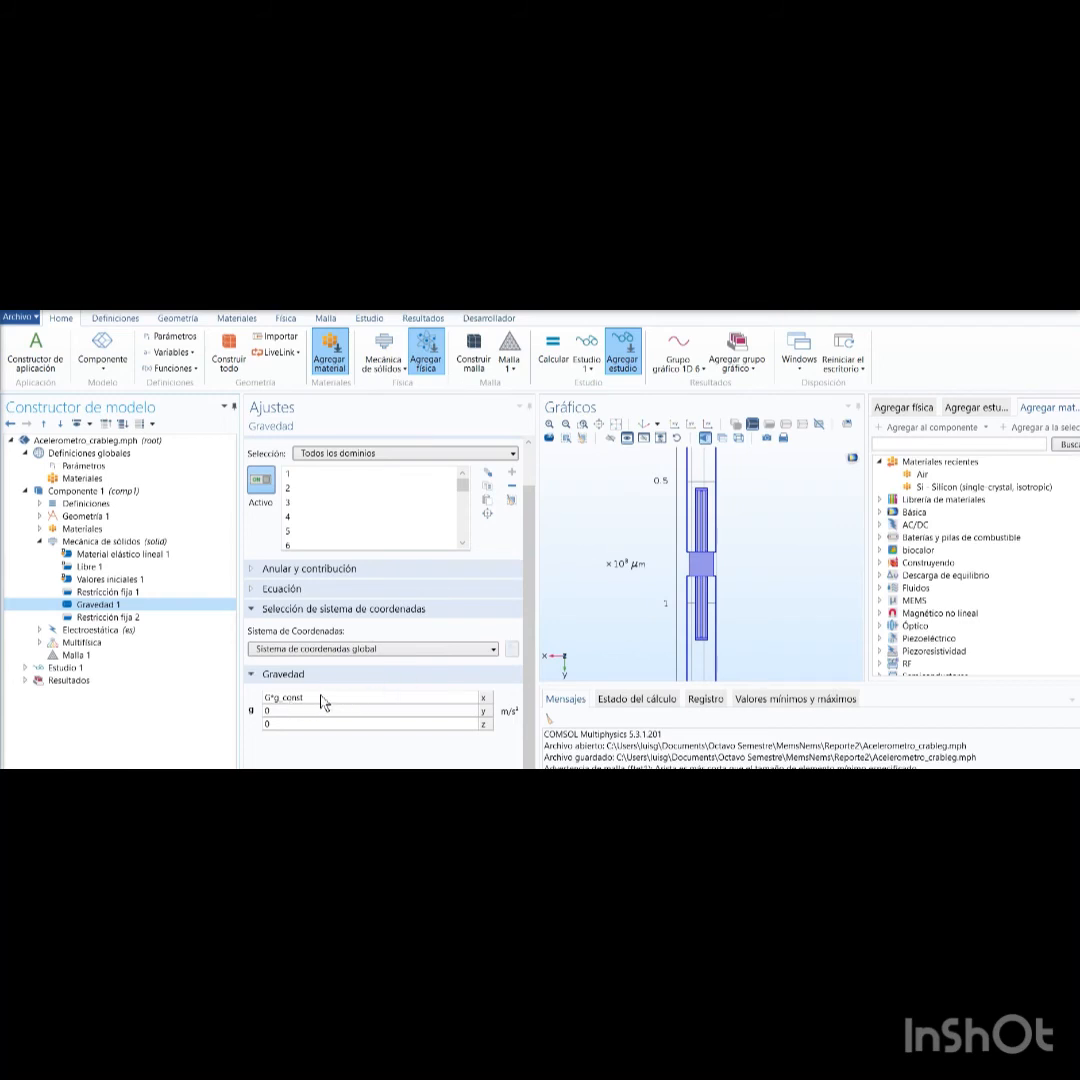
left_click(270, 700)
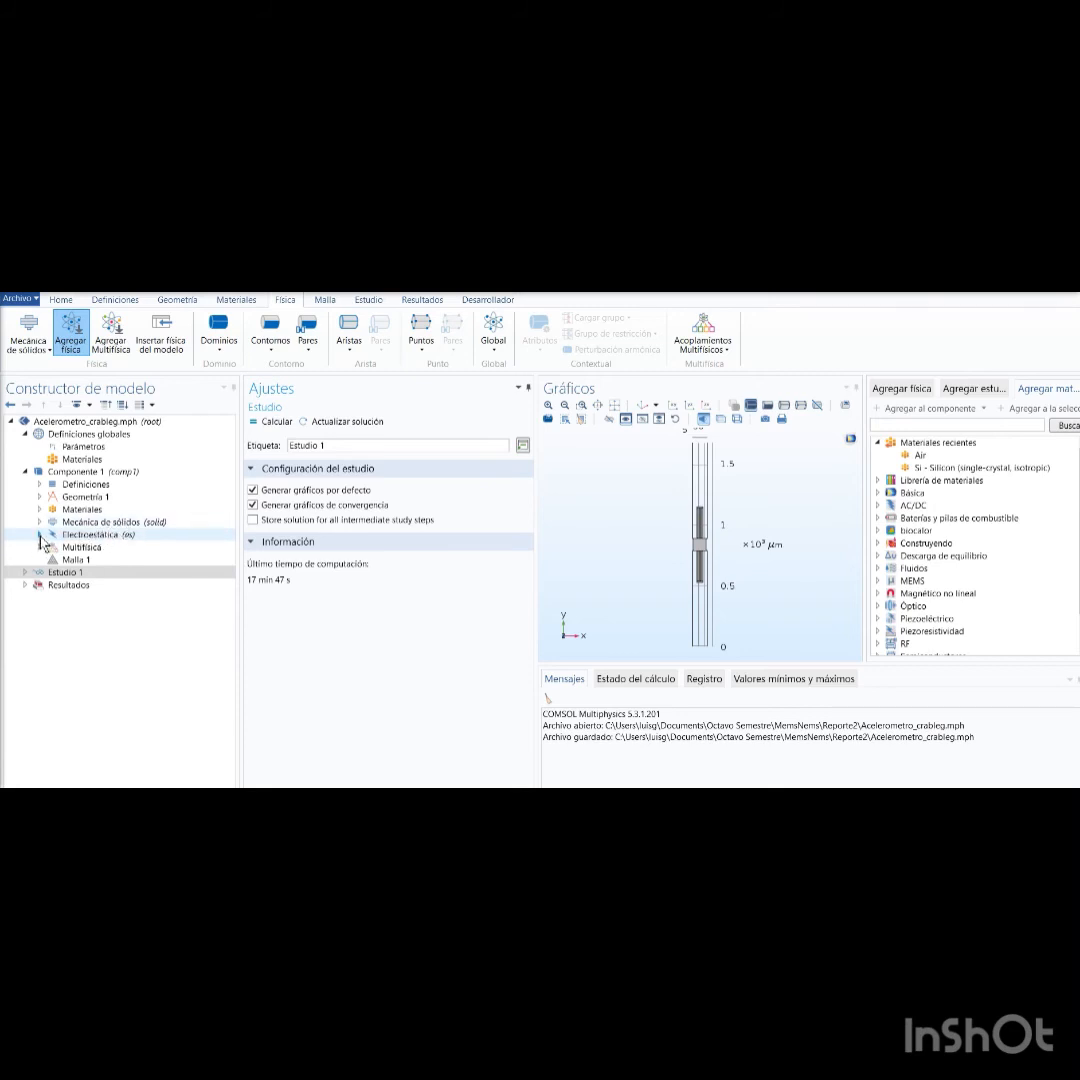
Step: Examine the selected domains, terminal type options and voltage of Terminal 1 under Electroestática
left_click(40, 535)
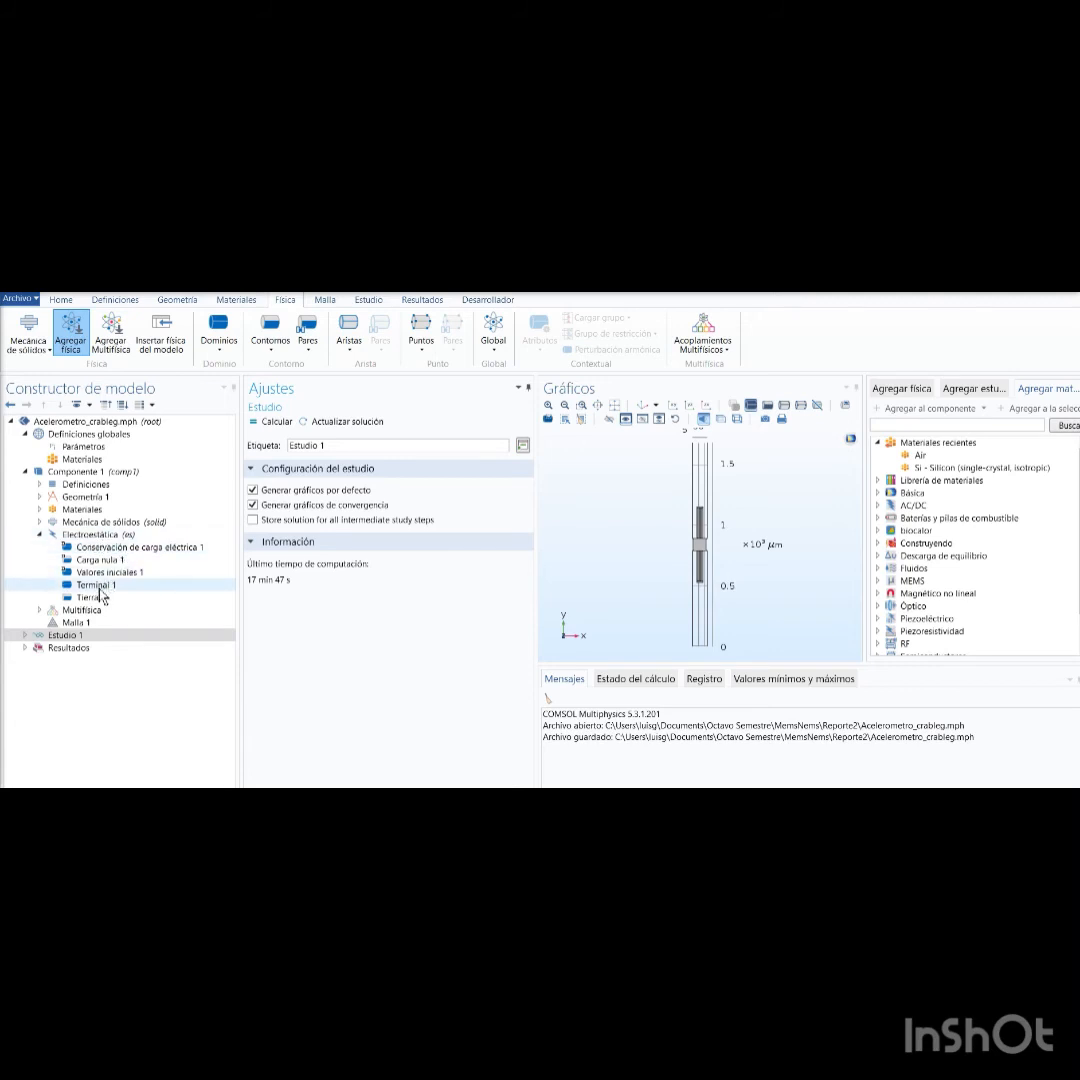
left_click(98, 586)
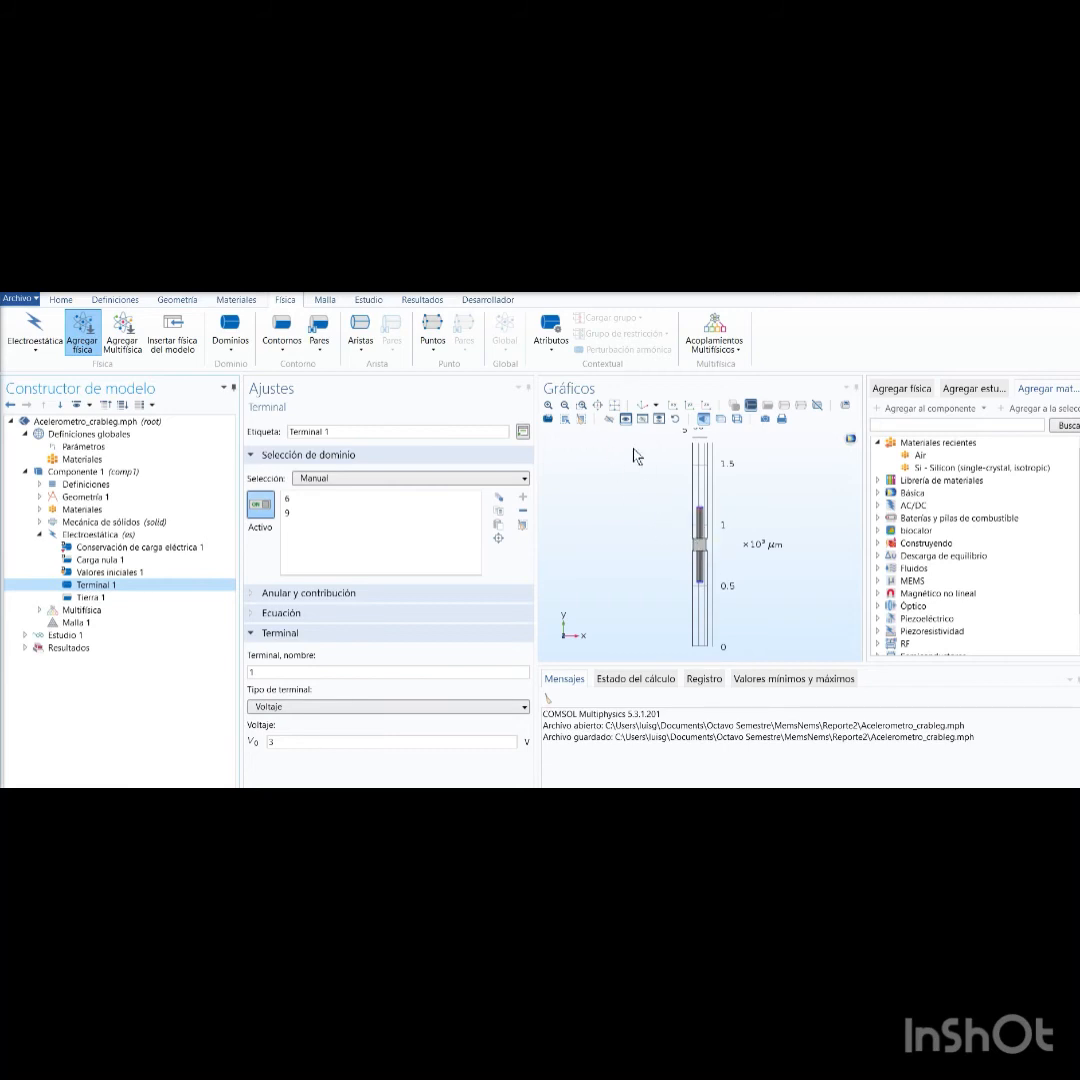
left_click(581, 405)
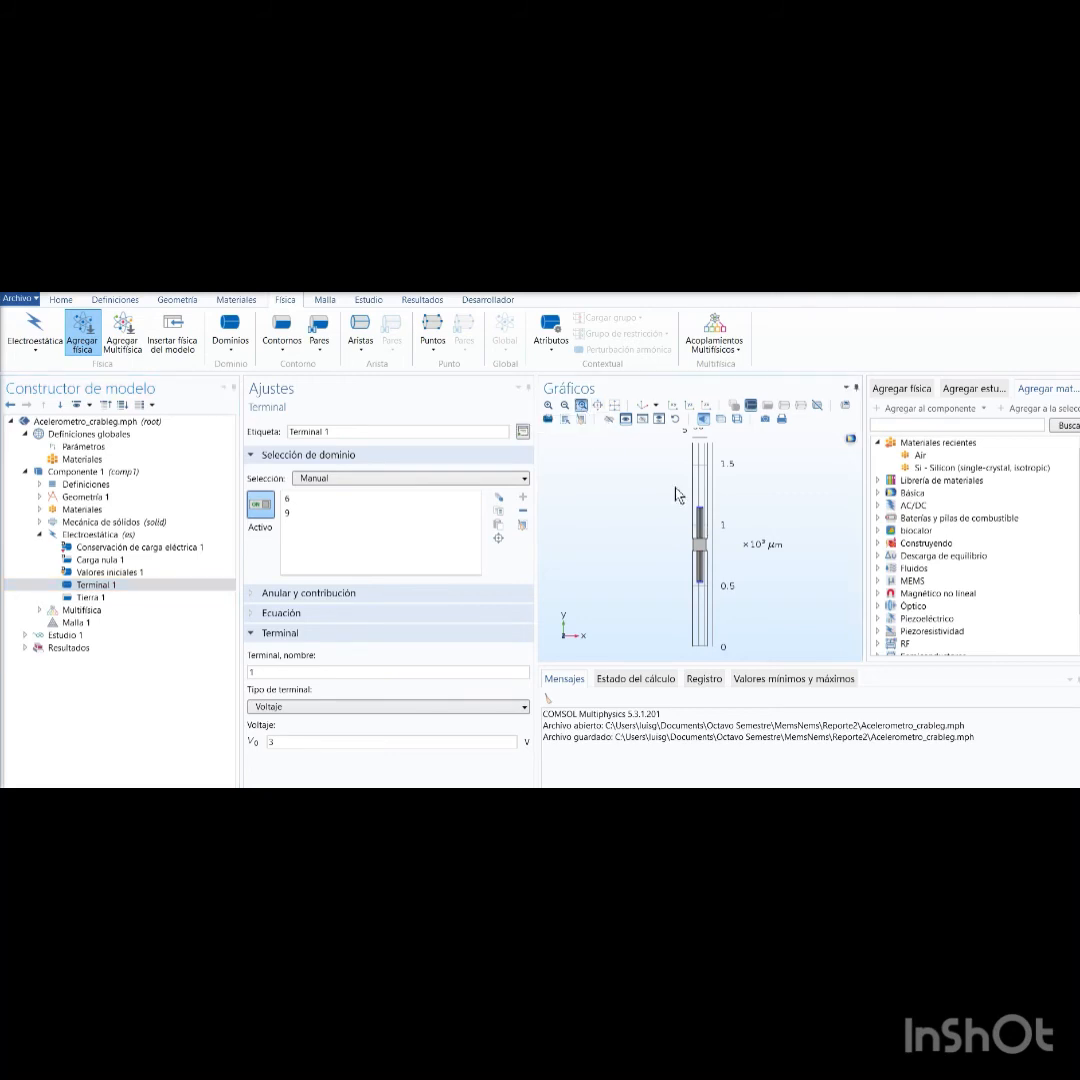
left_click_drag(645, 490, 731, 566)
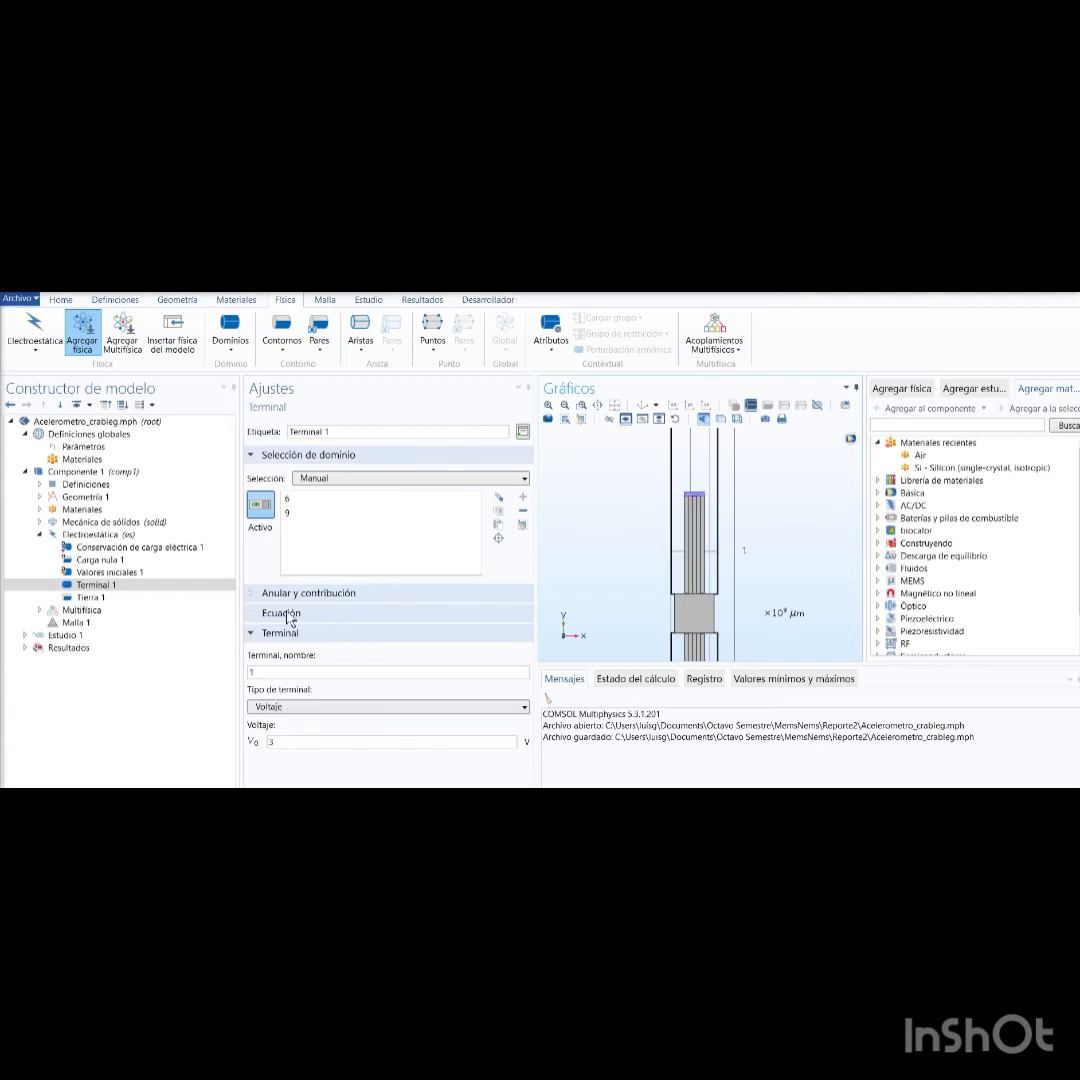
left_click(125, 588)
left_click(400, 709)
left_click(298, 724)
Step: Inspect which boundary of the accelerometer is grounded by Tierra 1
left_click(91, 599)
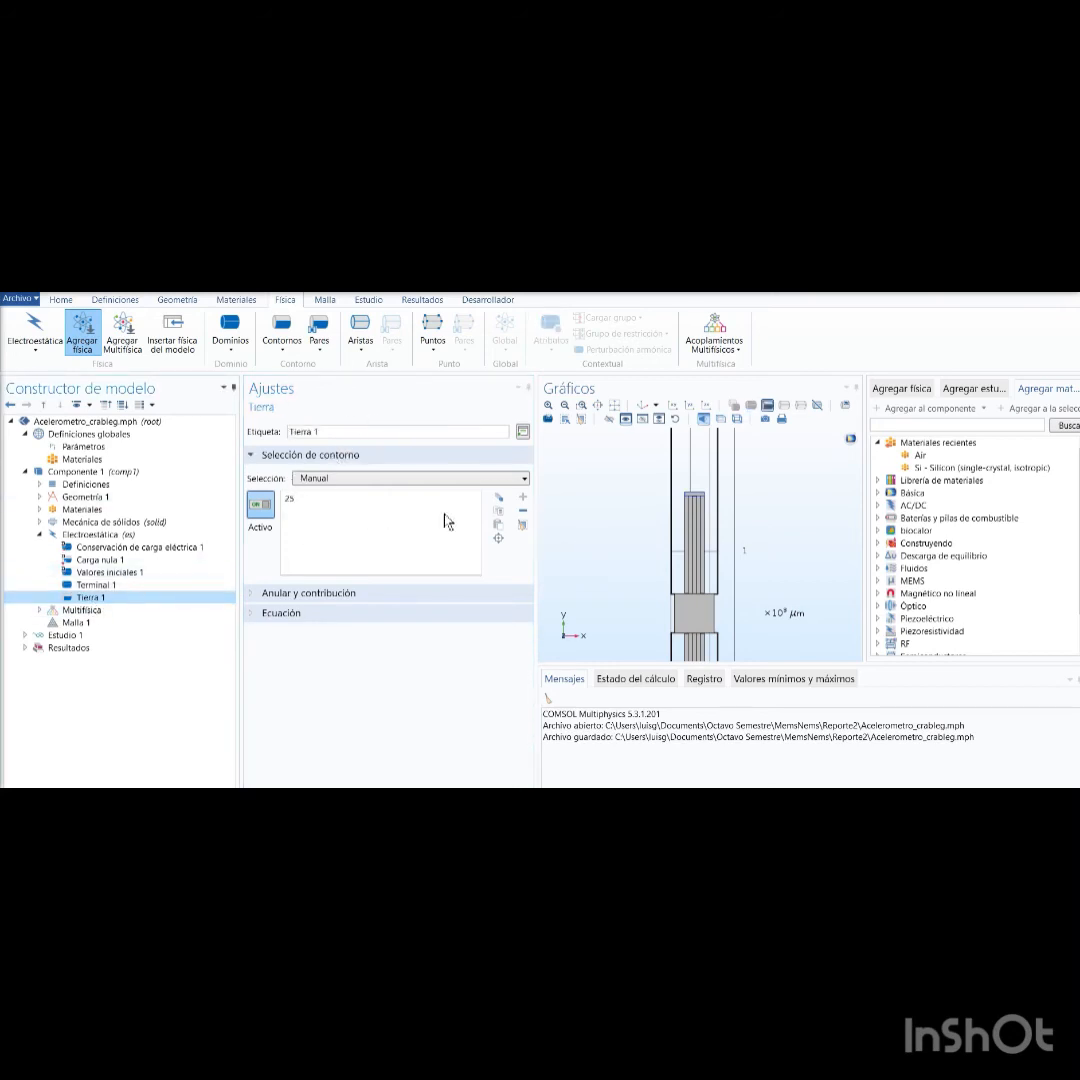
left_click_drag(748, 555, 738, 444)
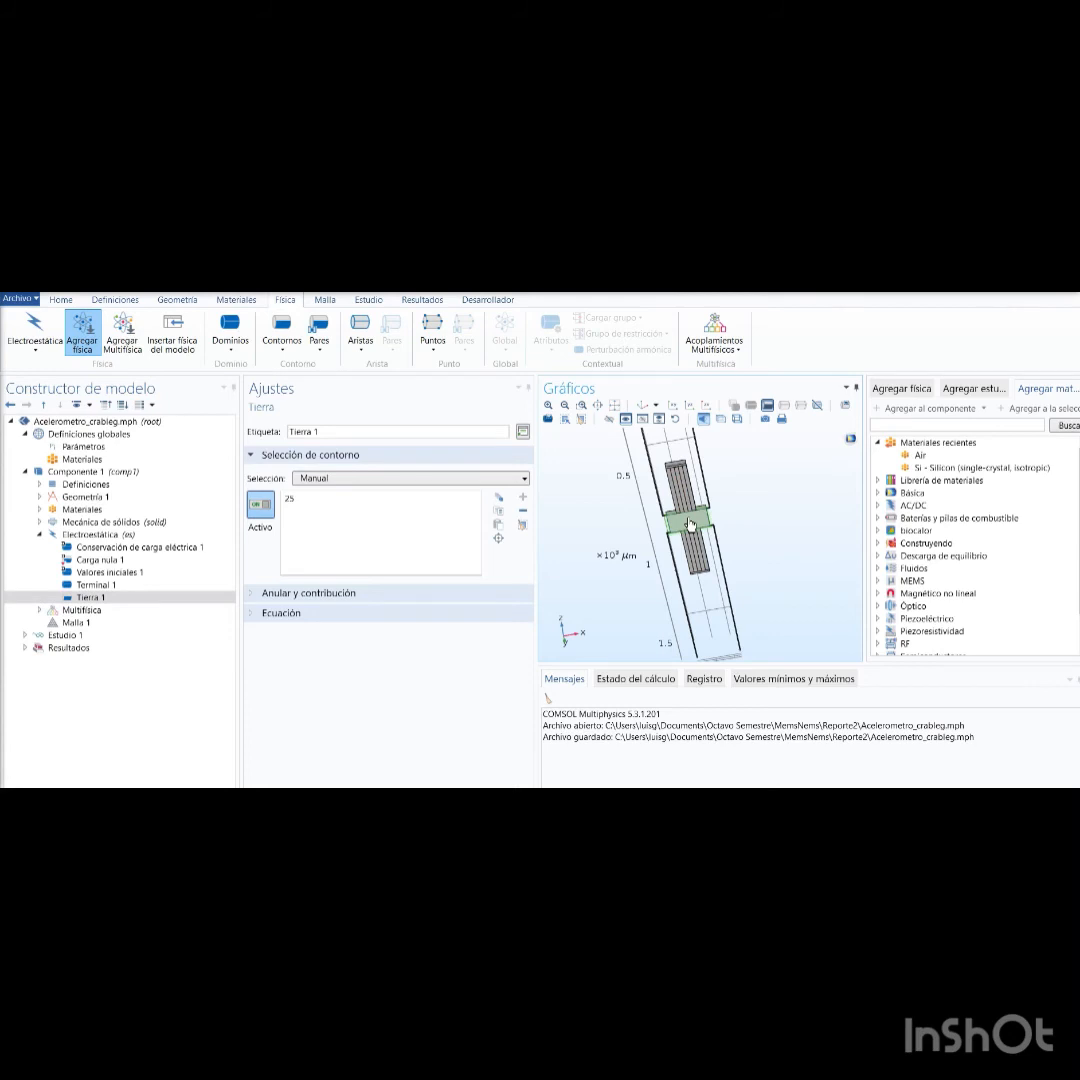
left_click_drag(728, 472, 738, 524)
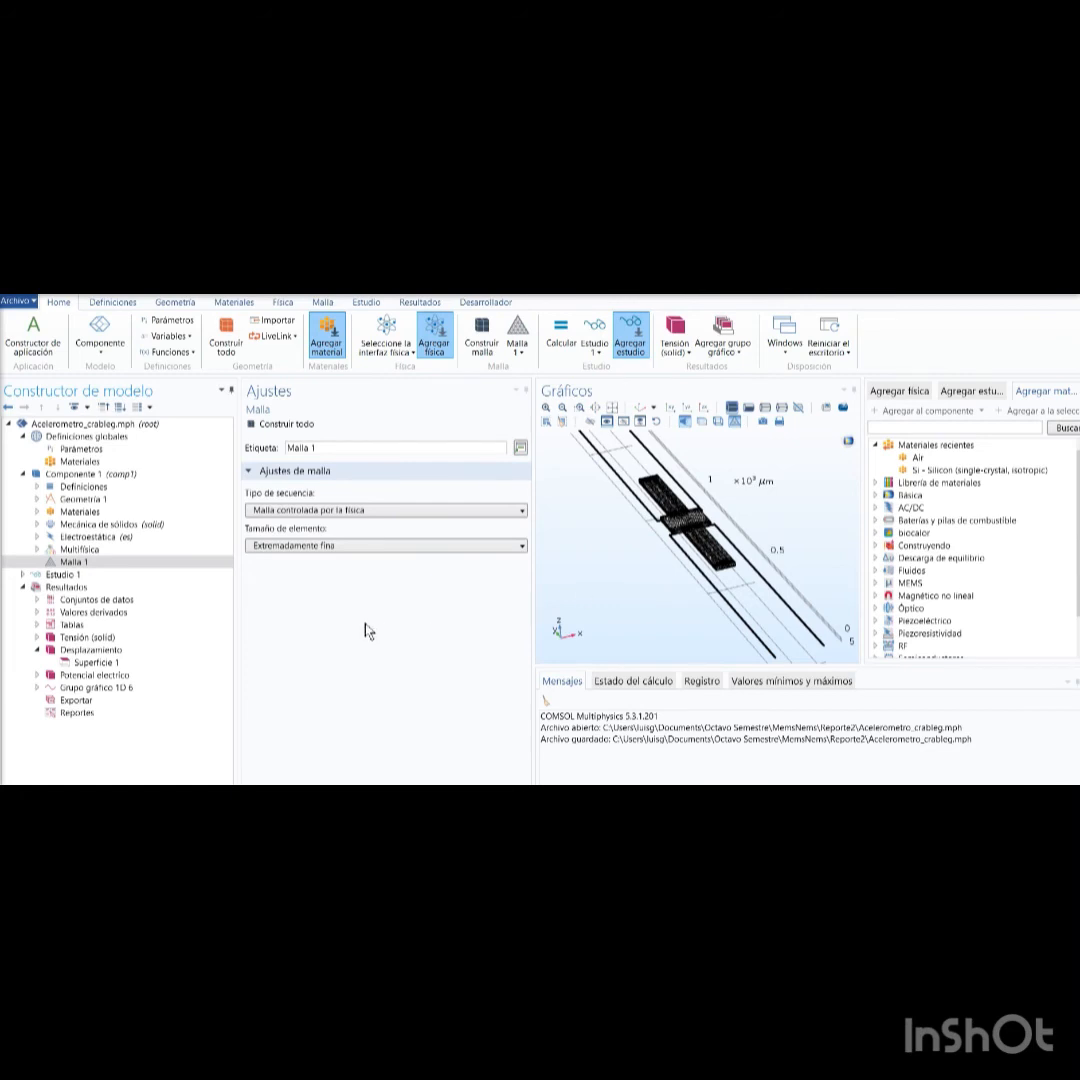
Step: Set Malla 1 to the sequence type Malla controlada por la física with element size Extremadamente fina
left_click(78, 564)
left_click(524, 514)
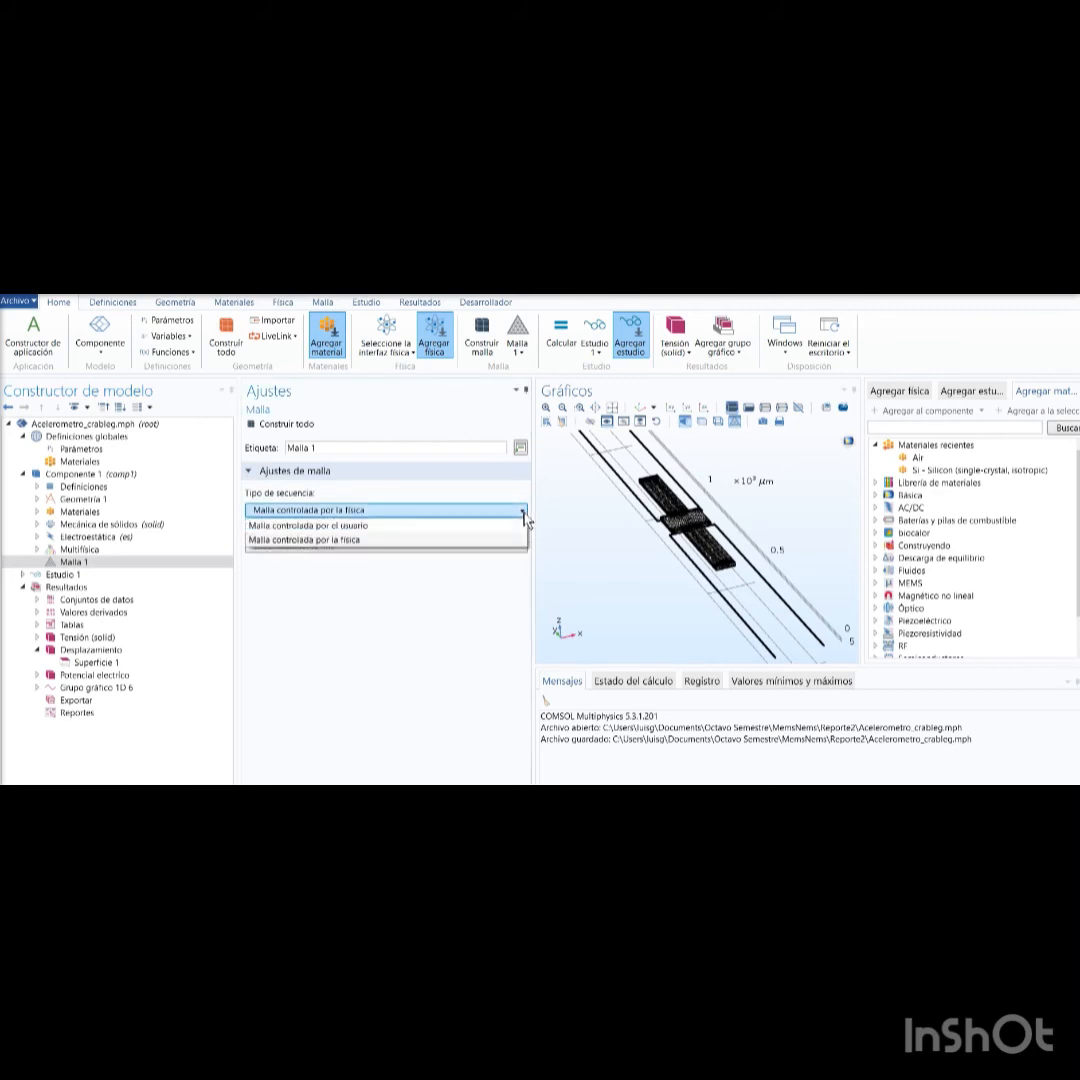
left_click(357, 540)
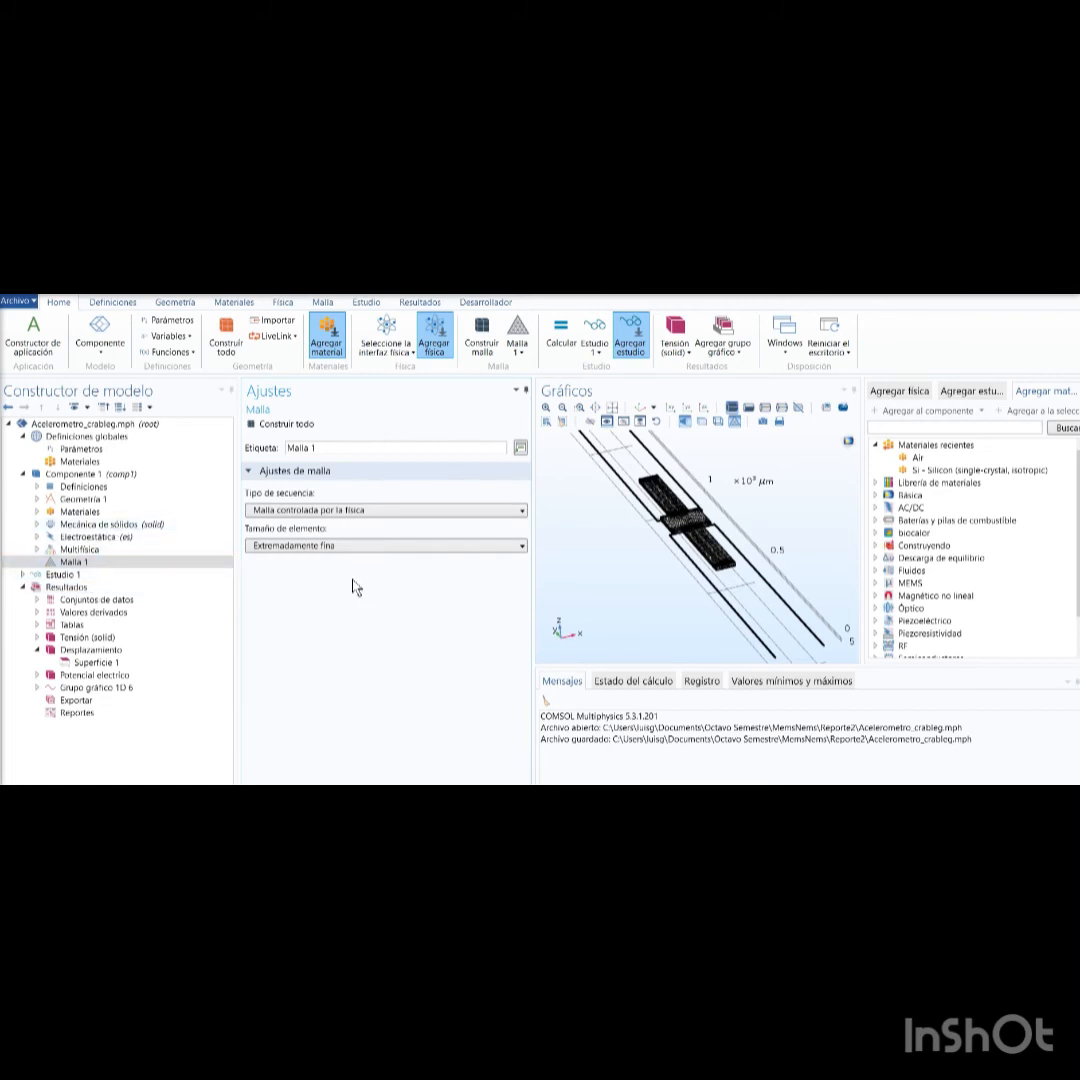
left_click(470, 553)
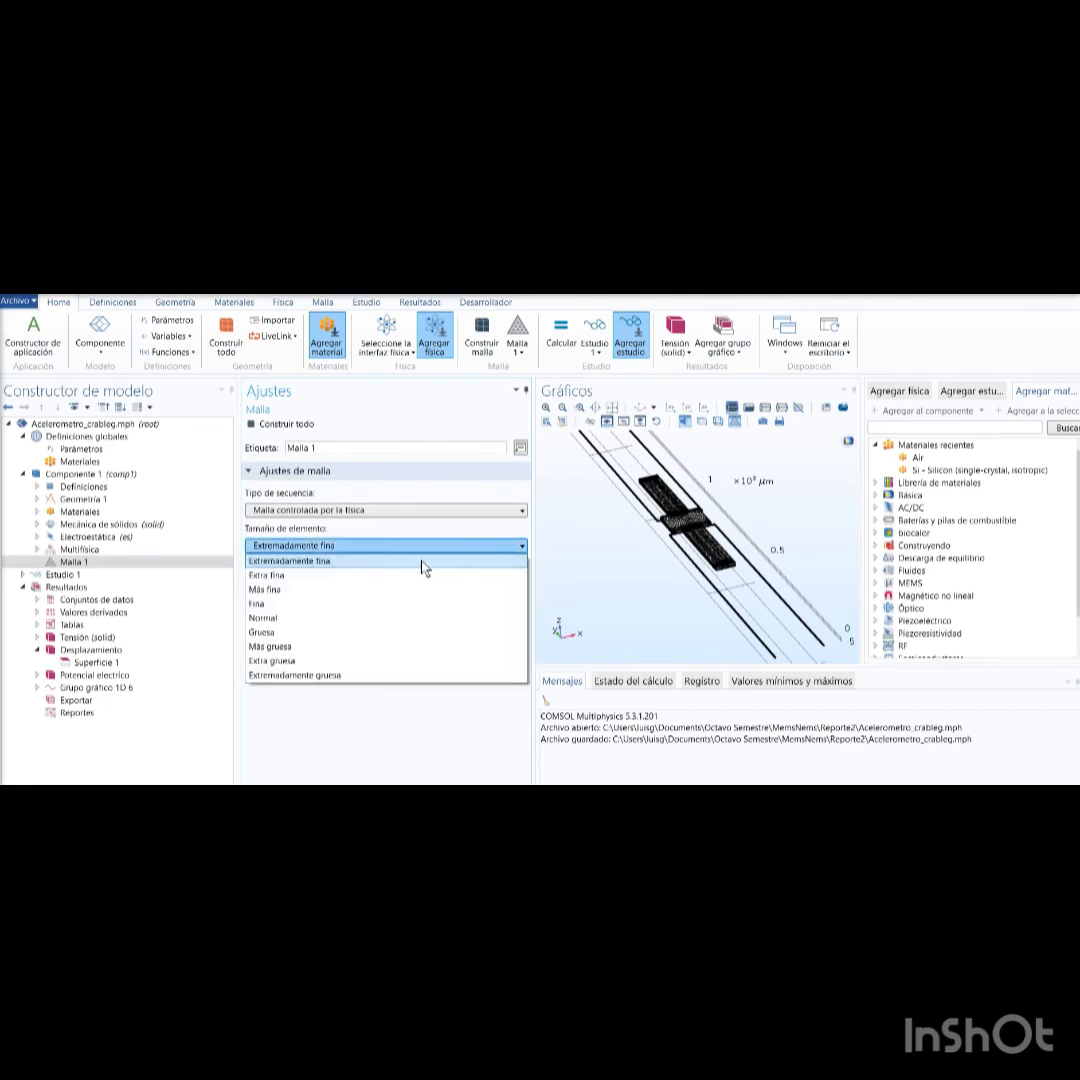
left_click(368, 731)
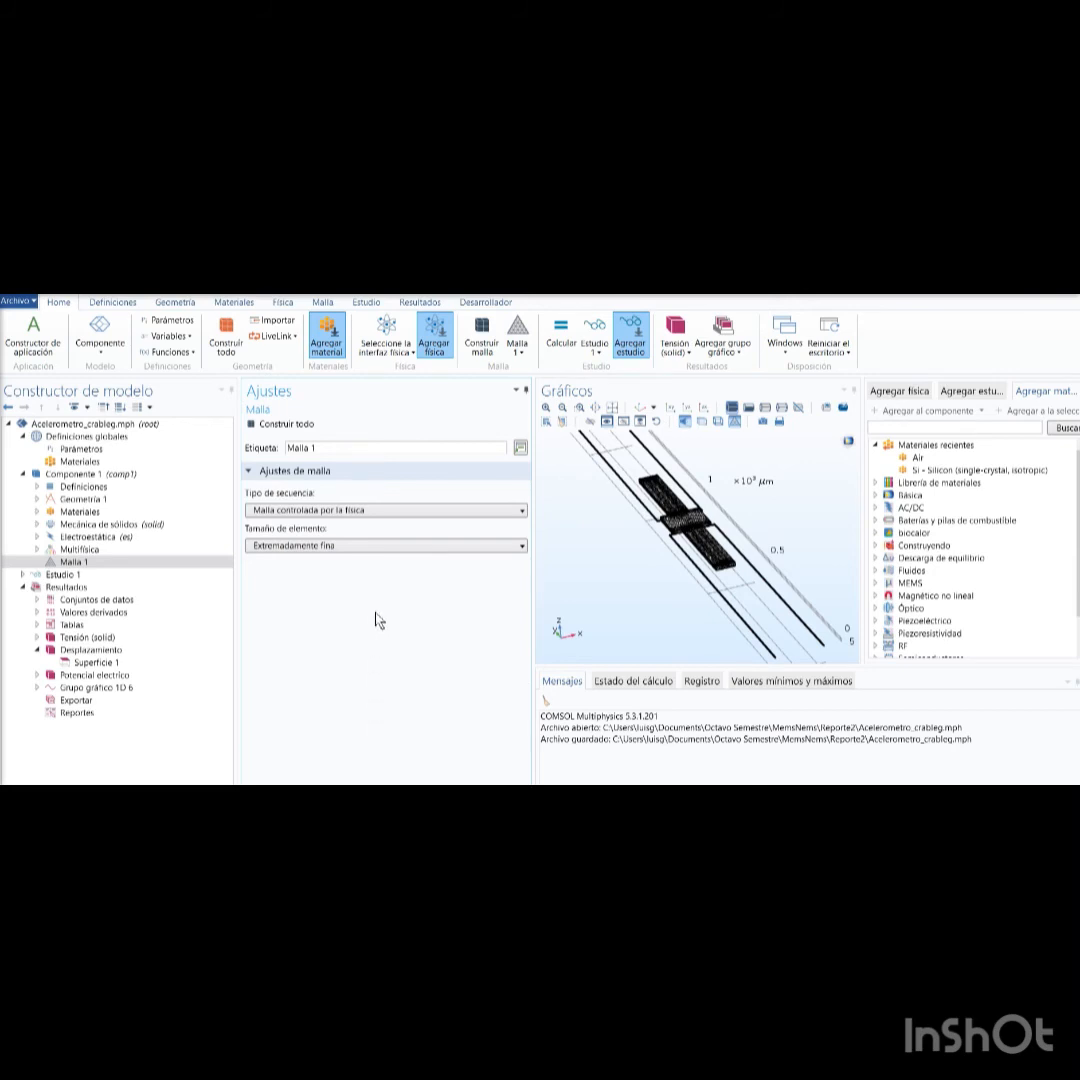
left_click(418, 549)
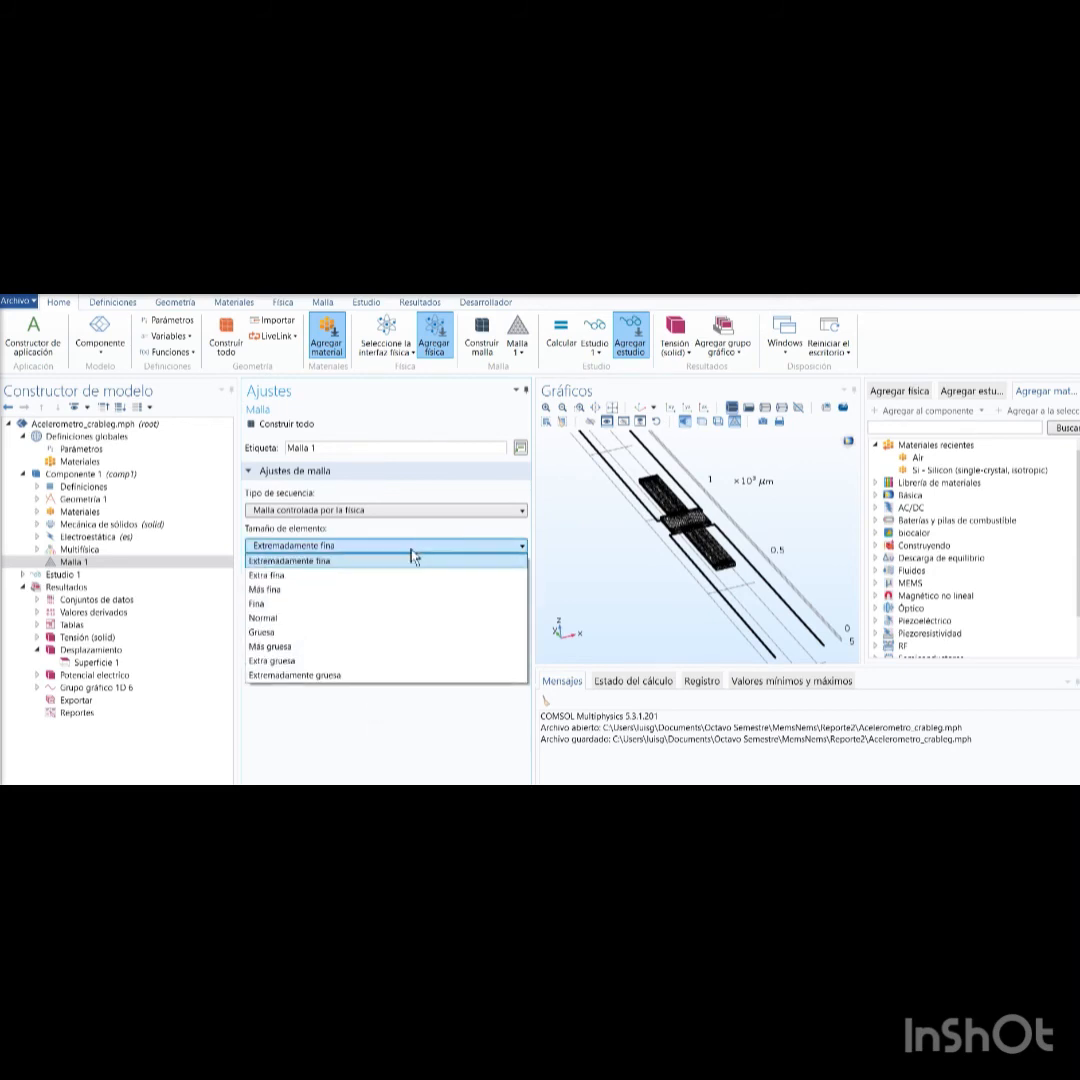
left_click(374, 565)
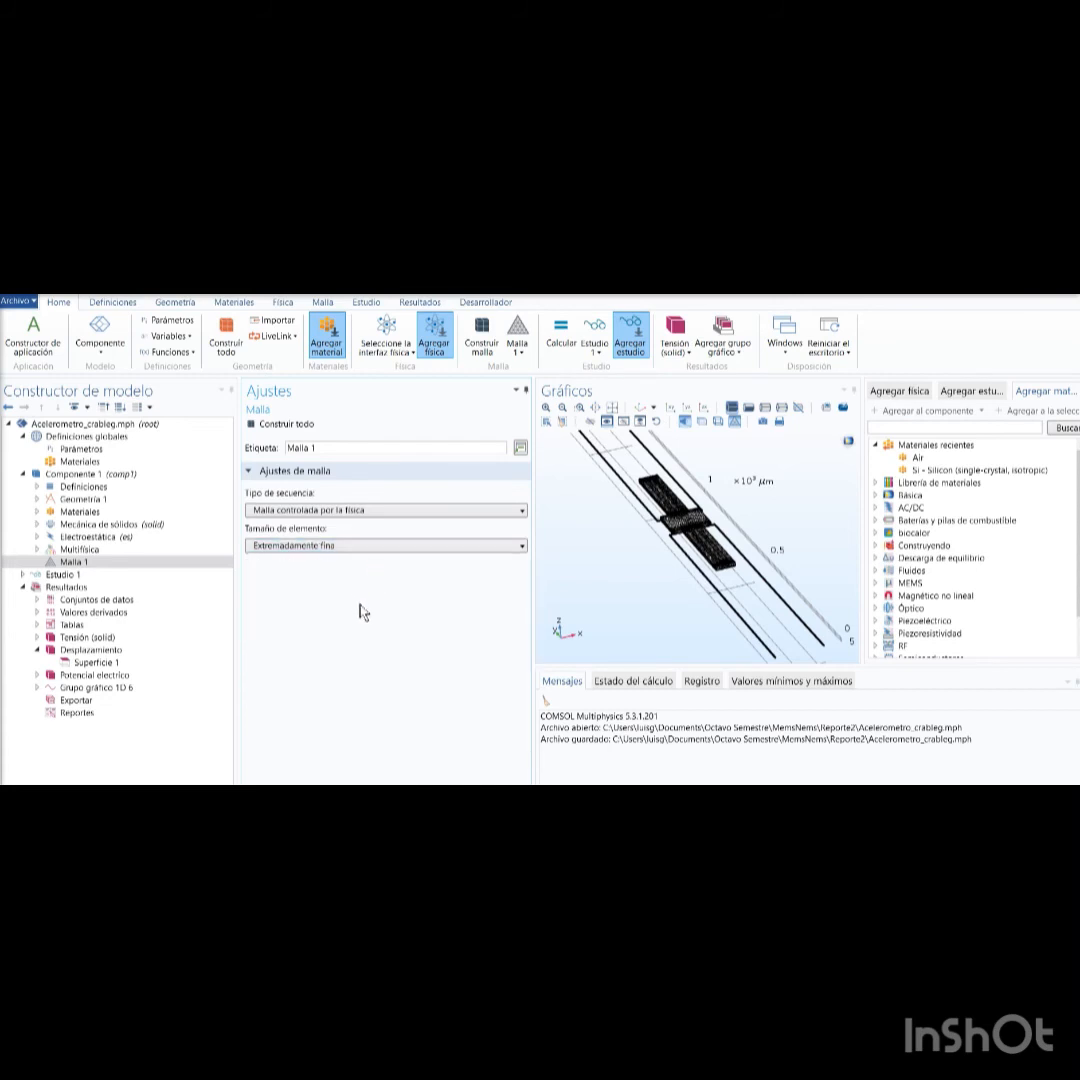
Step: Review the element size options available for Malla 1, from Extremadamente fina to Extremadamente gruesa
left_click(406, 549)
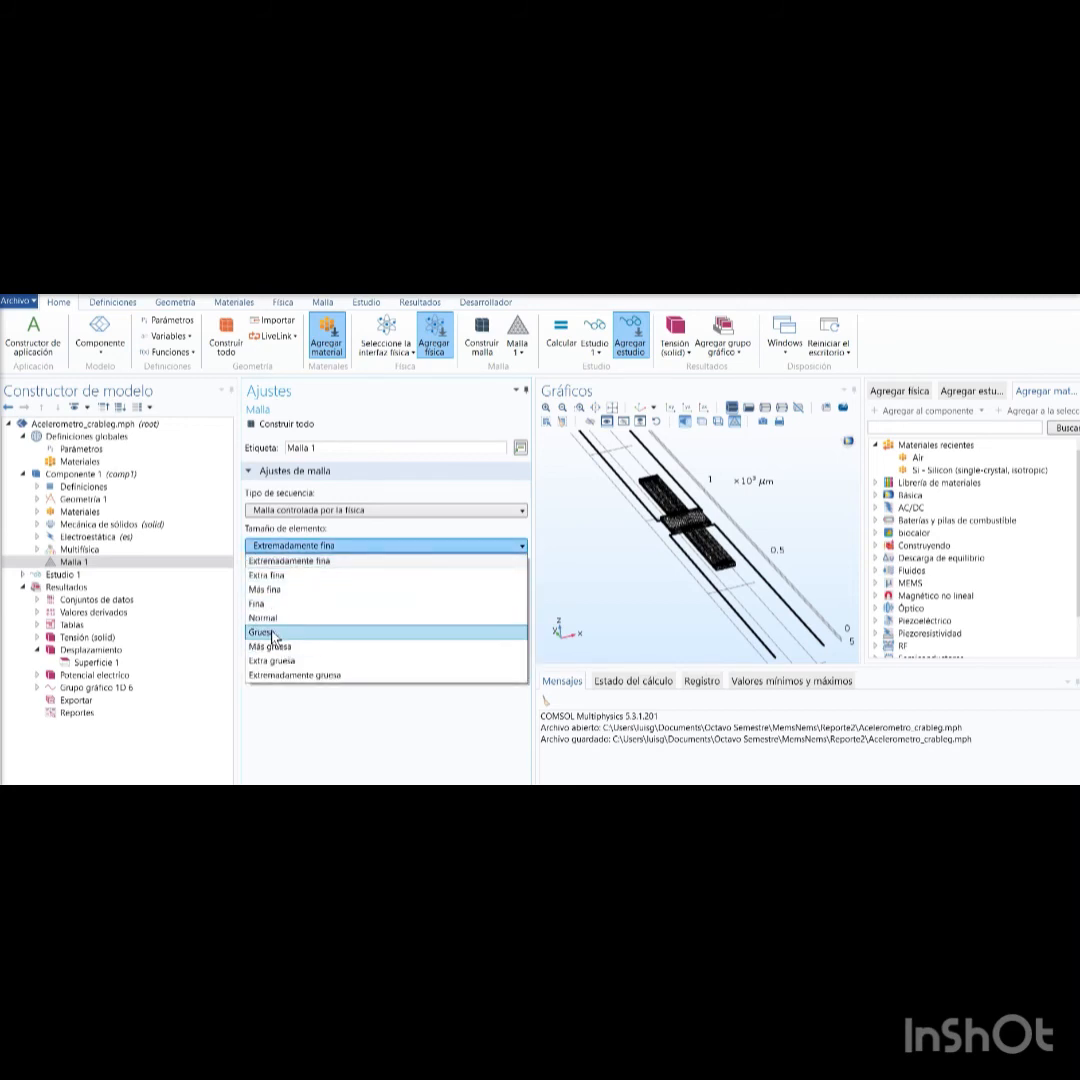
left_click(310, 712)
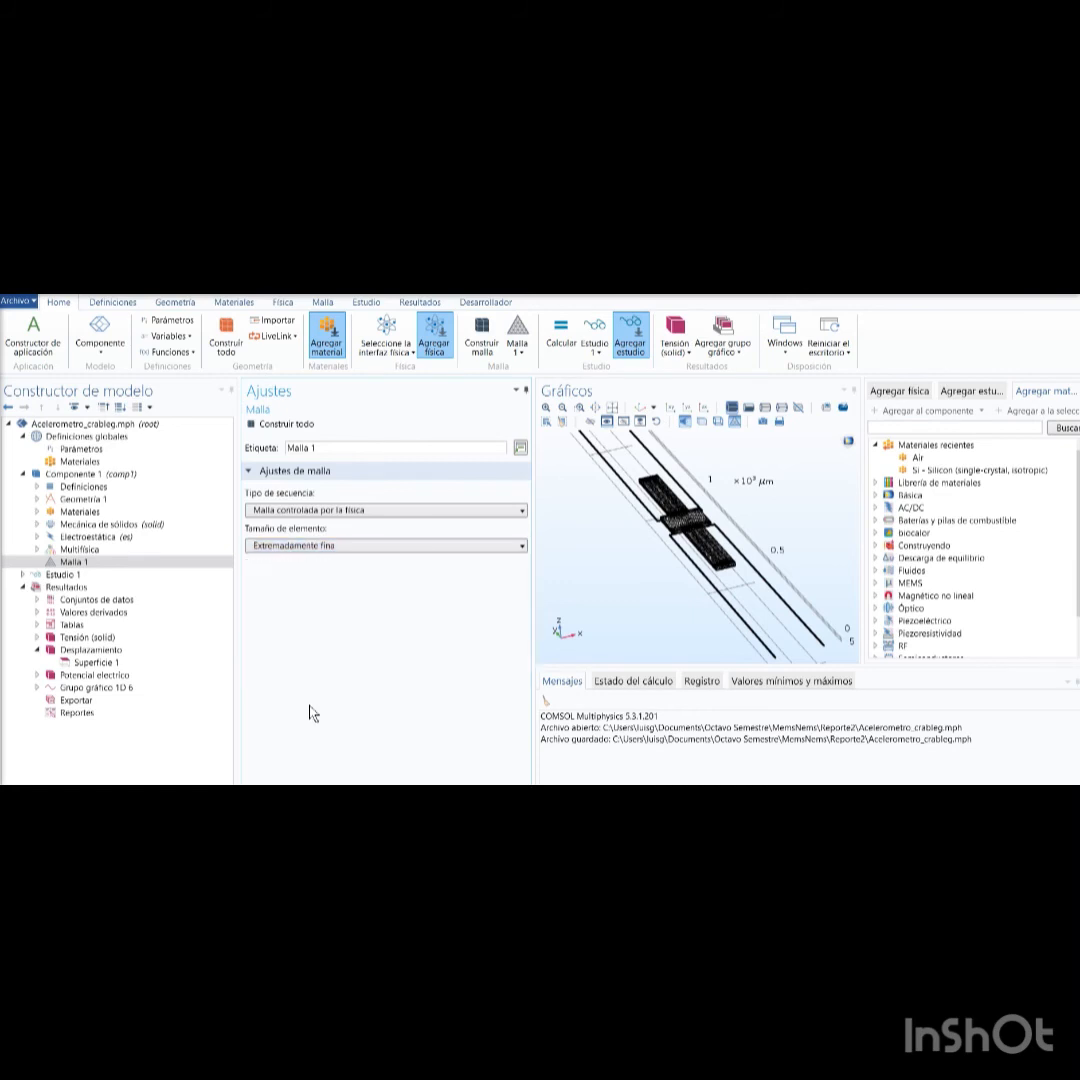
left_click(513, 550)
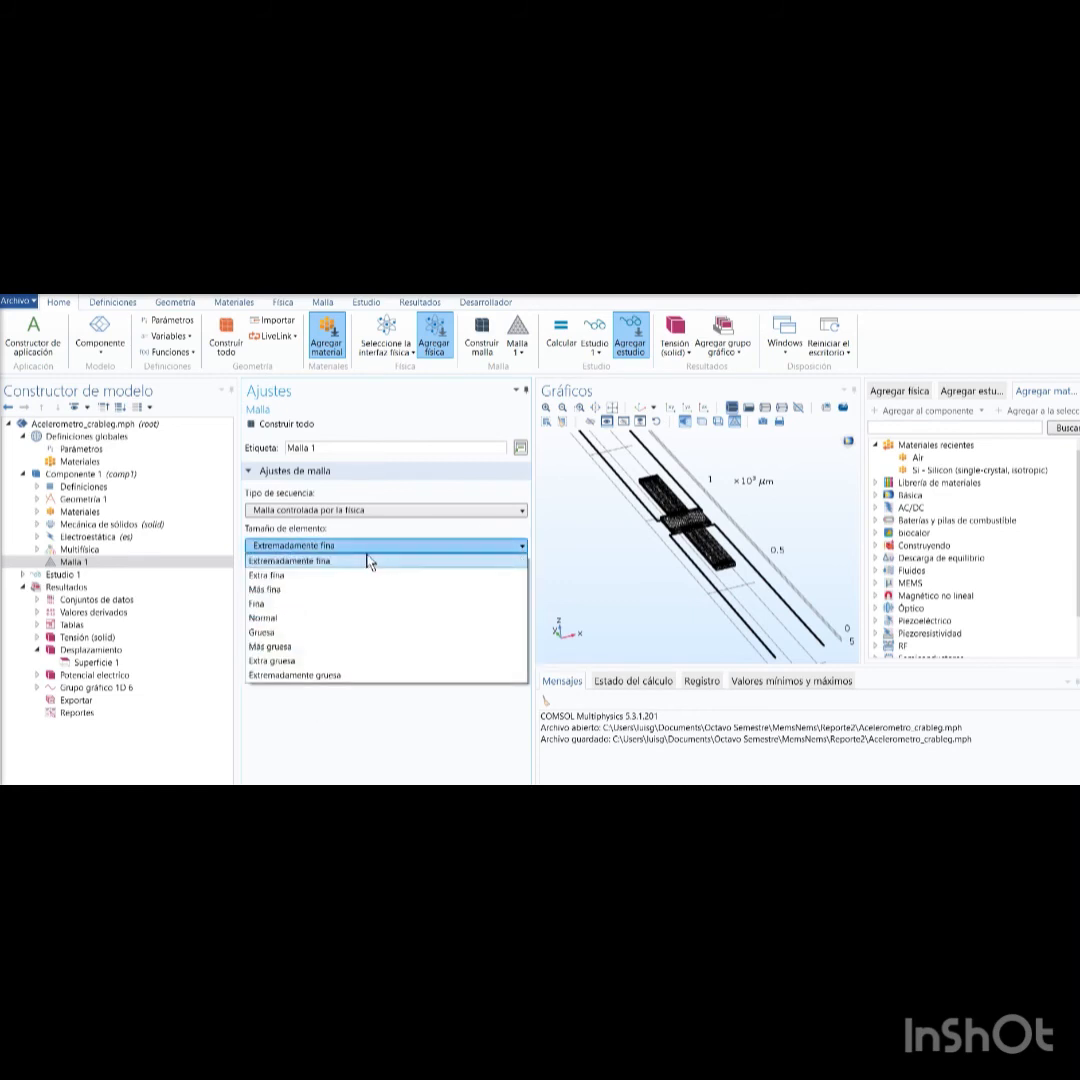
left_click(308, 721)
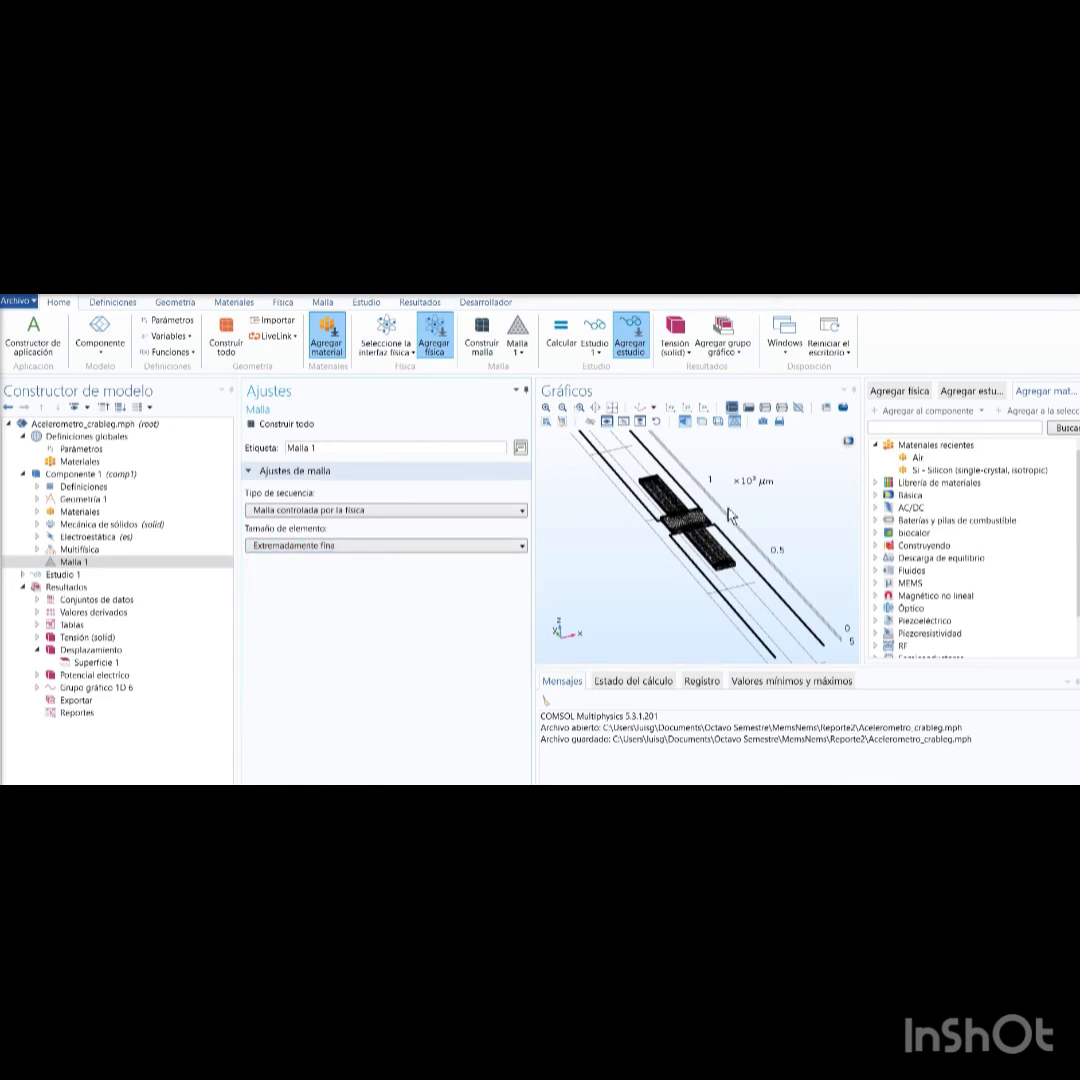
Step: Set the element size of Malla 1 to Normal and build the whole mesh
left_click(458, 548)
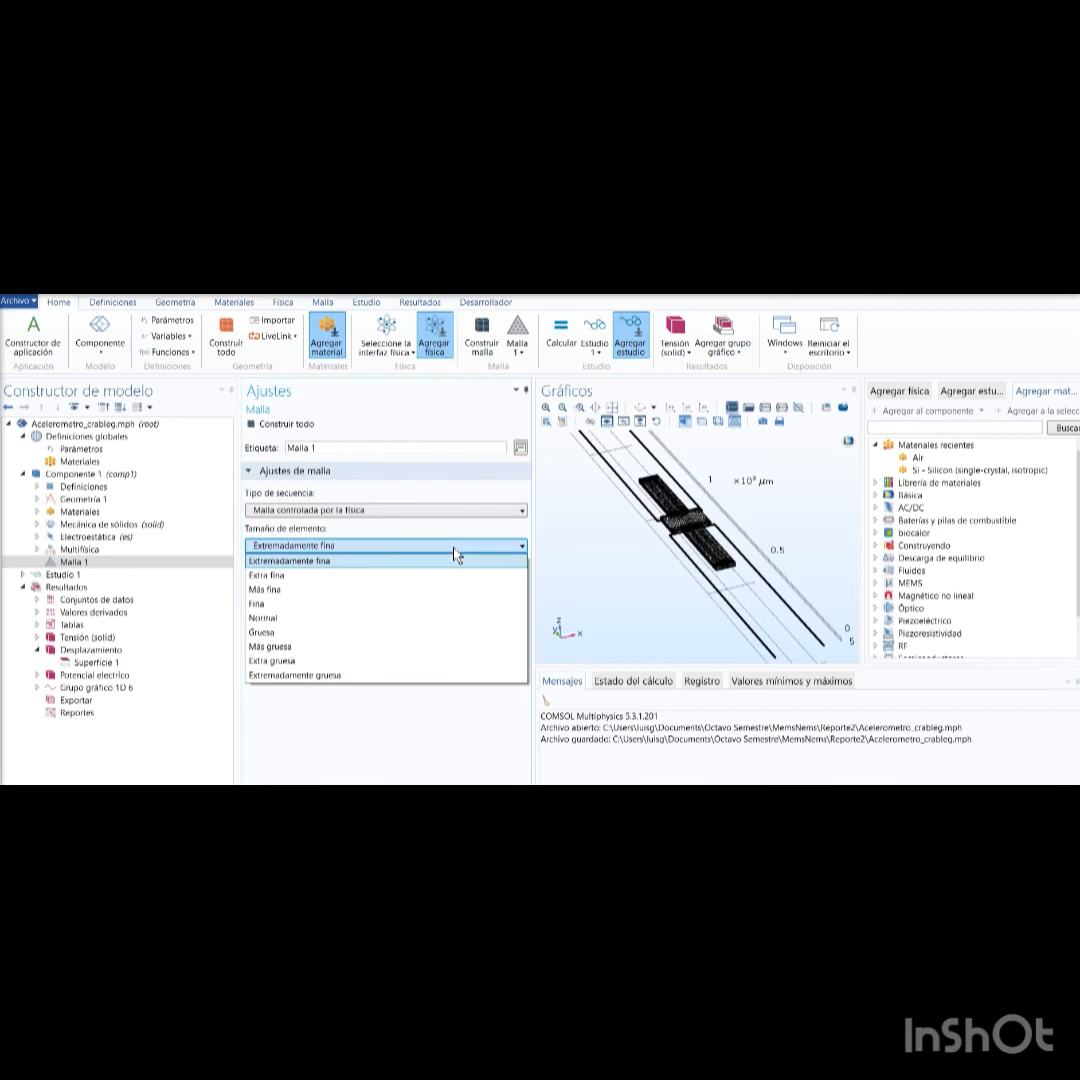
left_click(292, 620)
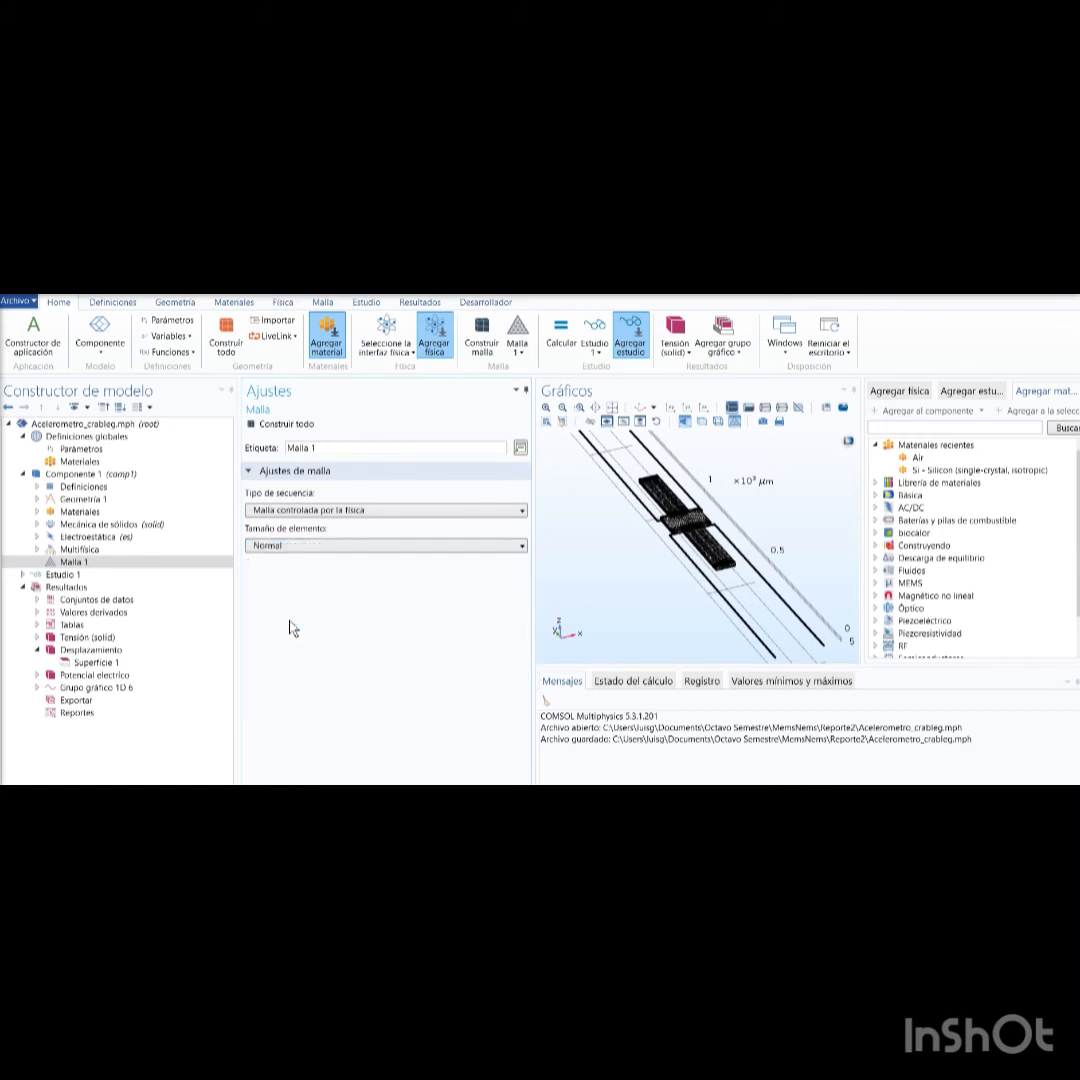
left_click(303, 424)
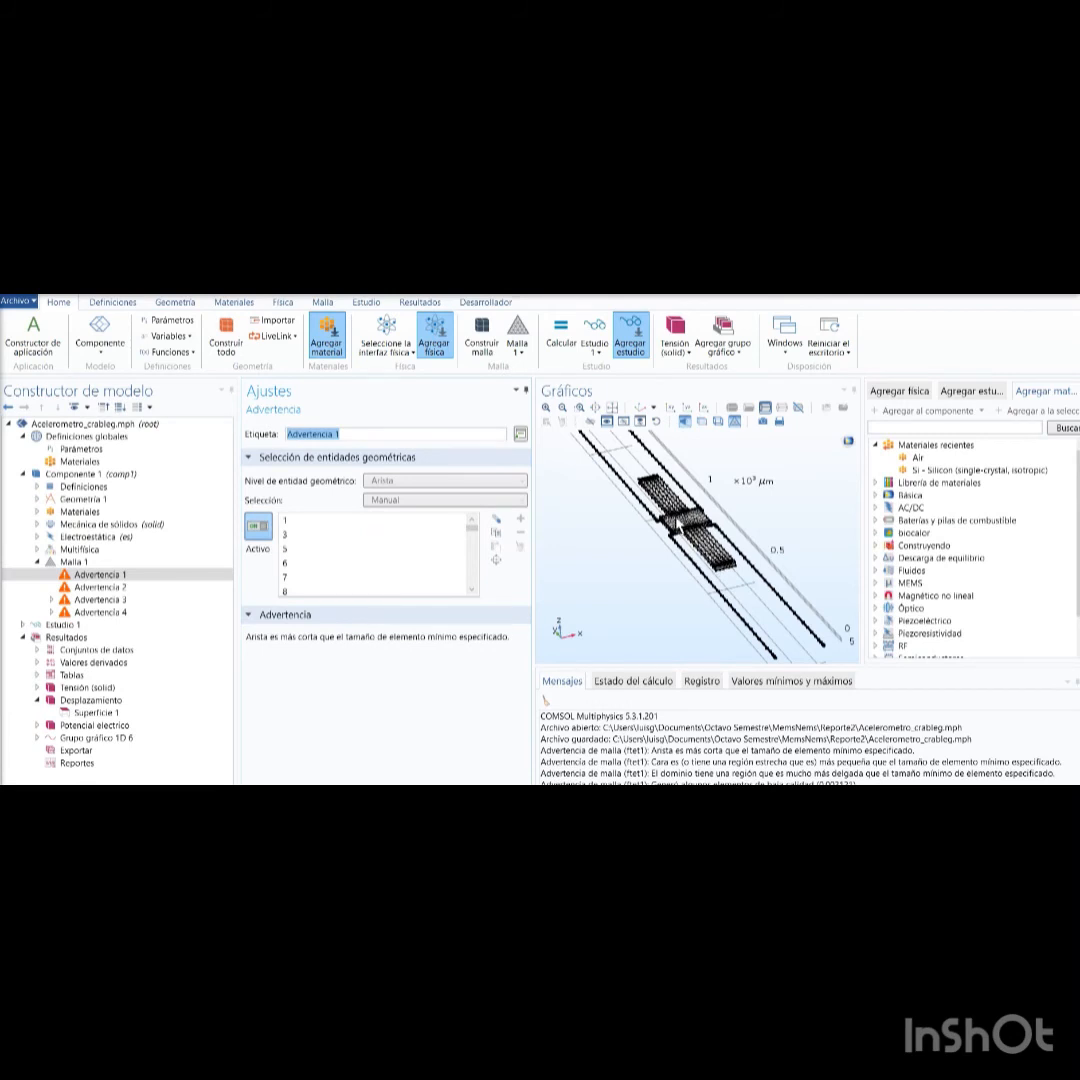
Step: Set the element size of Malla 1 to Extremadamente fina and rebuild the whole mesh
left_click(74, 576)
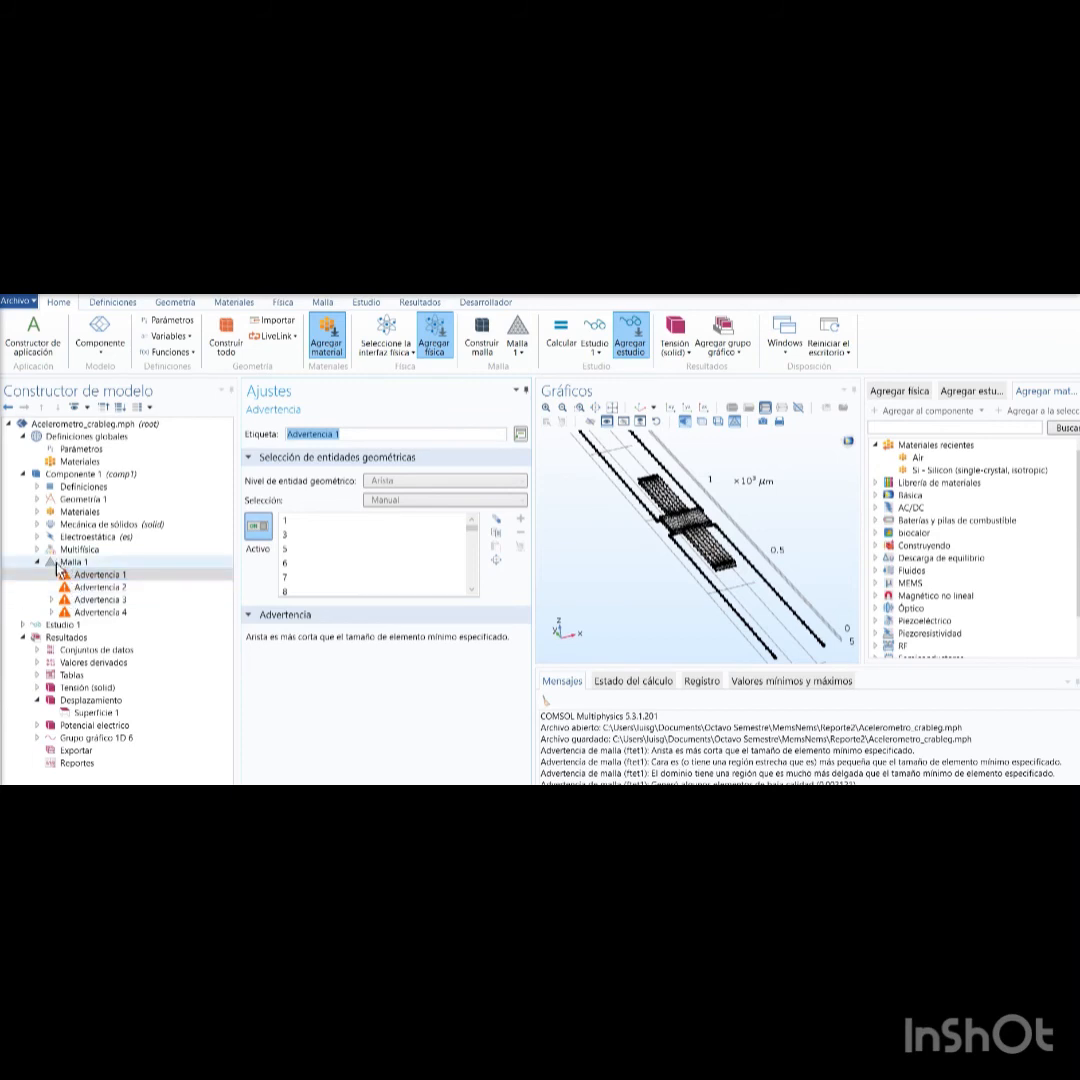
left_click(60, 565)
left_click(352, 547)
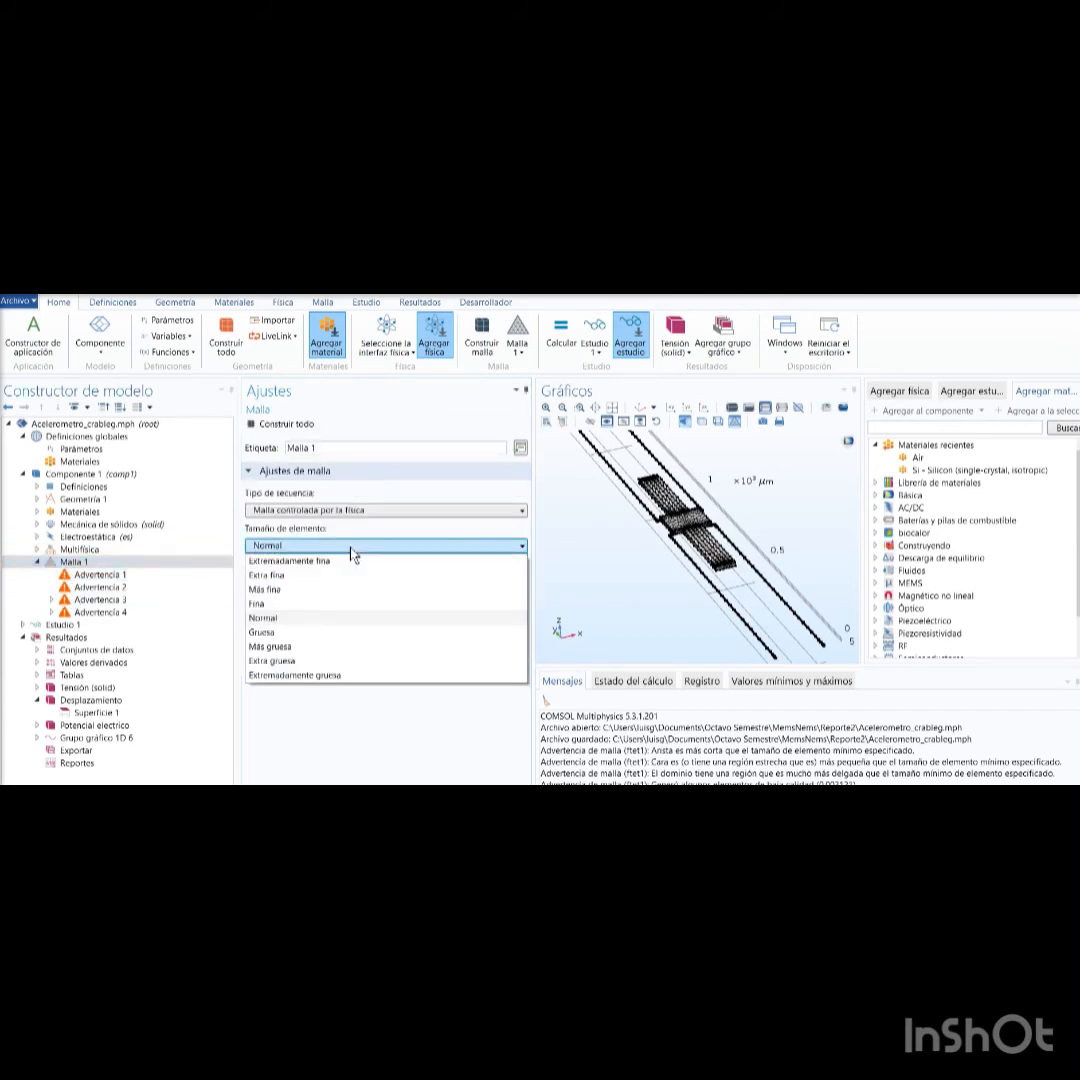
left_click(321, 561)
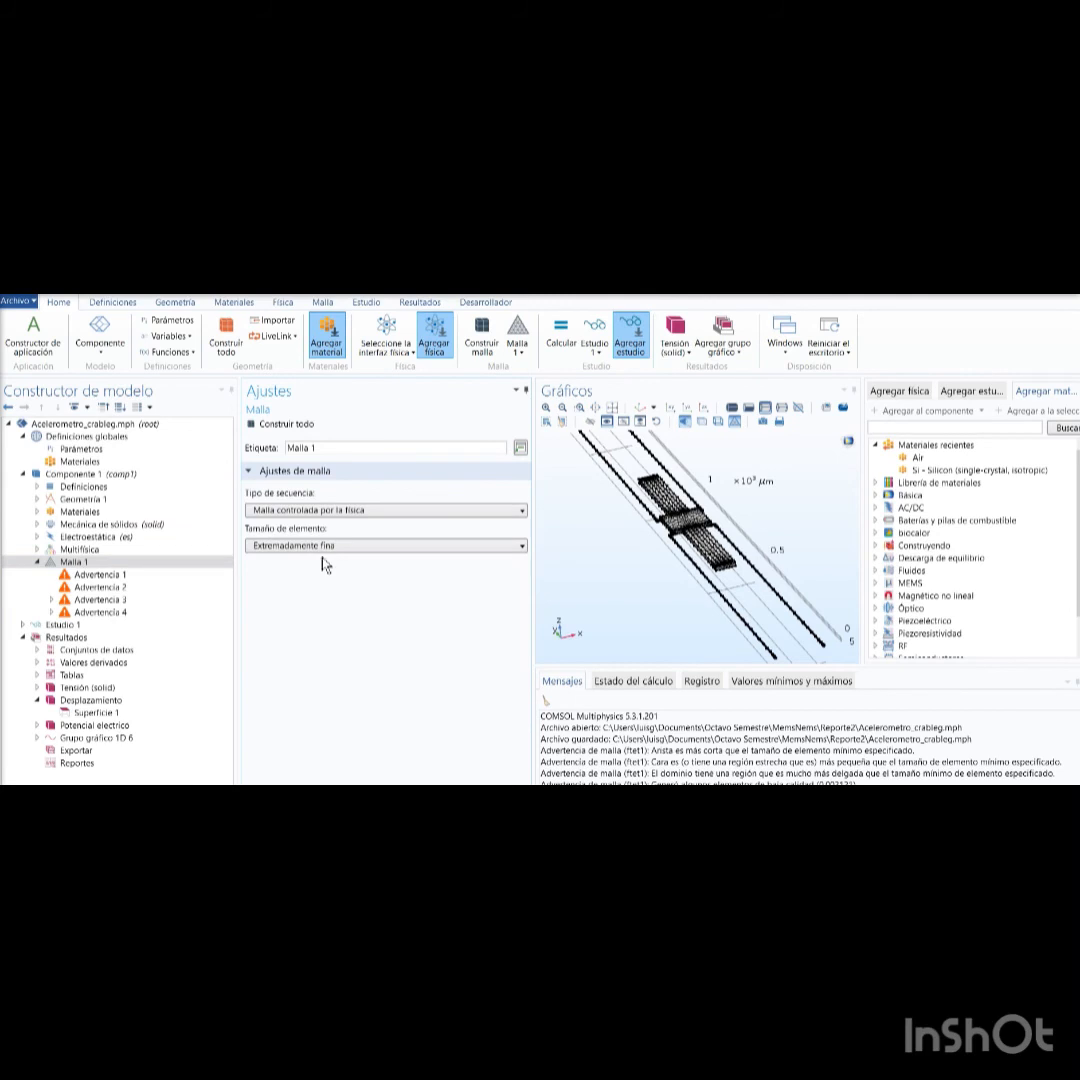
left_click(296, 426)
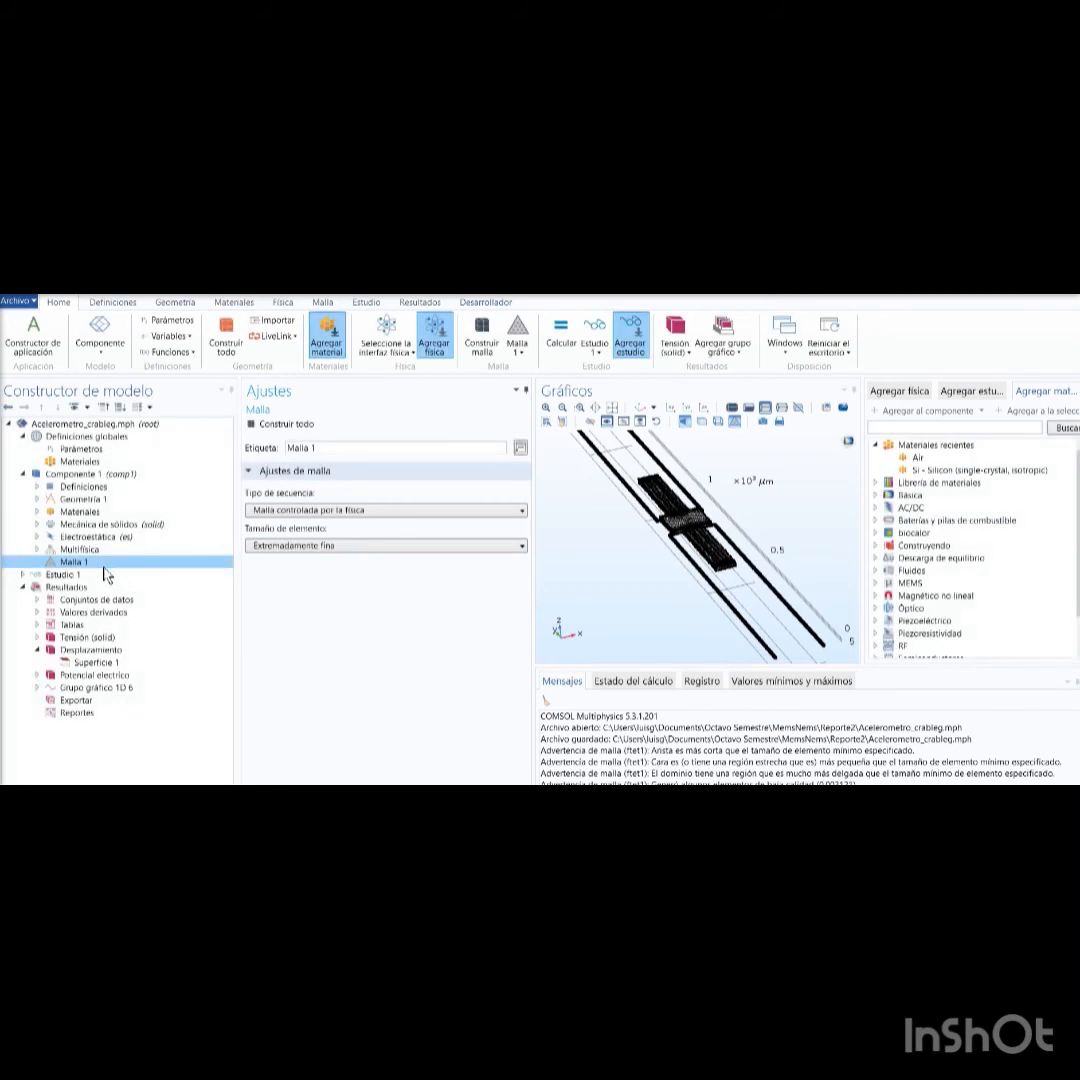
mouse_move(676, 533)
left_mouse_down()
mouse_move(688, 522)
mouse_move(672, 545)
left_mouse_up()
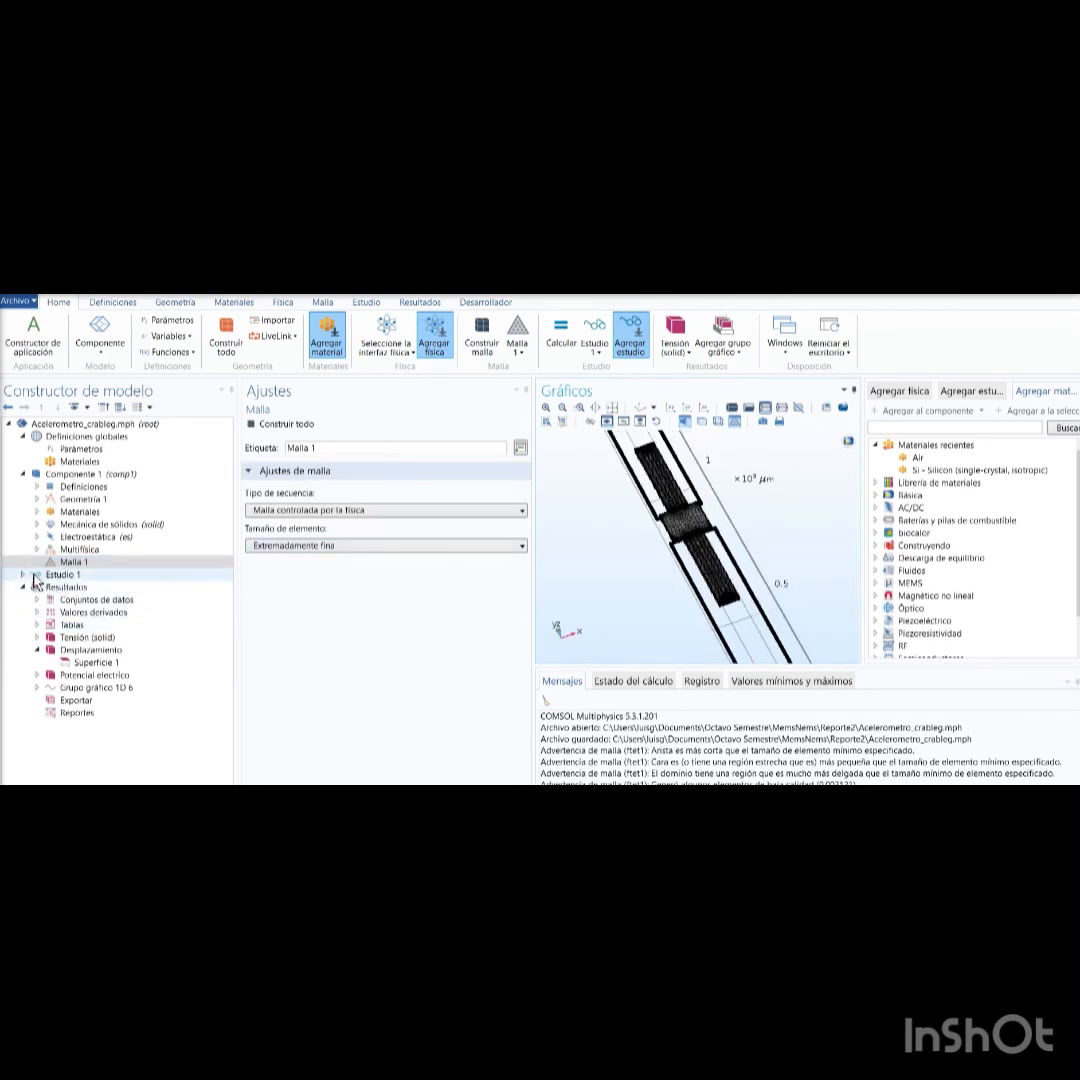
Step: Review the physics interfaces and multiphysics coupling solved in Paso 1: Estacionario of Estudio 1
left_click(24, 578)
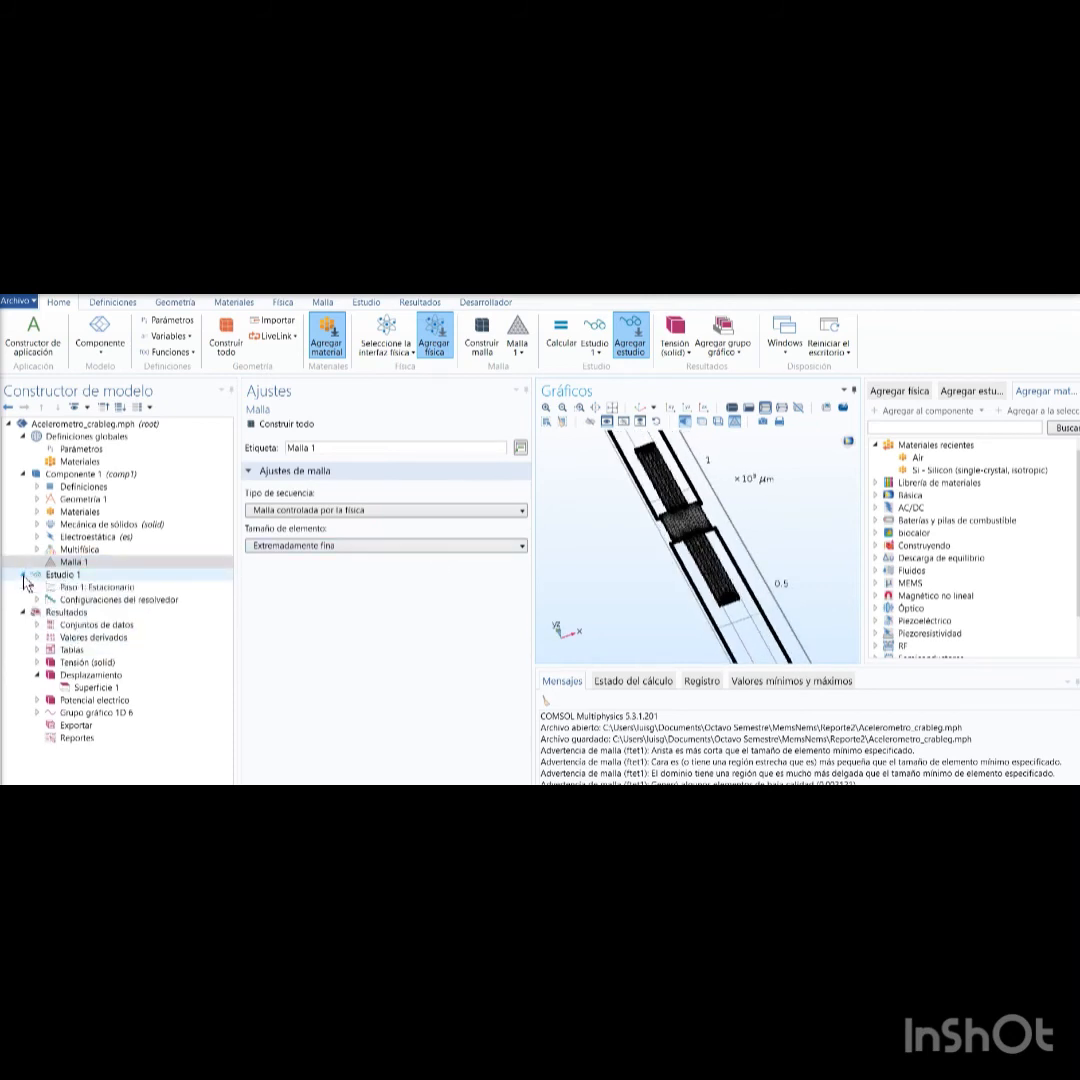
left_click(92, 590)
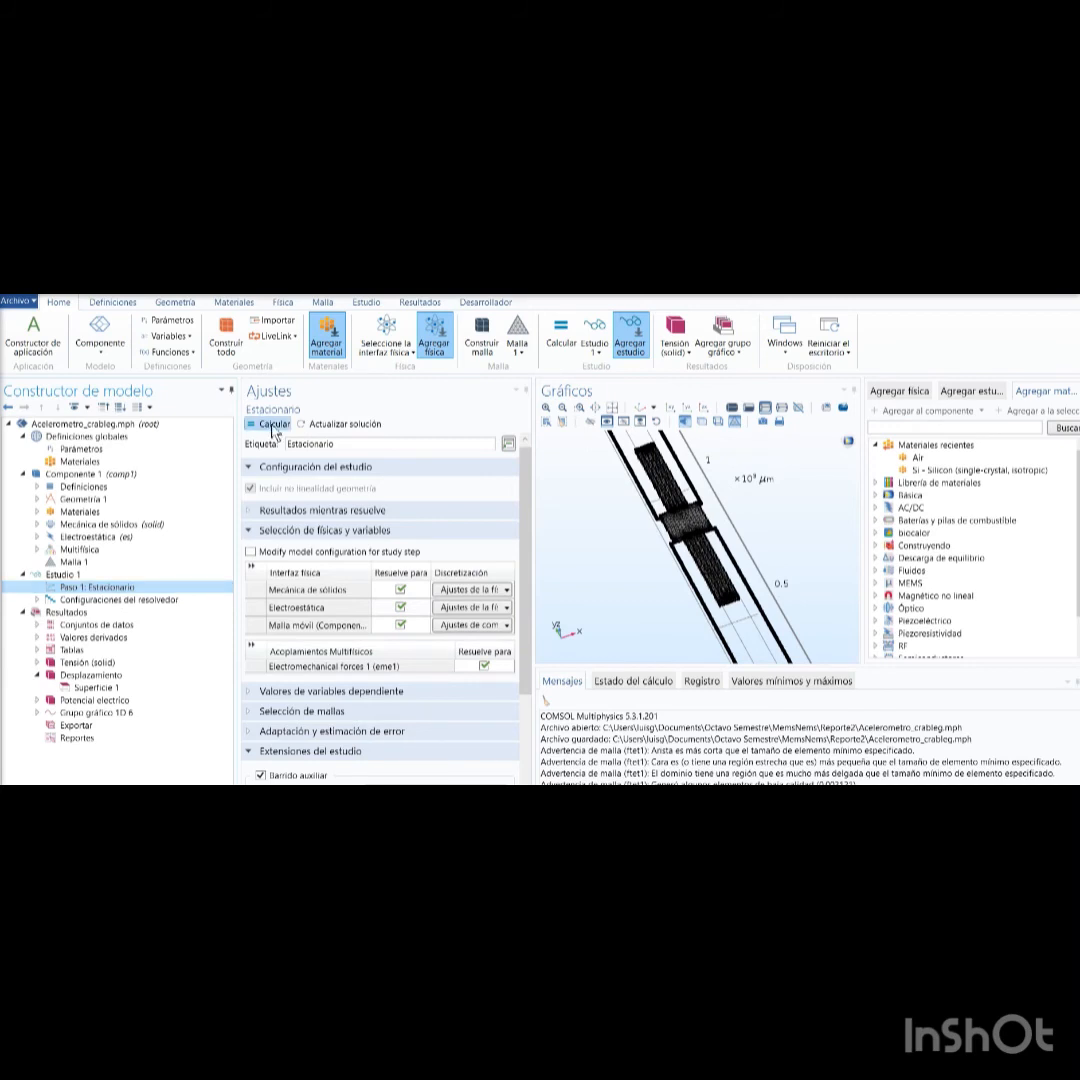
left_click(106, 589)
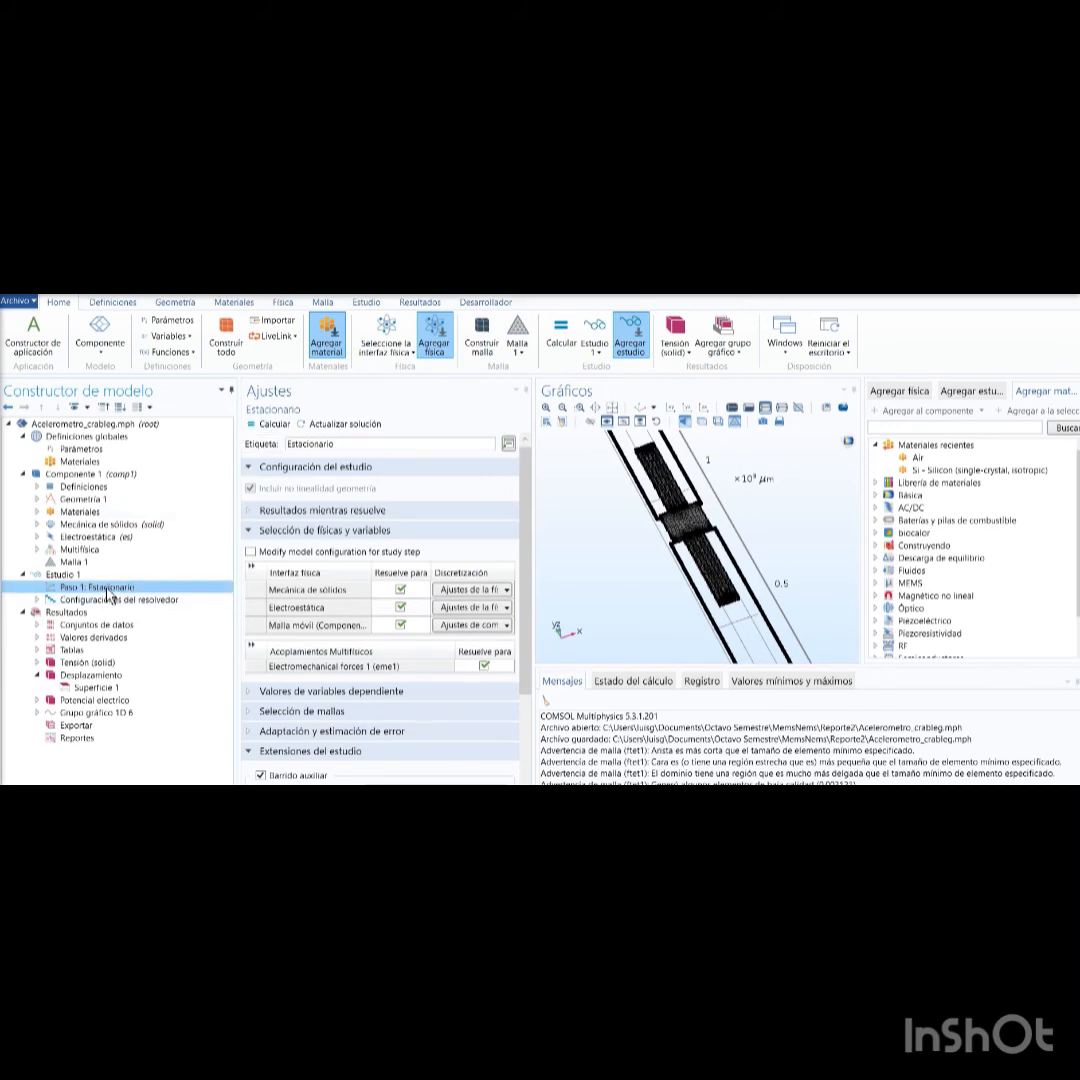
left_click(273, 425)
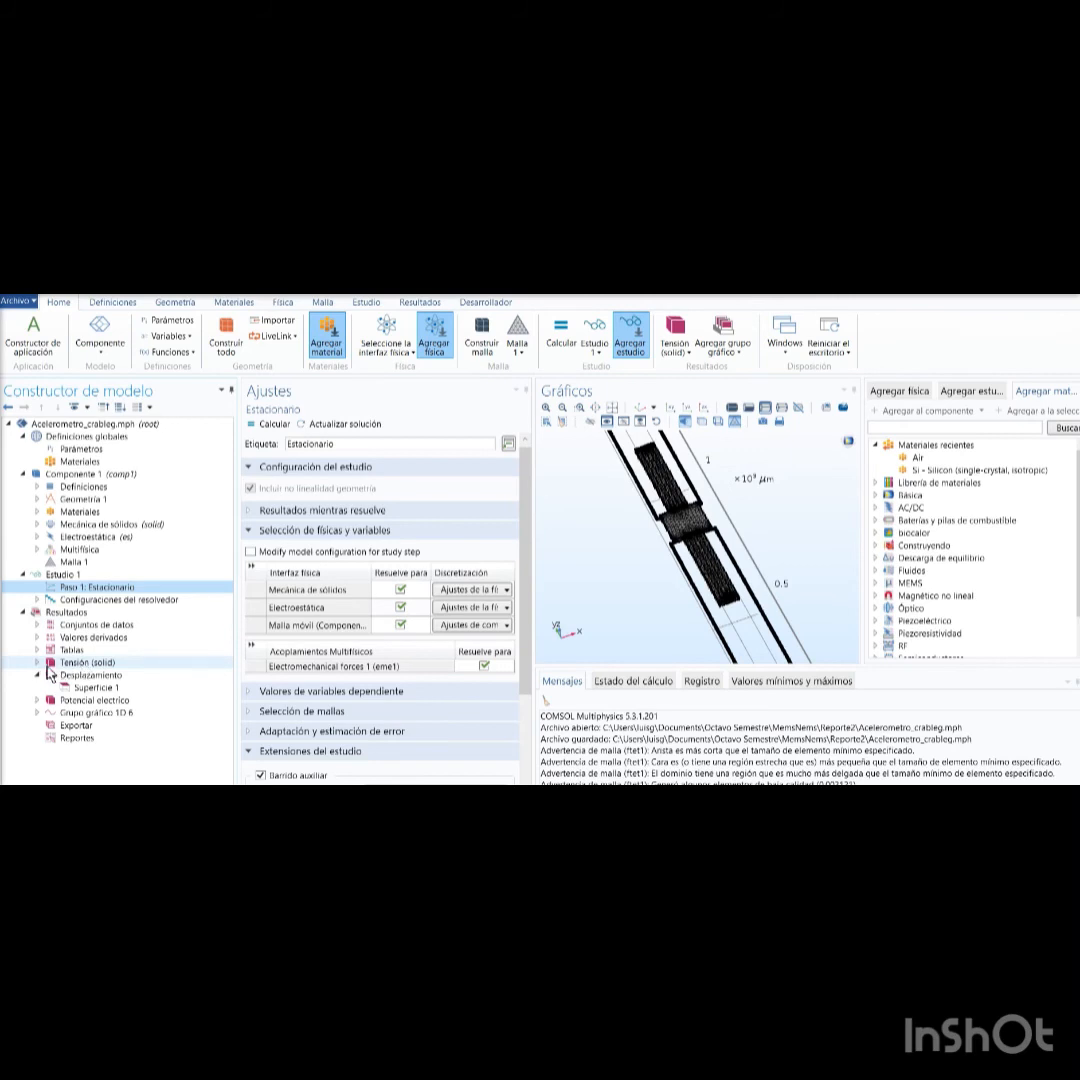
Step: Examine the von Mises stress plot Tensión (solid) in the XY view, close up on the upper support beams
left_click(52, 665)
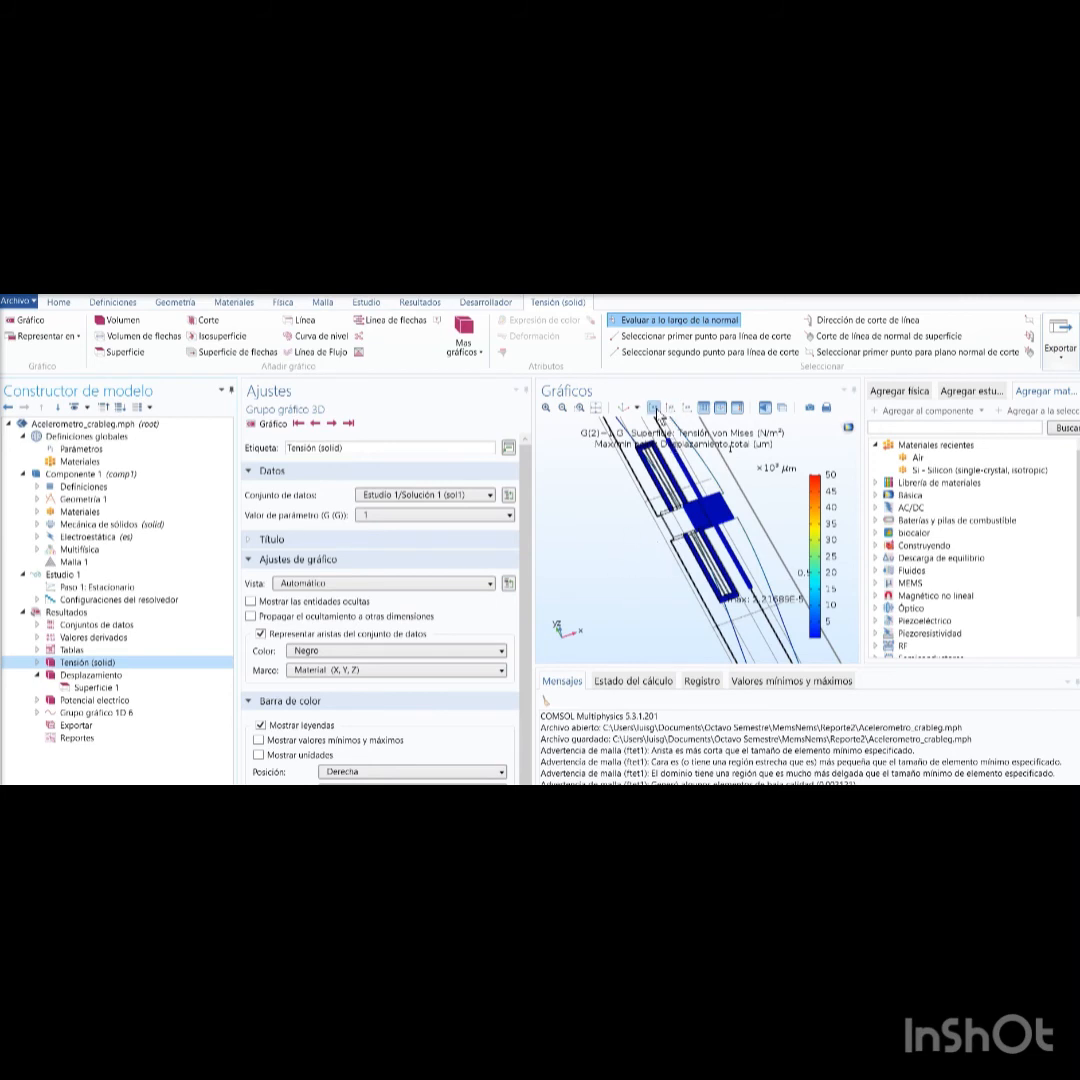
left_click(654, 409)
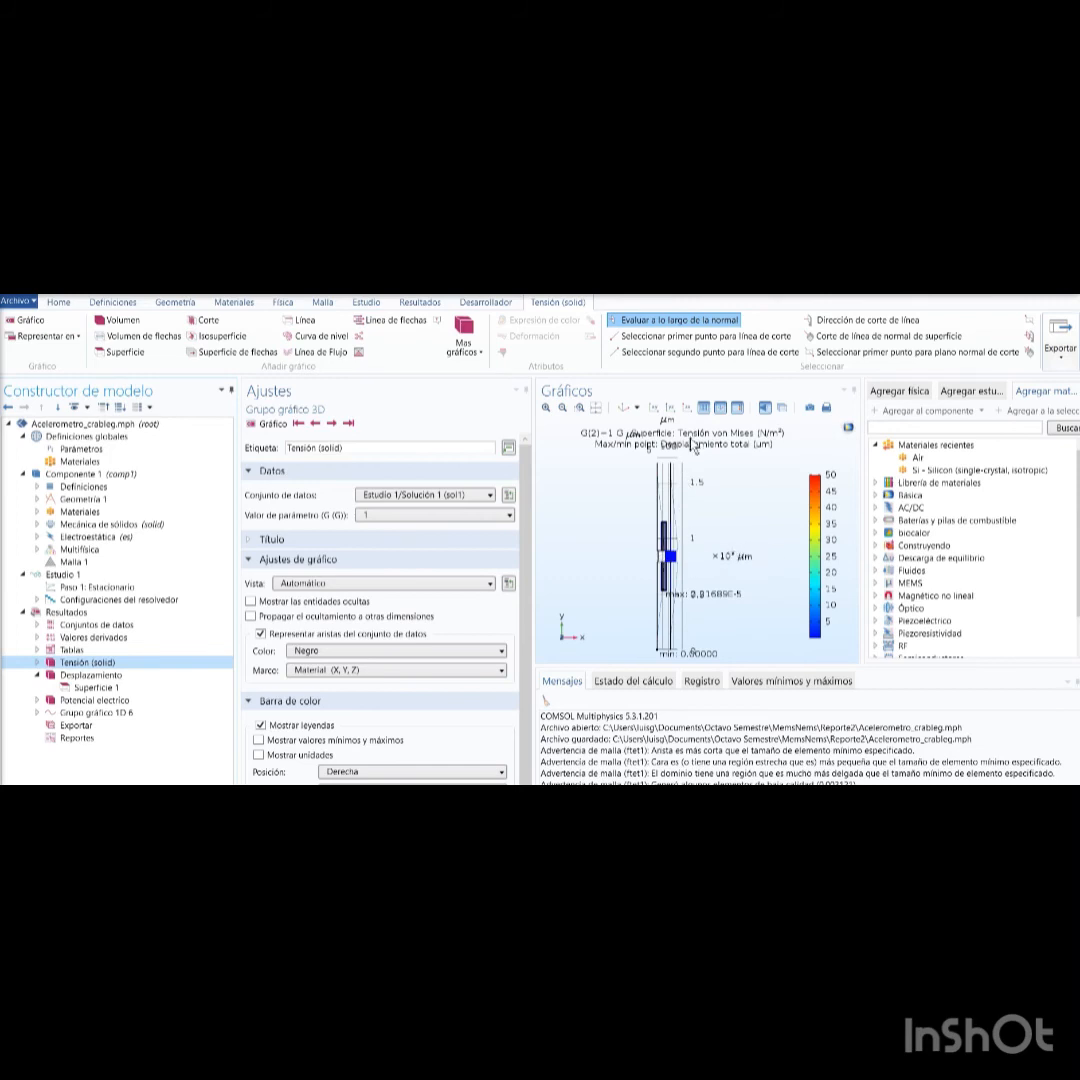
left_click(579, 408)
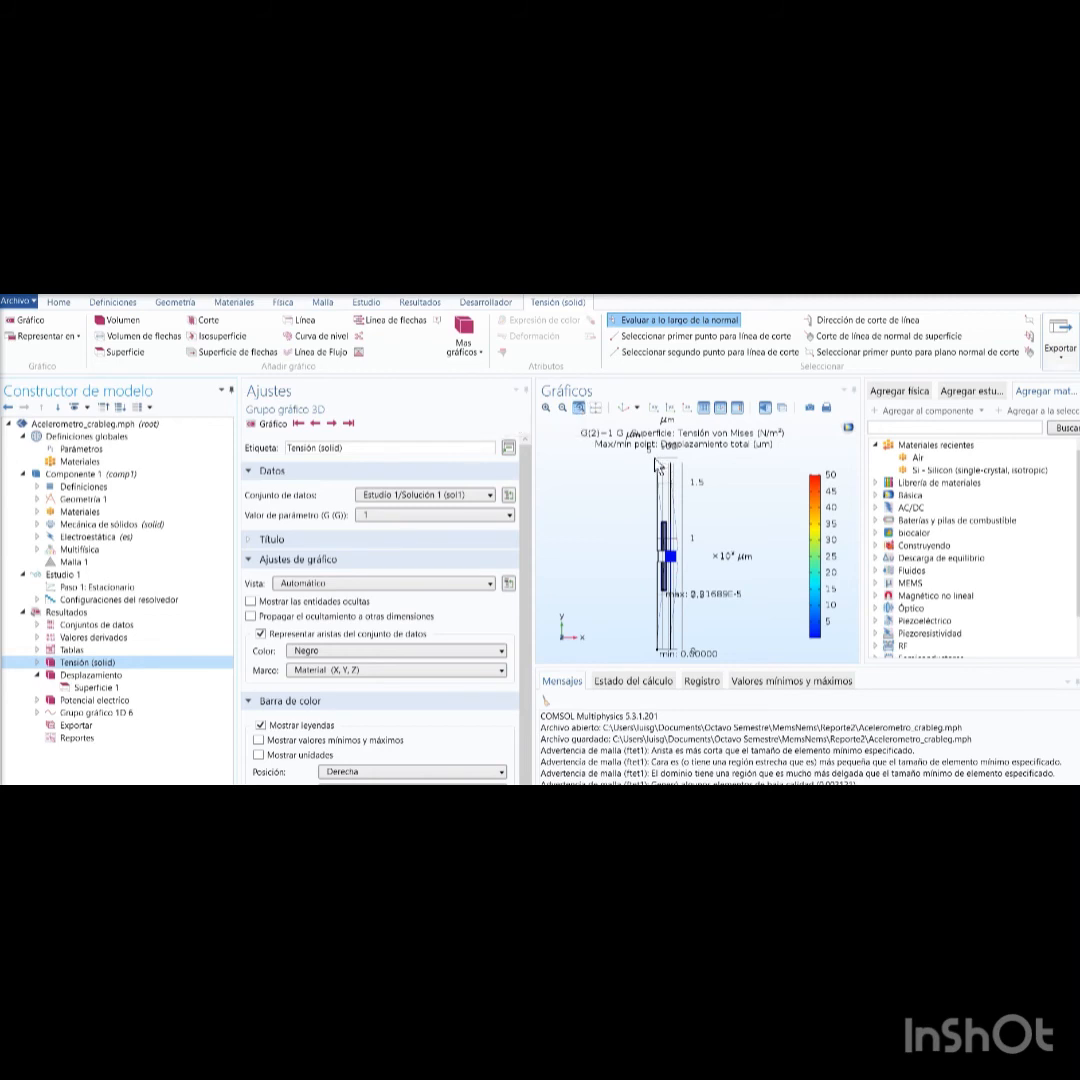
left_click_drag(670, 465, 688, 571)
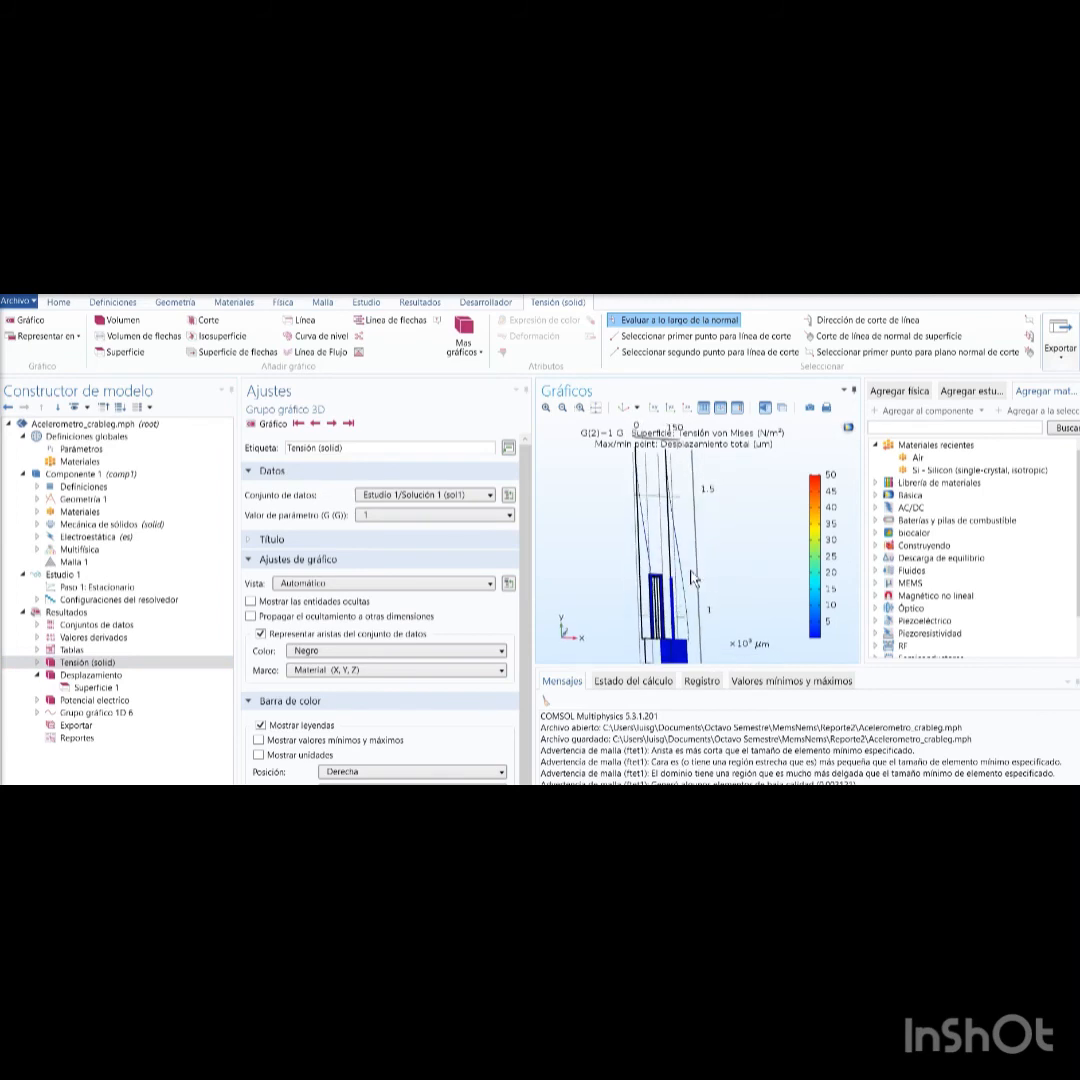
left_click(578, 407)
left_click_drag(655, 455, 683, 541)
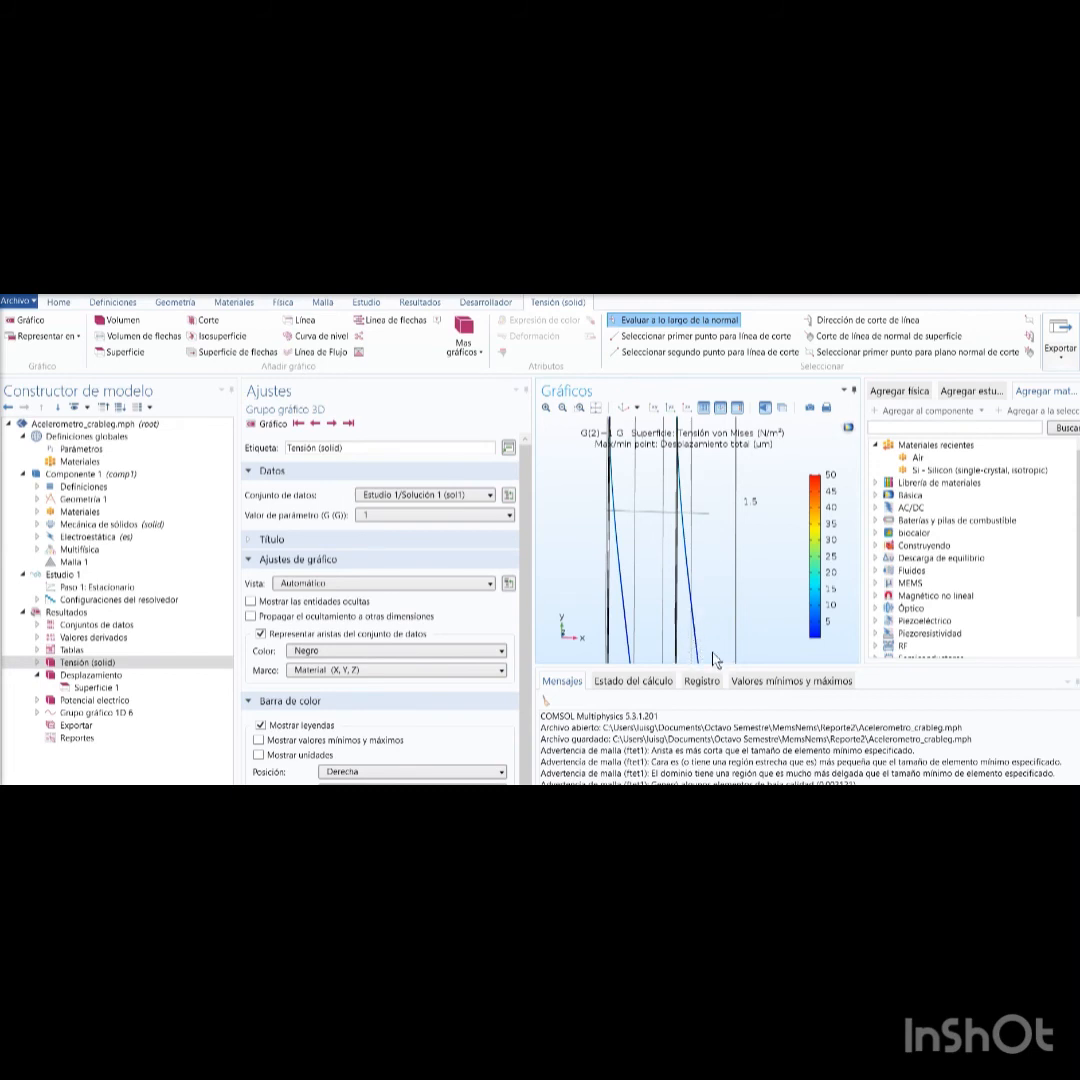
Step: Inspect the stress and deformation of the central mass and crab legs in Tensión (solid) from several angles
left_click(596, 409)
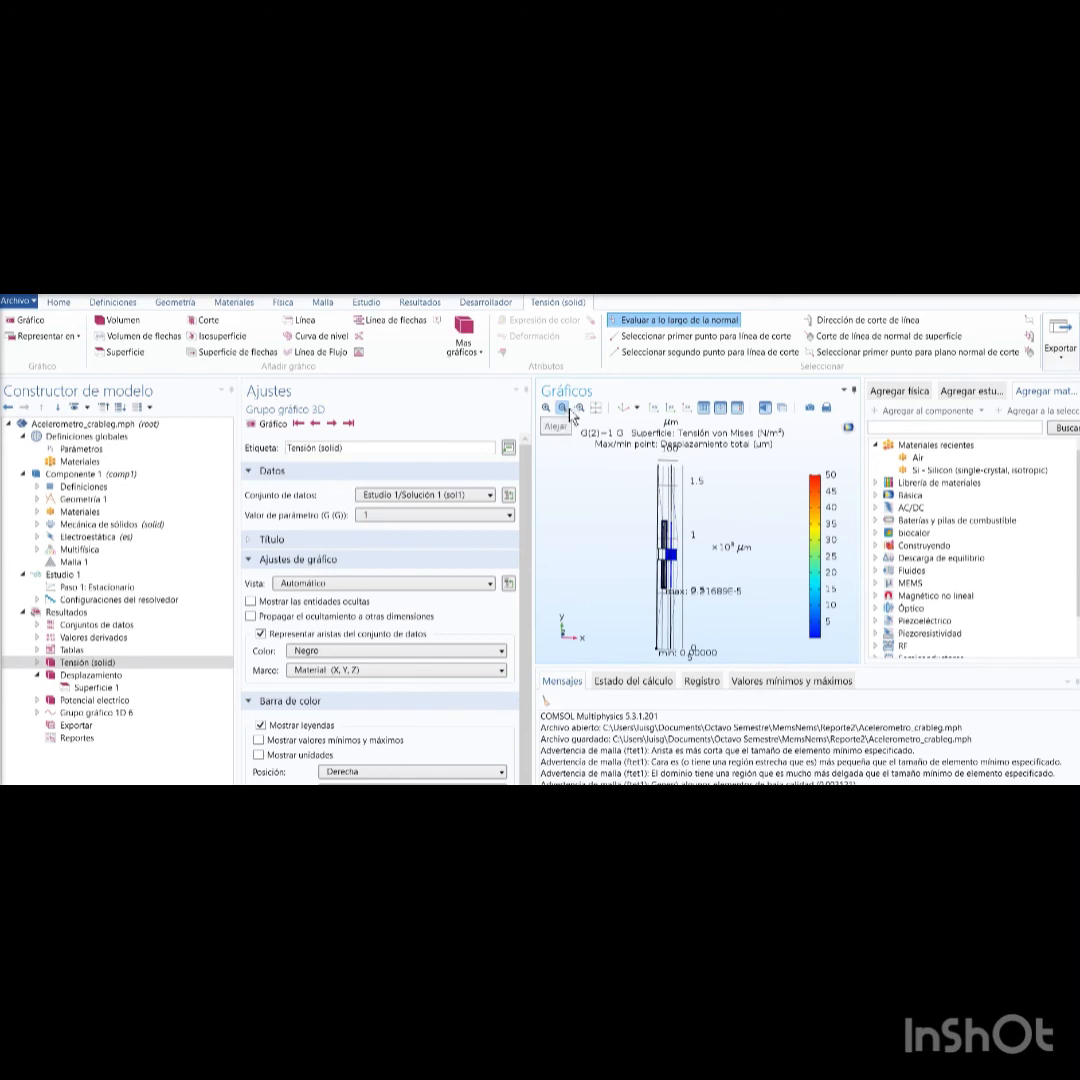
left_click(579, 408)
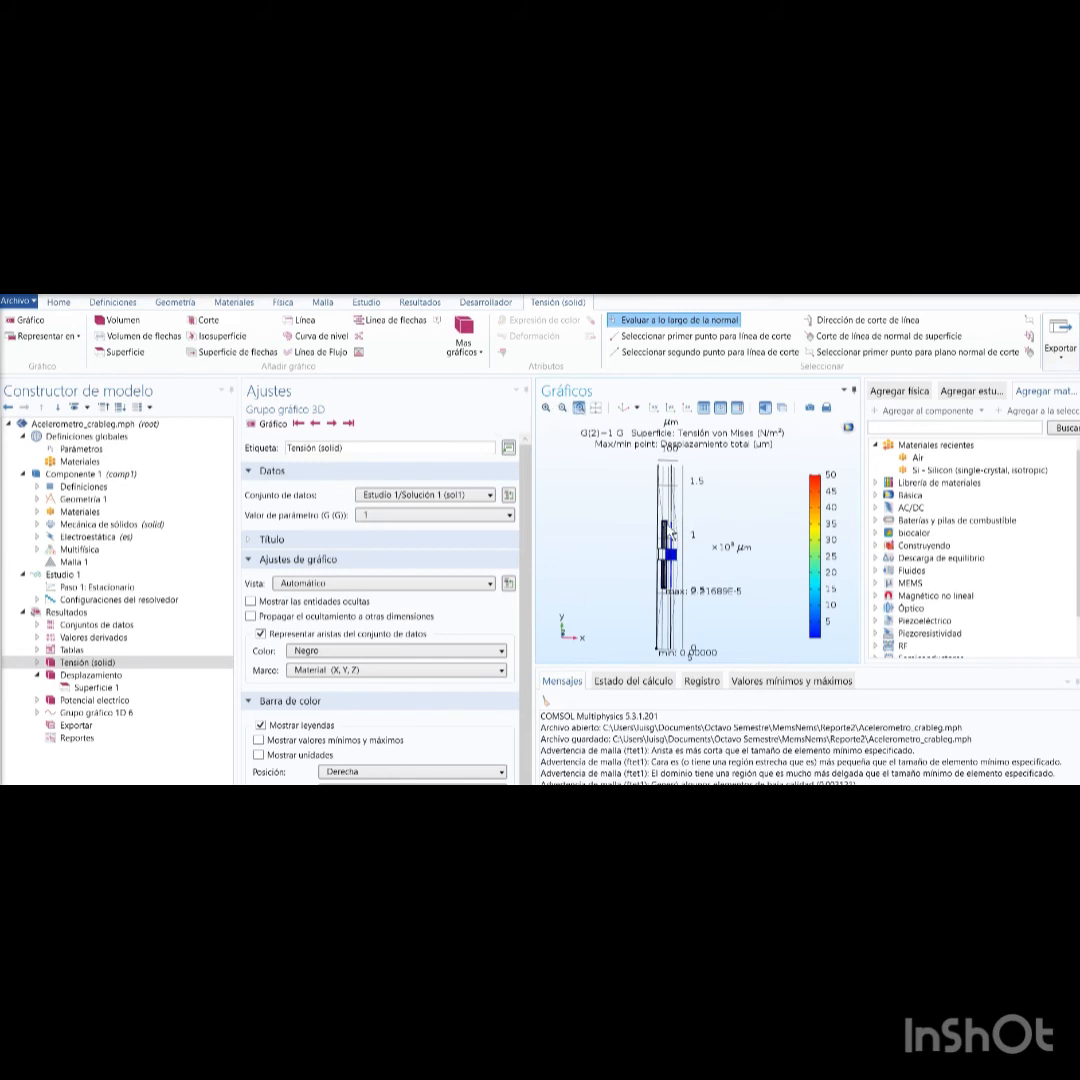
left_click_drag(667, 525, 677, 564)
left_click(580, 408)
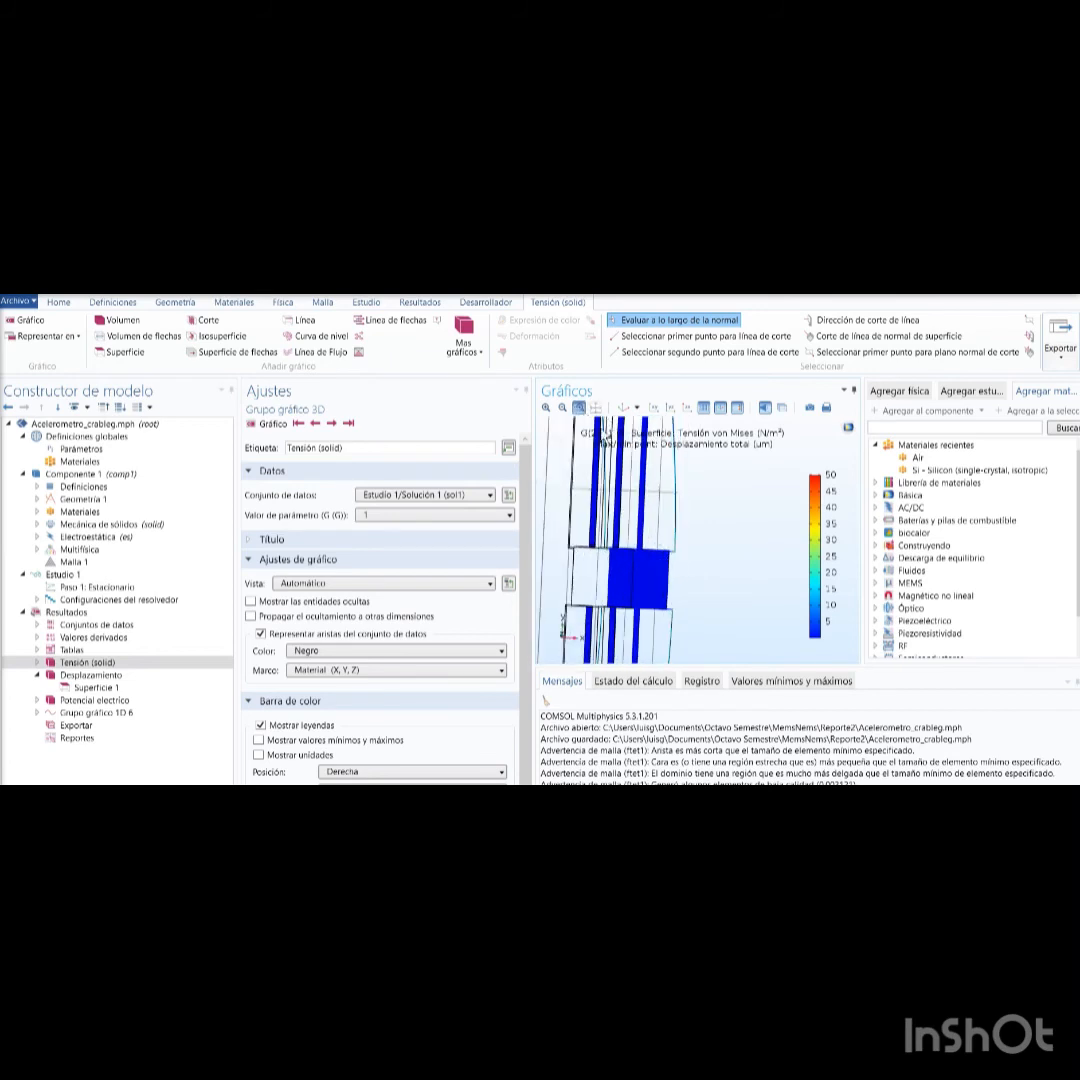
left_click_drag(655, 492, 740, 497)
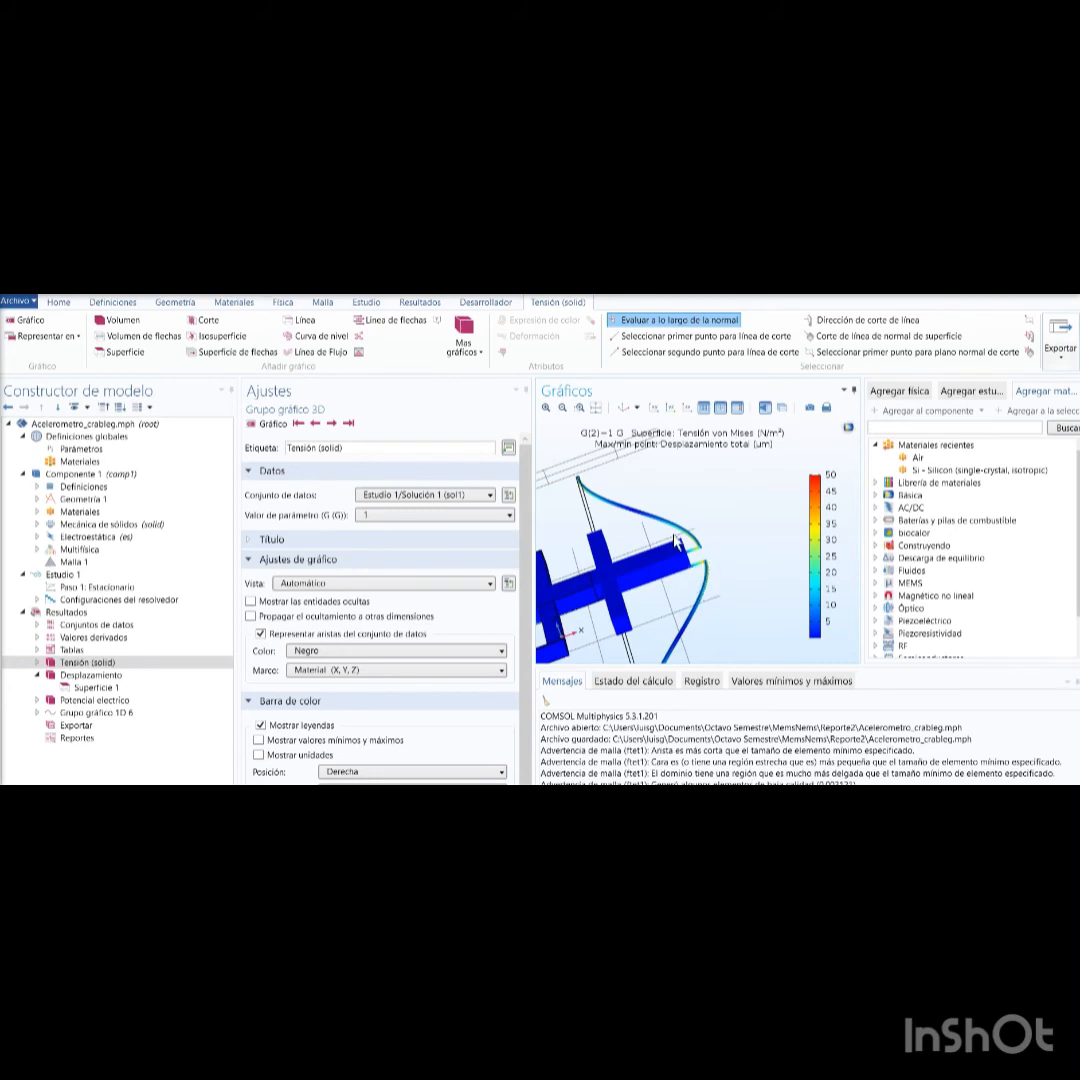
left_click(597, 408)
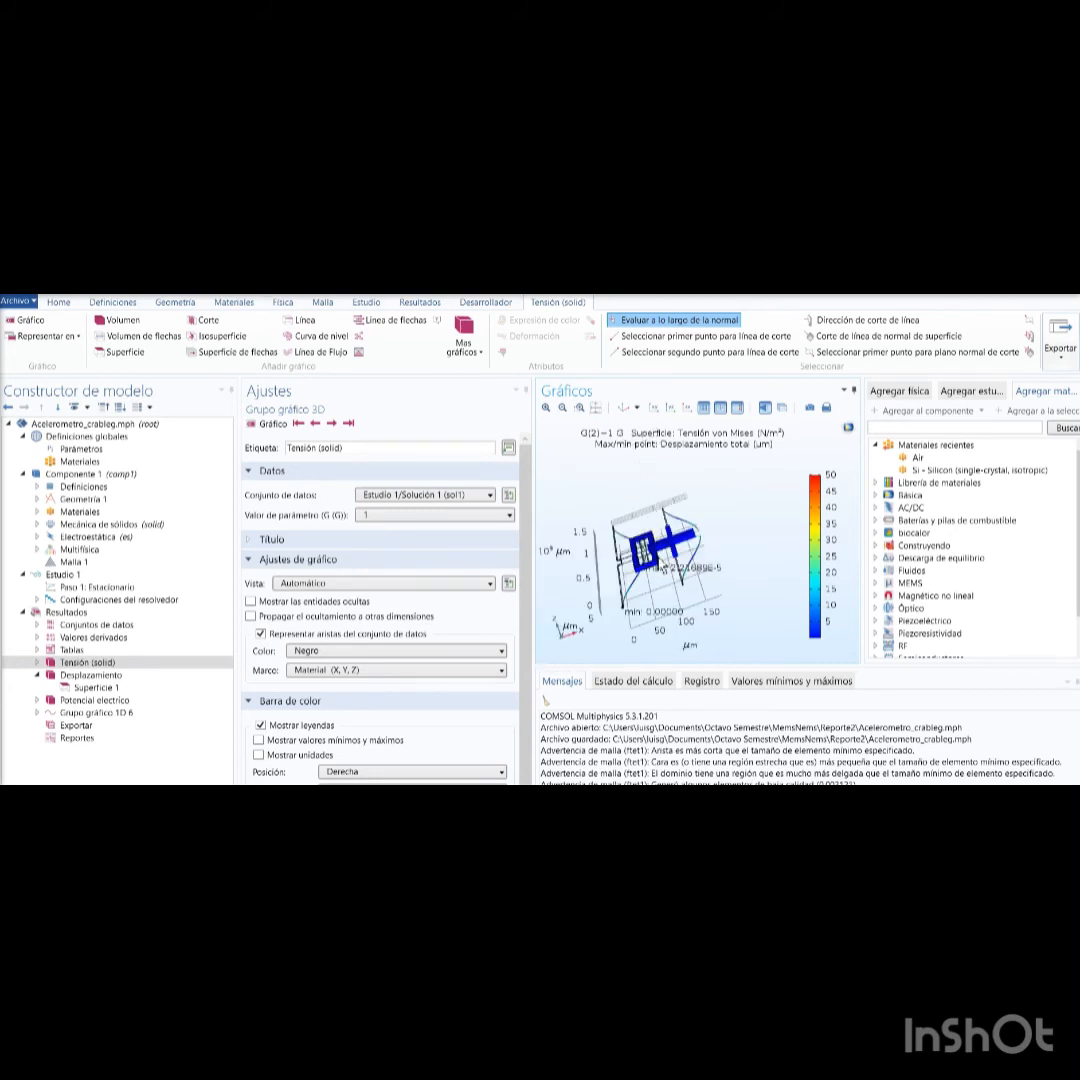
mouse_move(668, 566)
left_mouse_down()
mouse_move(669, 577)
mouse_move(683, 548)
left_mouse_up()
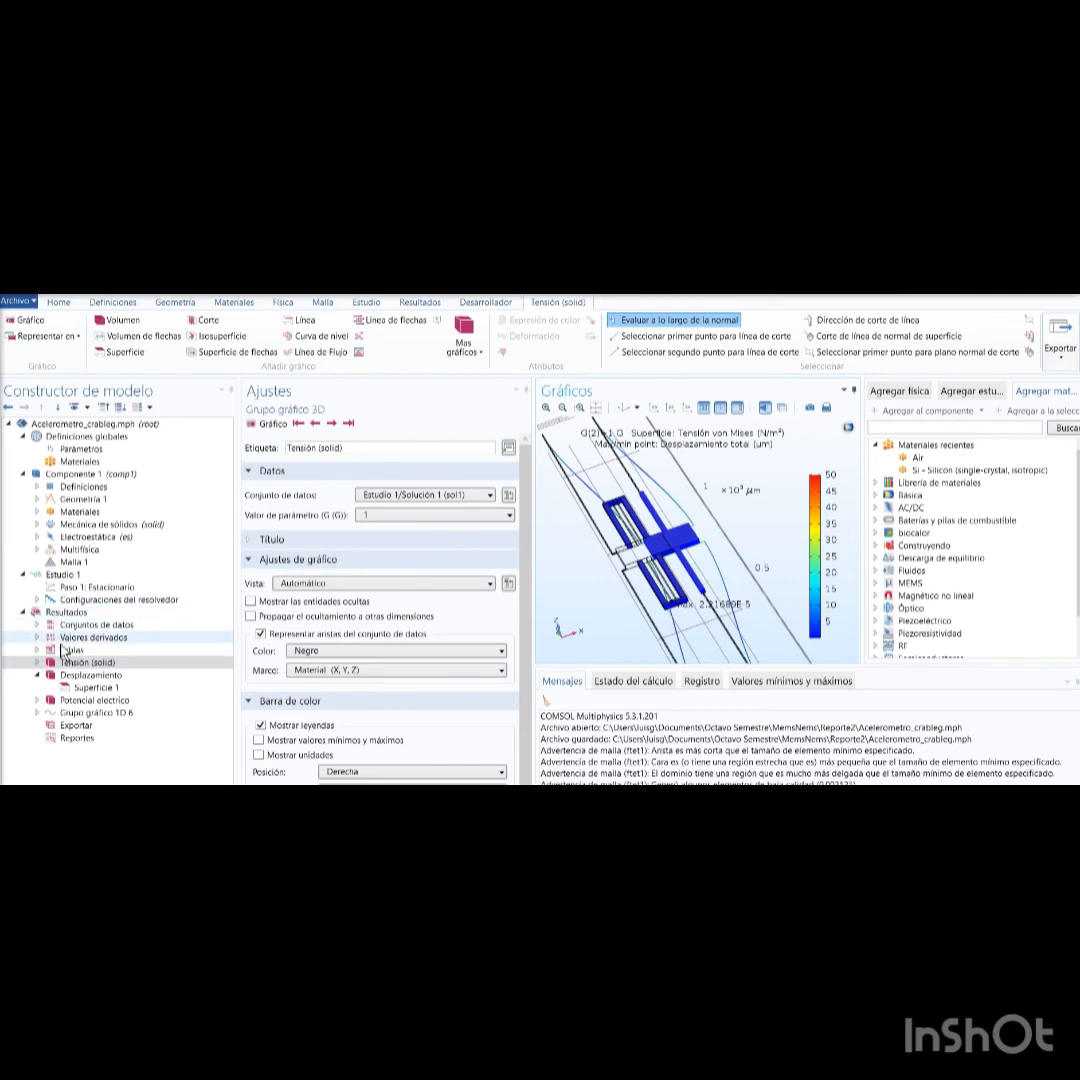
Step: Check which plot group types can be added under Resultados
left_click(63, 614)
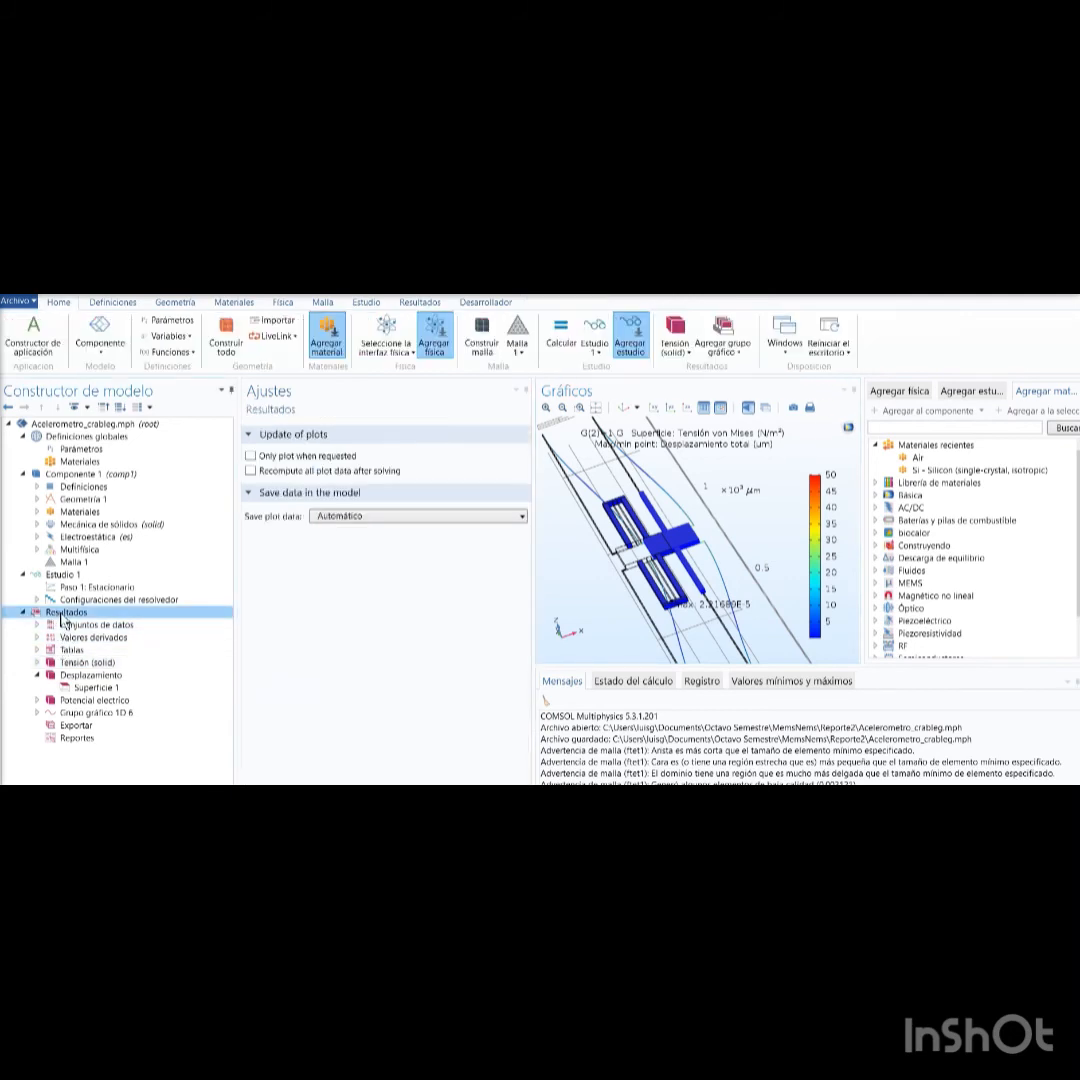
right_click(63, 614)
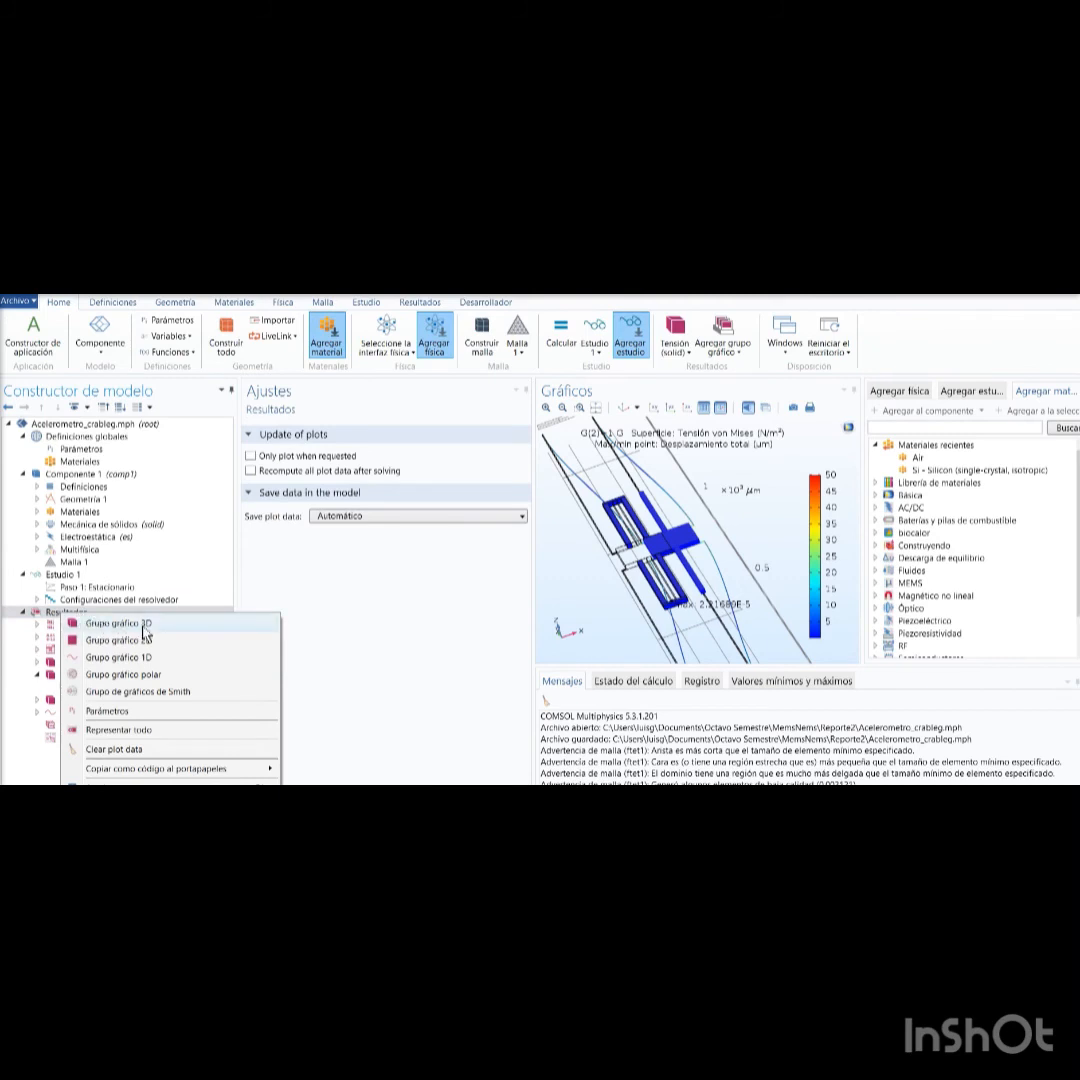
left_click(267, 591)
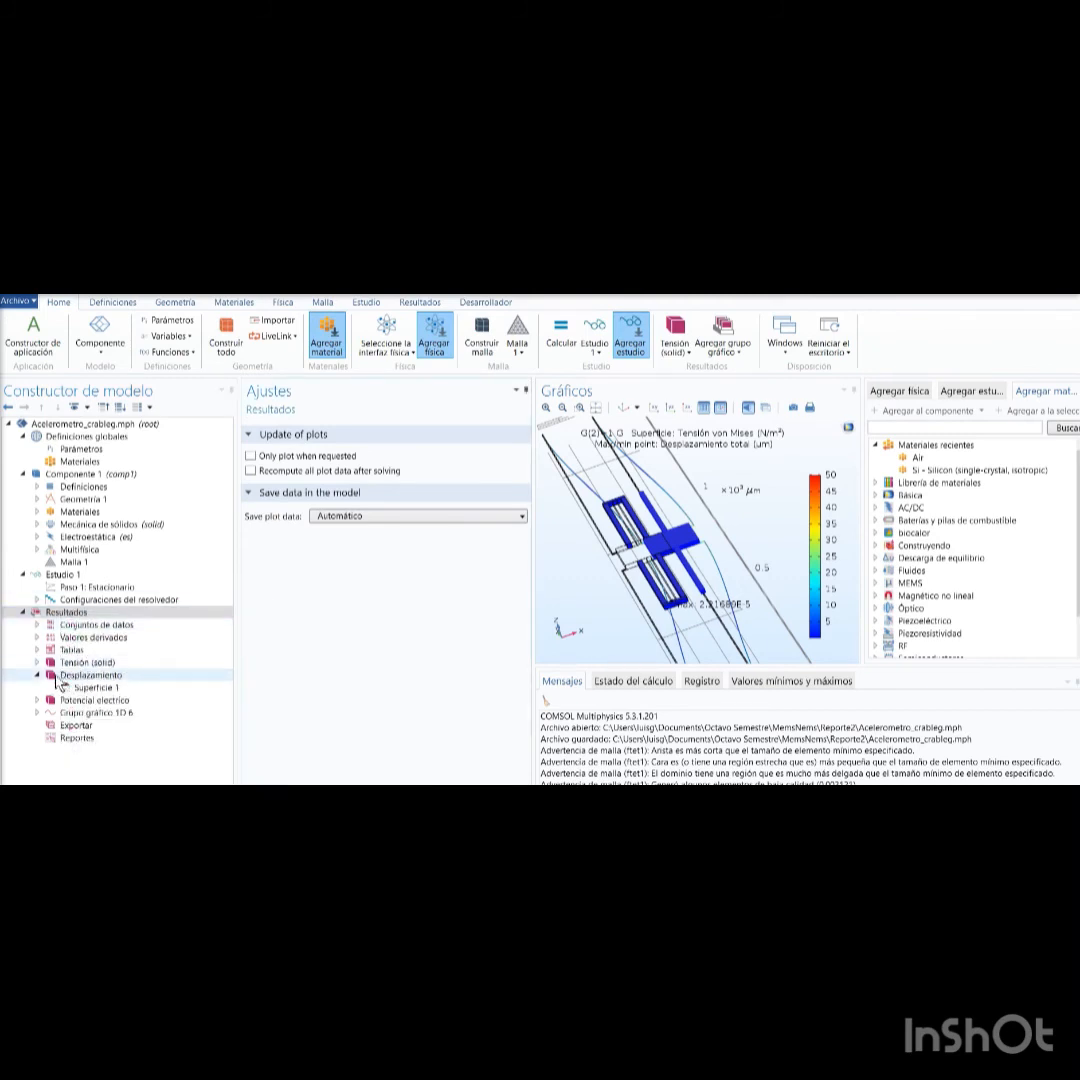
Step: Examine the G parameter values and title settings of the Desplazamiento plot group, and the expression plotted by Superficie 1
left_click(60, 677)
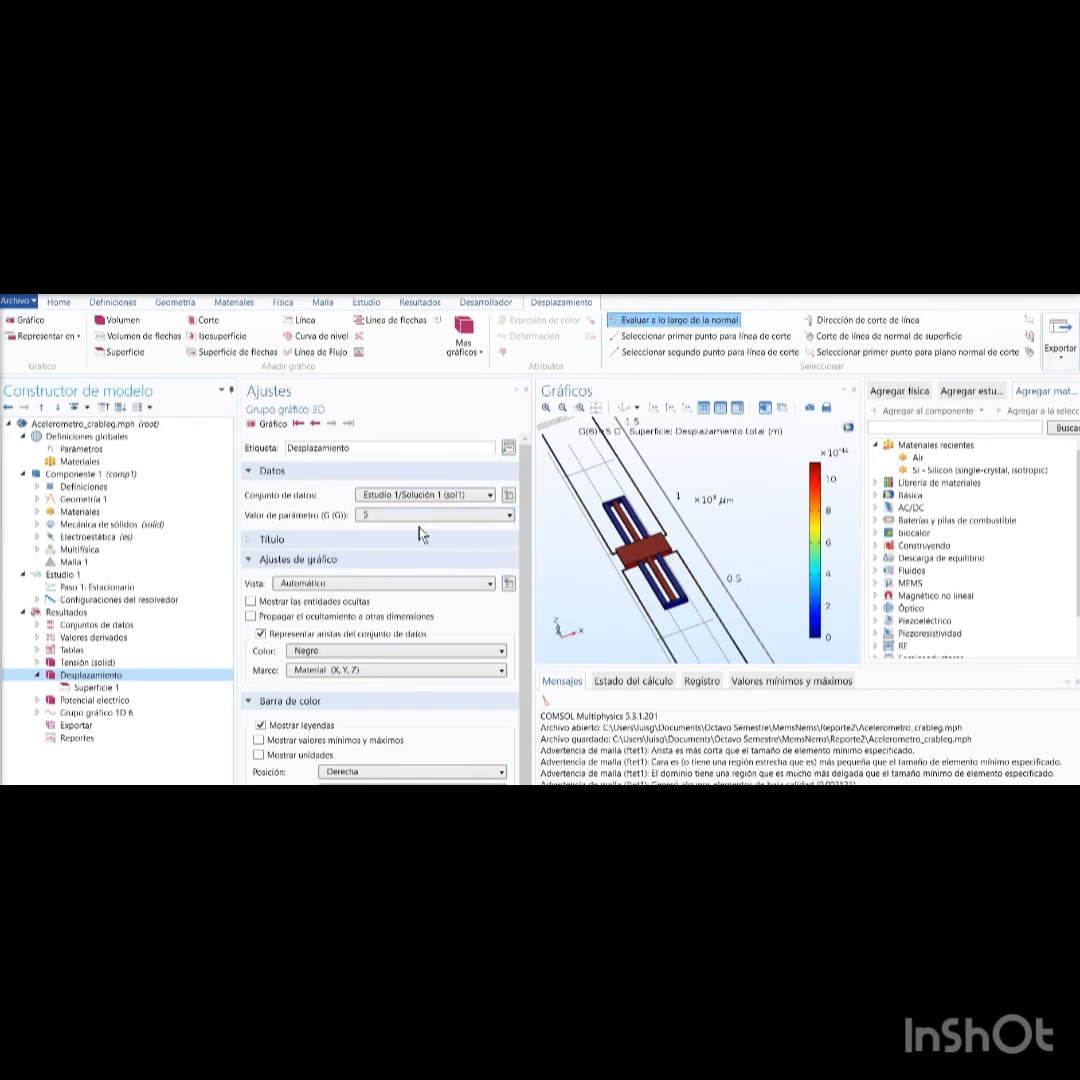
left_click(511, 516)
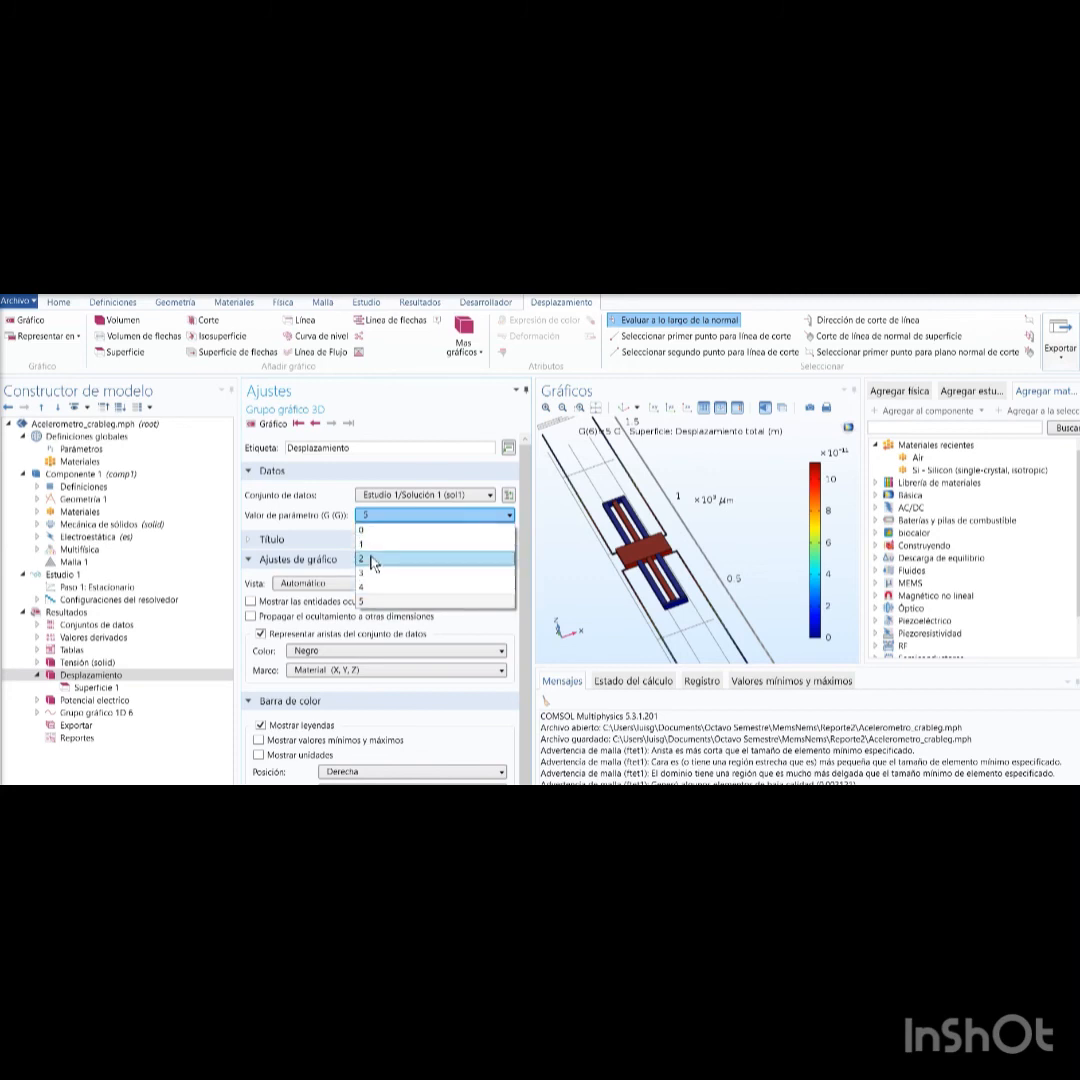
left_click(527, 502)
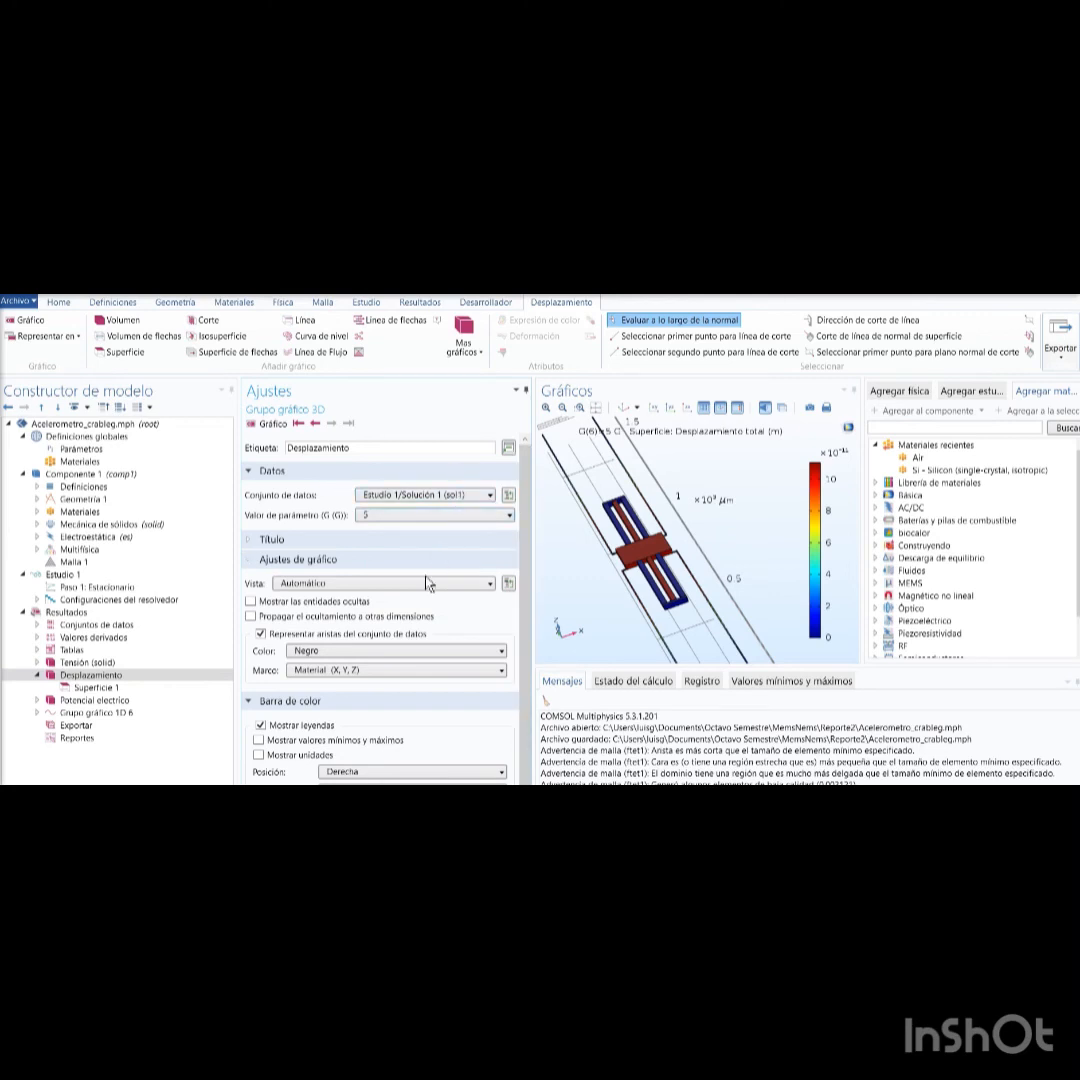
mouse_move(530, 568)
left_mouse_down()
mouse_move(523, 604)
mouse_move(525, 574)
left_mouse_up()
left_click(253, 540)
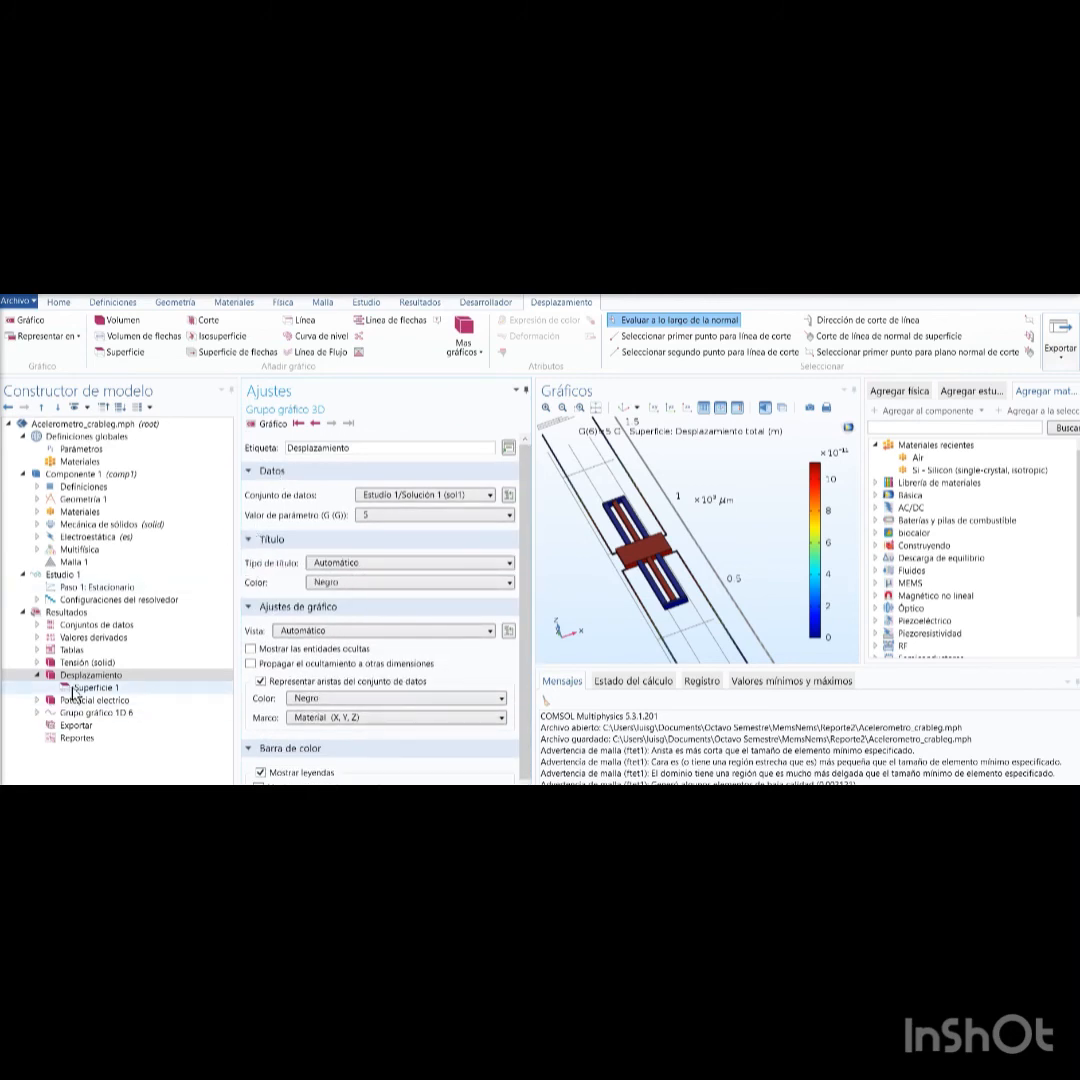
left_click(74, 688)
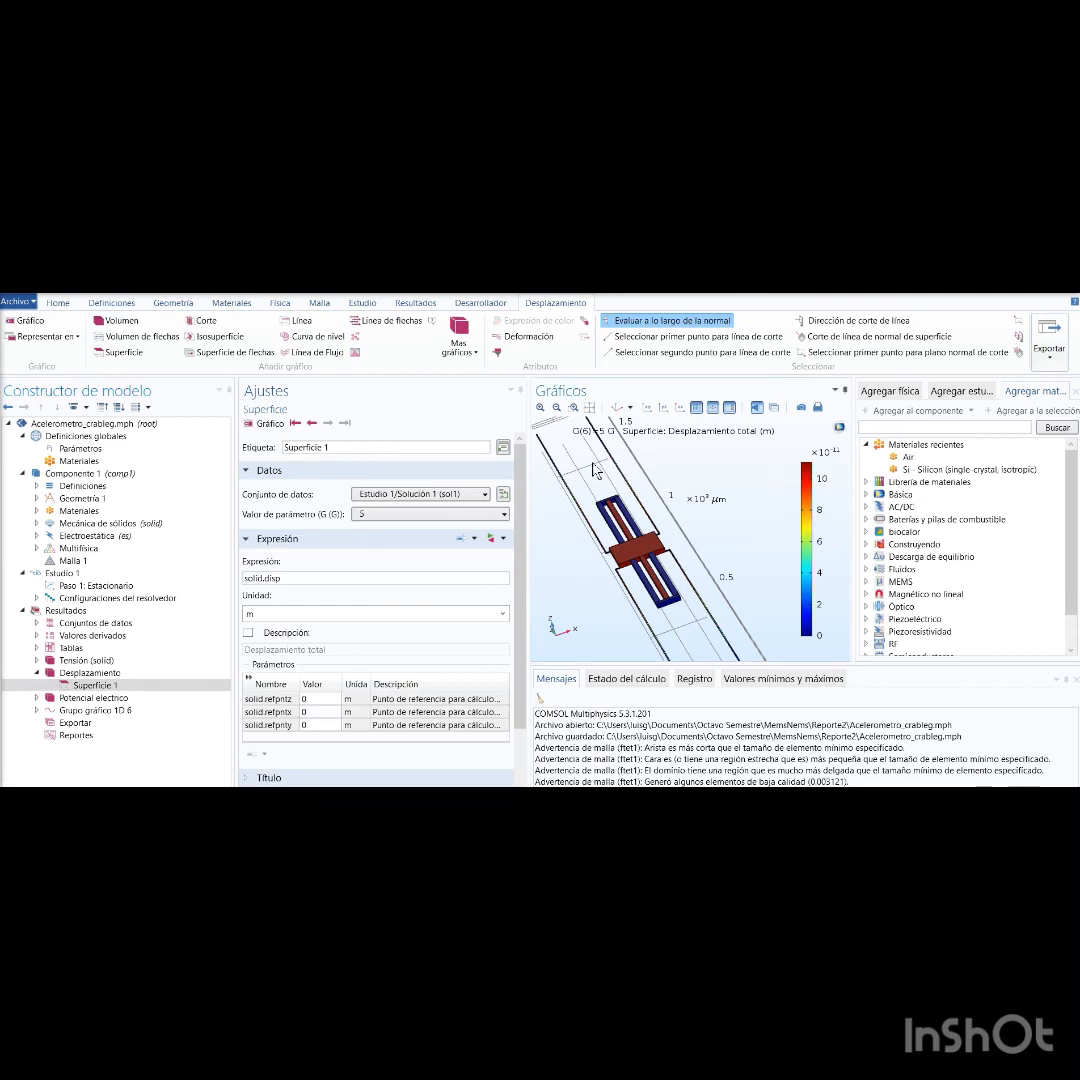
Step: Inspect the total displacement plot of Superficie 1 on the central mass and crab legs from different angles
left_click_drag(597, 456, 598, 453)
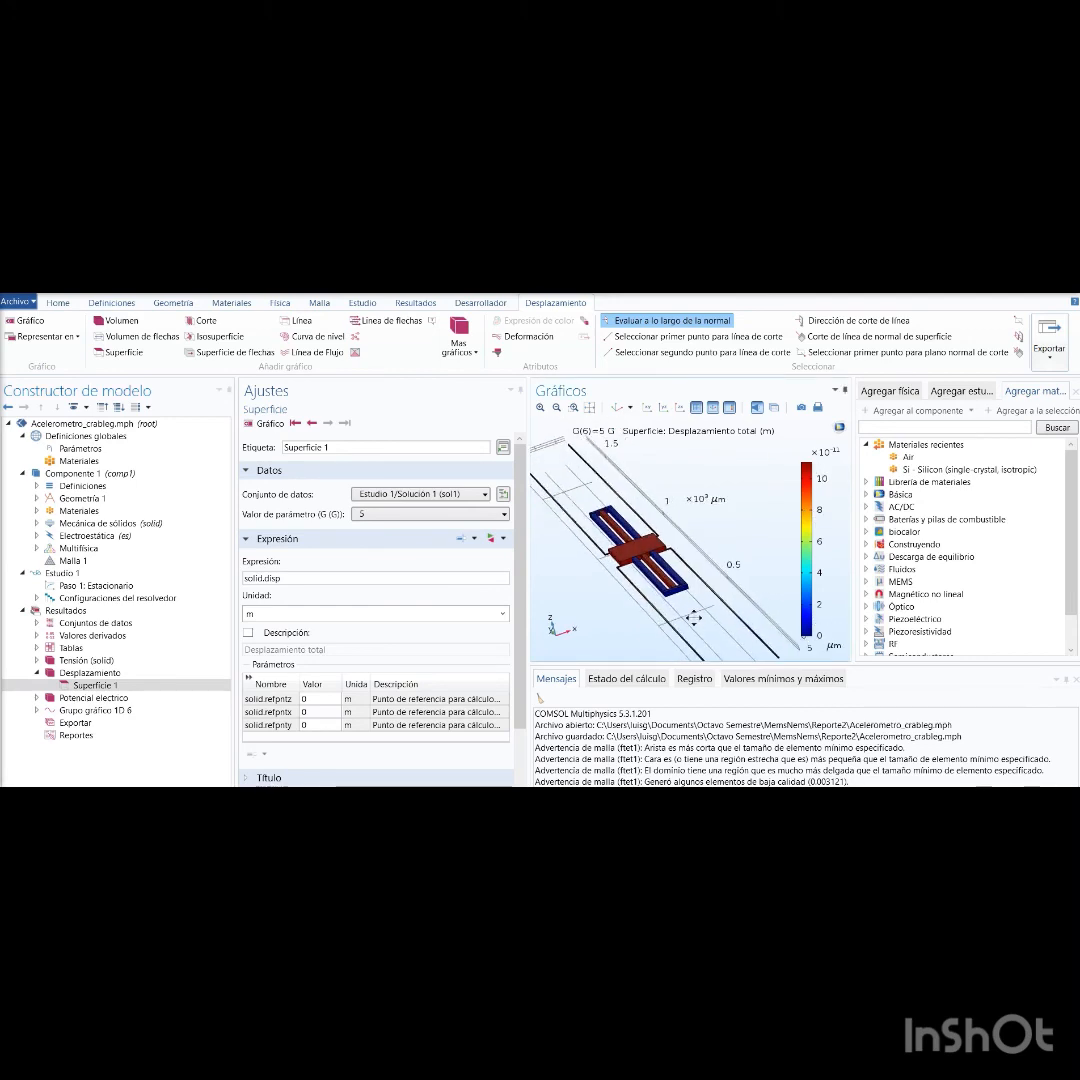
left_click_drag(690, 475, 681, 621)
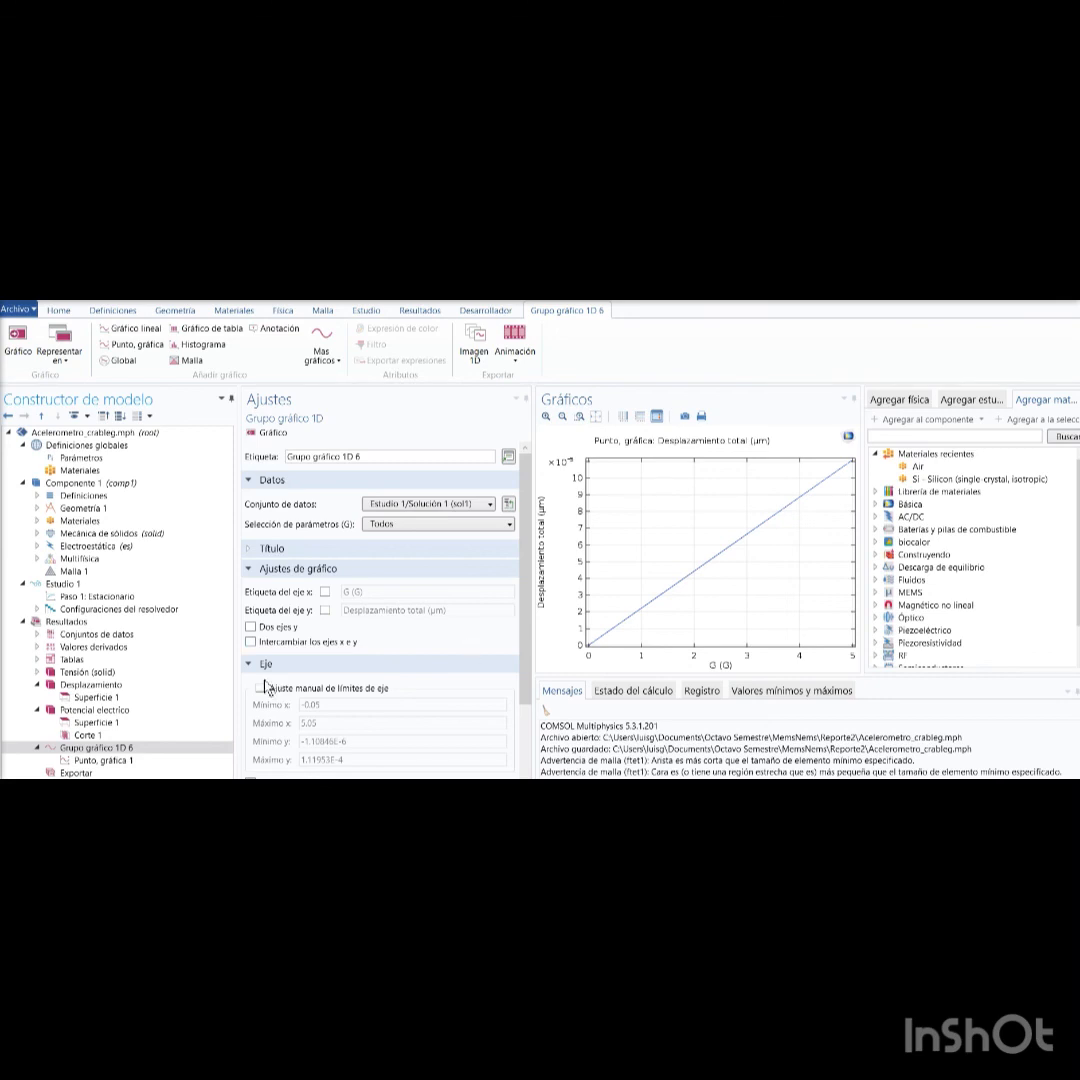
Step: Examine the Grupo gráfico 1D 6 settings and check the 1D plot group option that can be added under Resultados
left_click(69, 749)
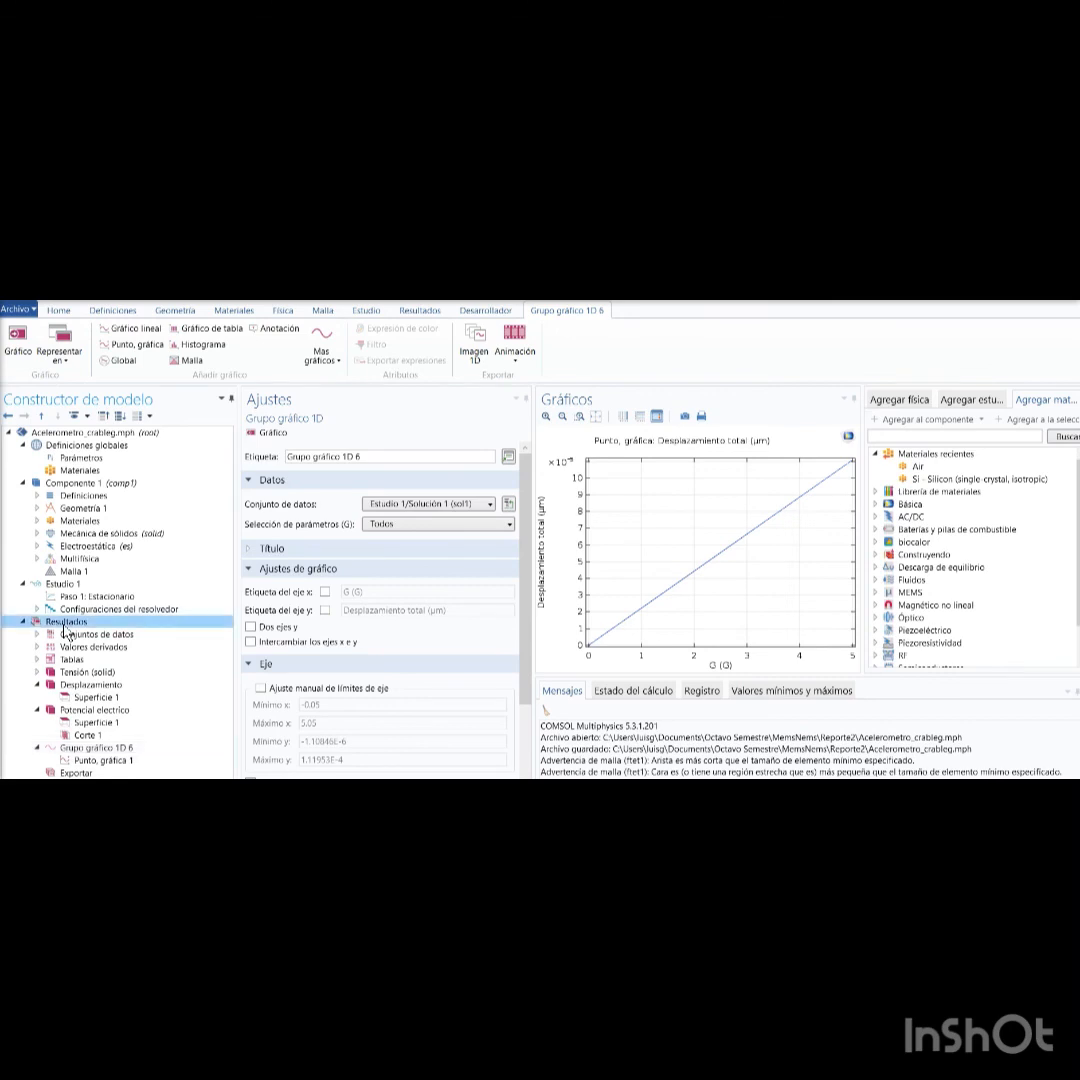
left_click(64, 623)
right_click(65, 624)
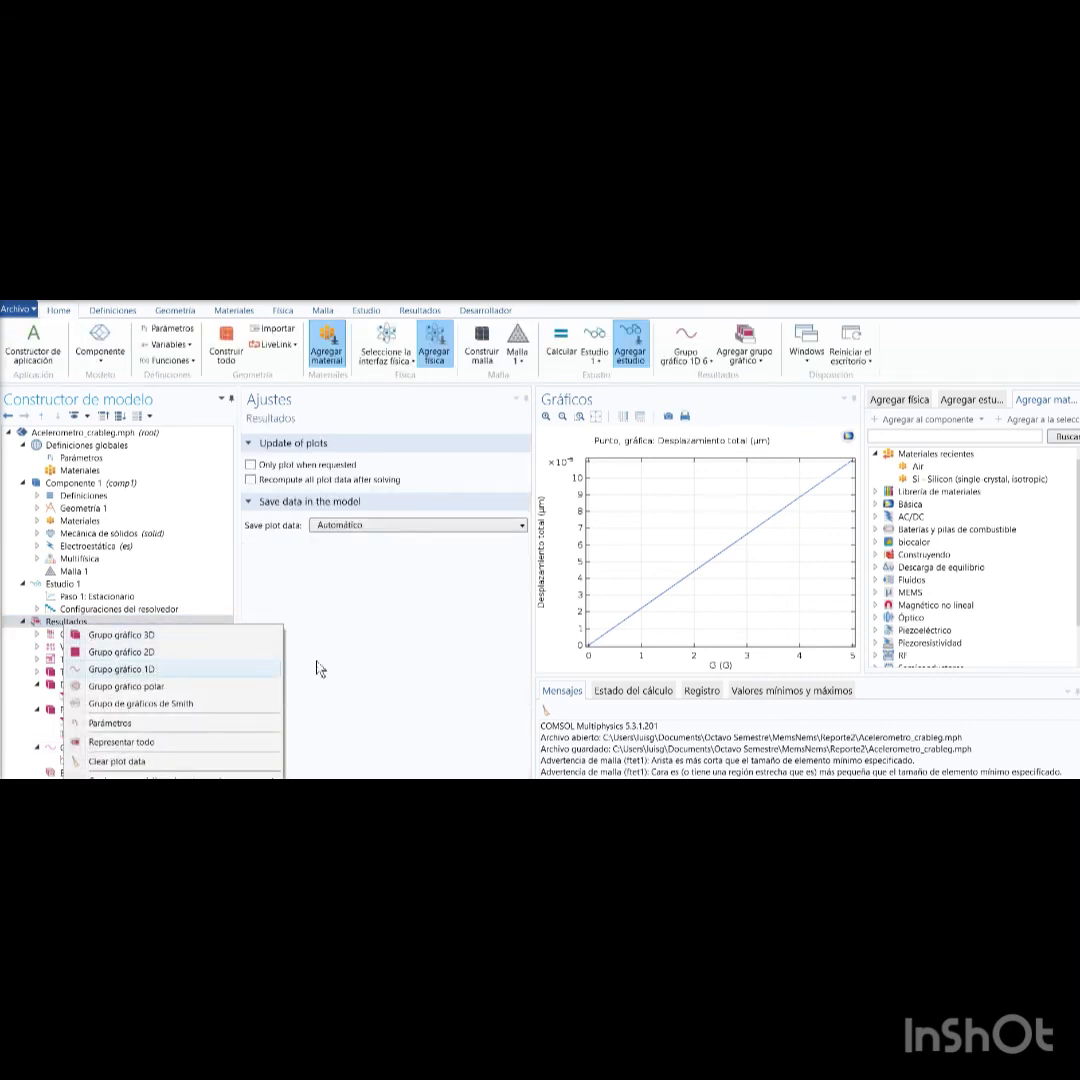
left_click(350, 671)
left_click(82, 750)
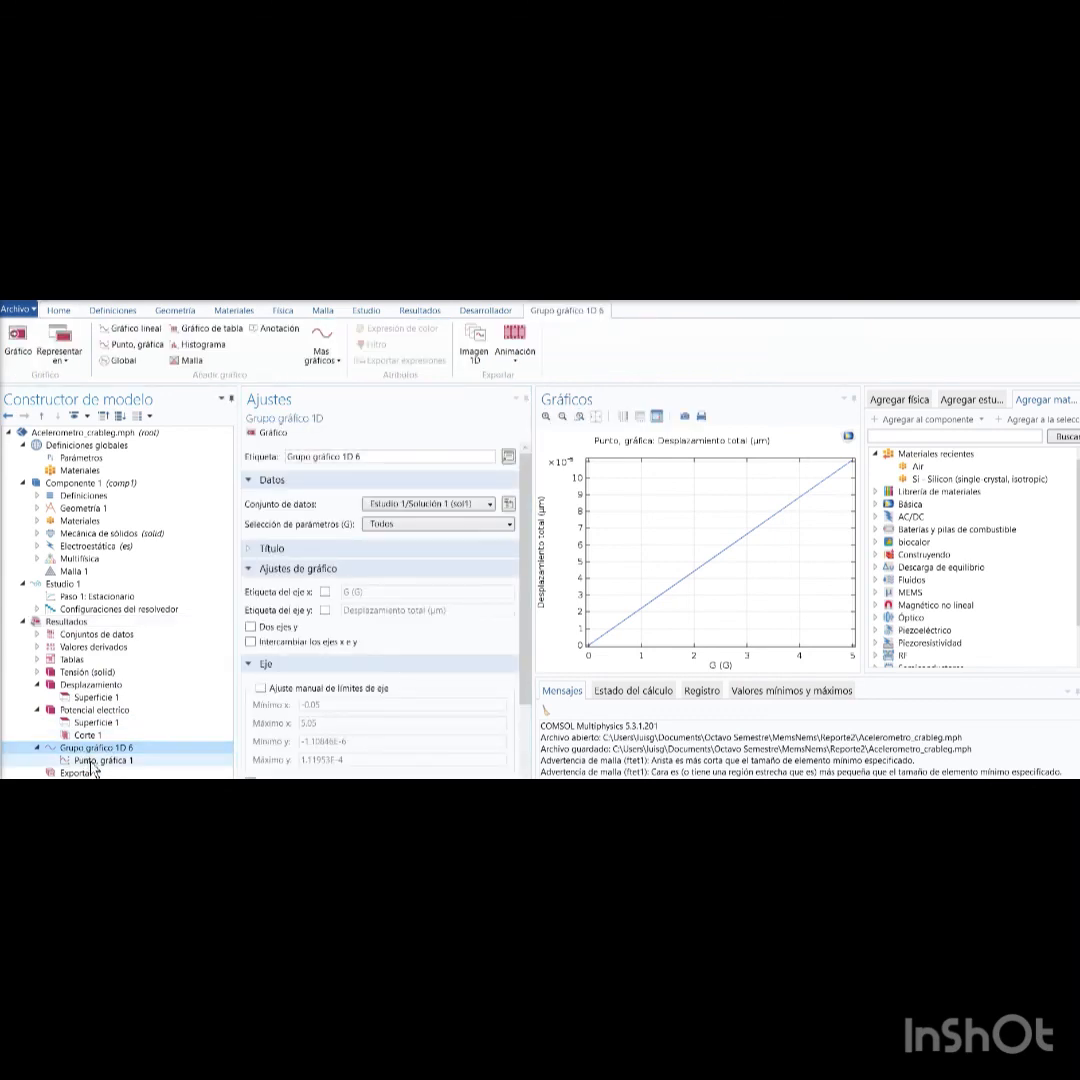
Step: Review the point selection and y-axis expression of Punto, gráfica 1, and inspect the lower end of the central structure in Geometría 1 close up
left_click(92, 761)
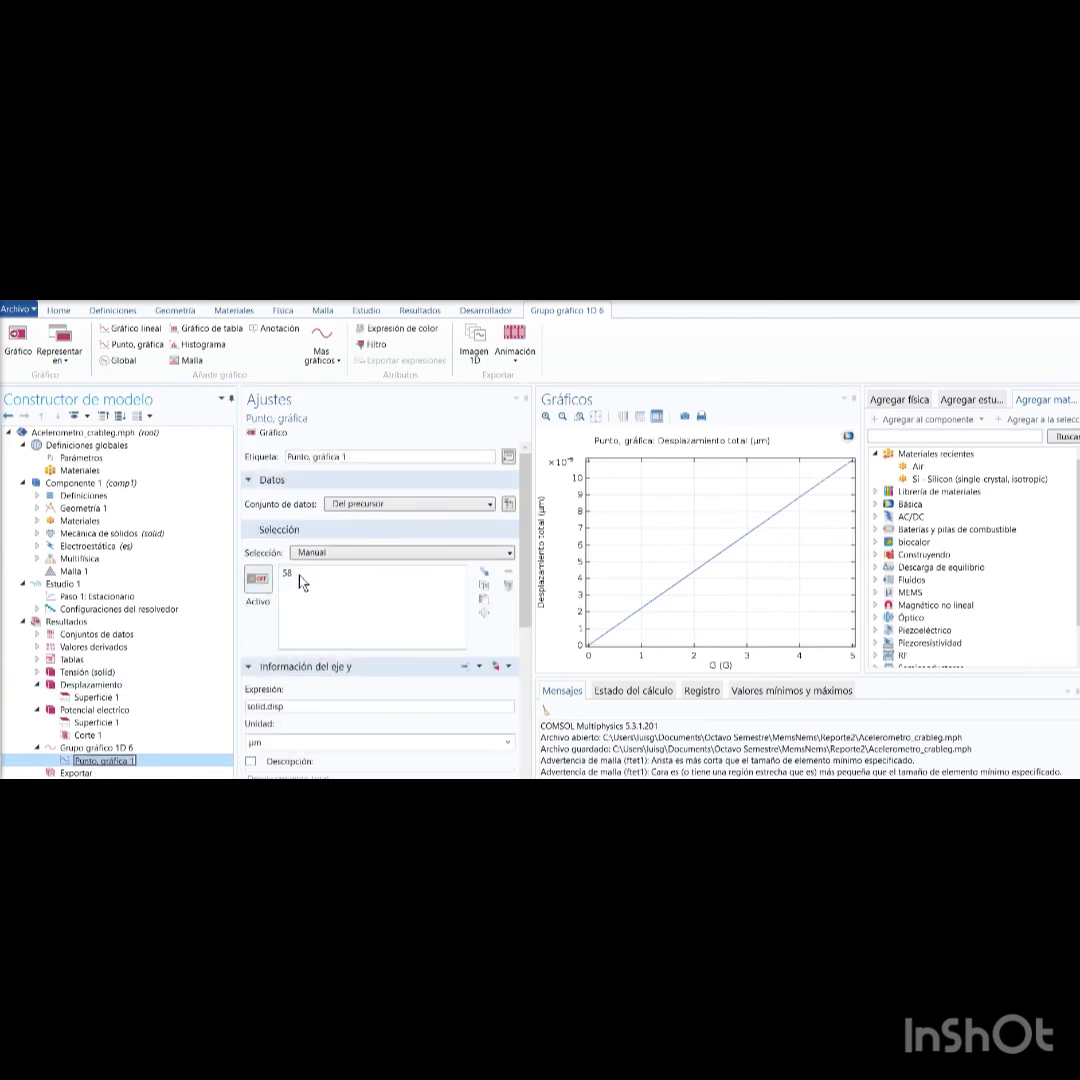
left_click(299, 574)
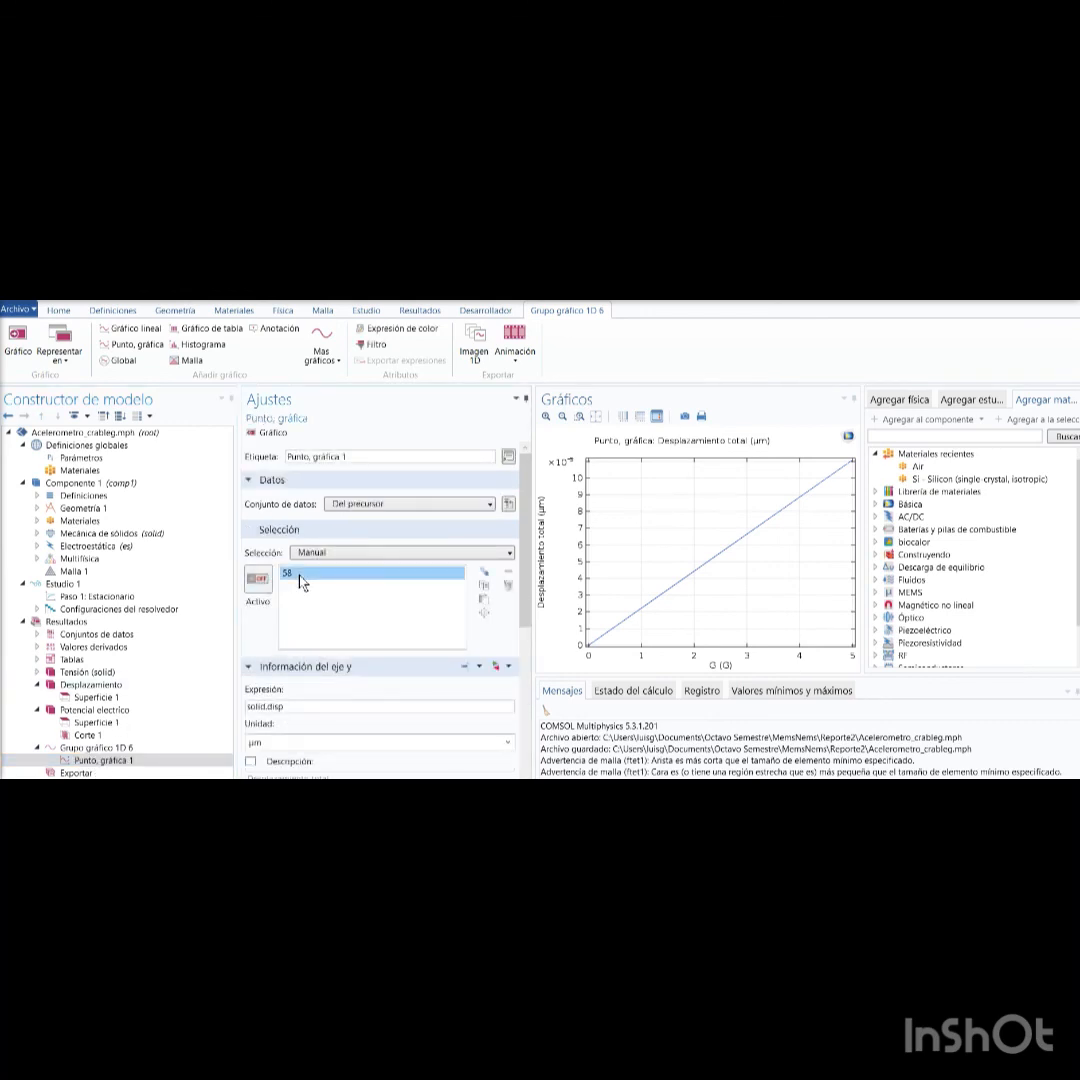
left_click(78, 508)
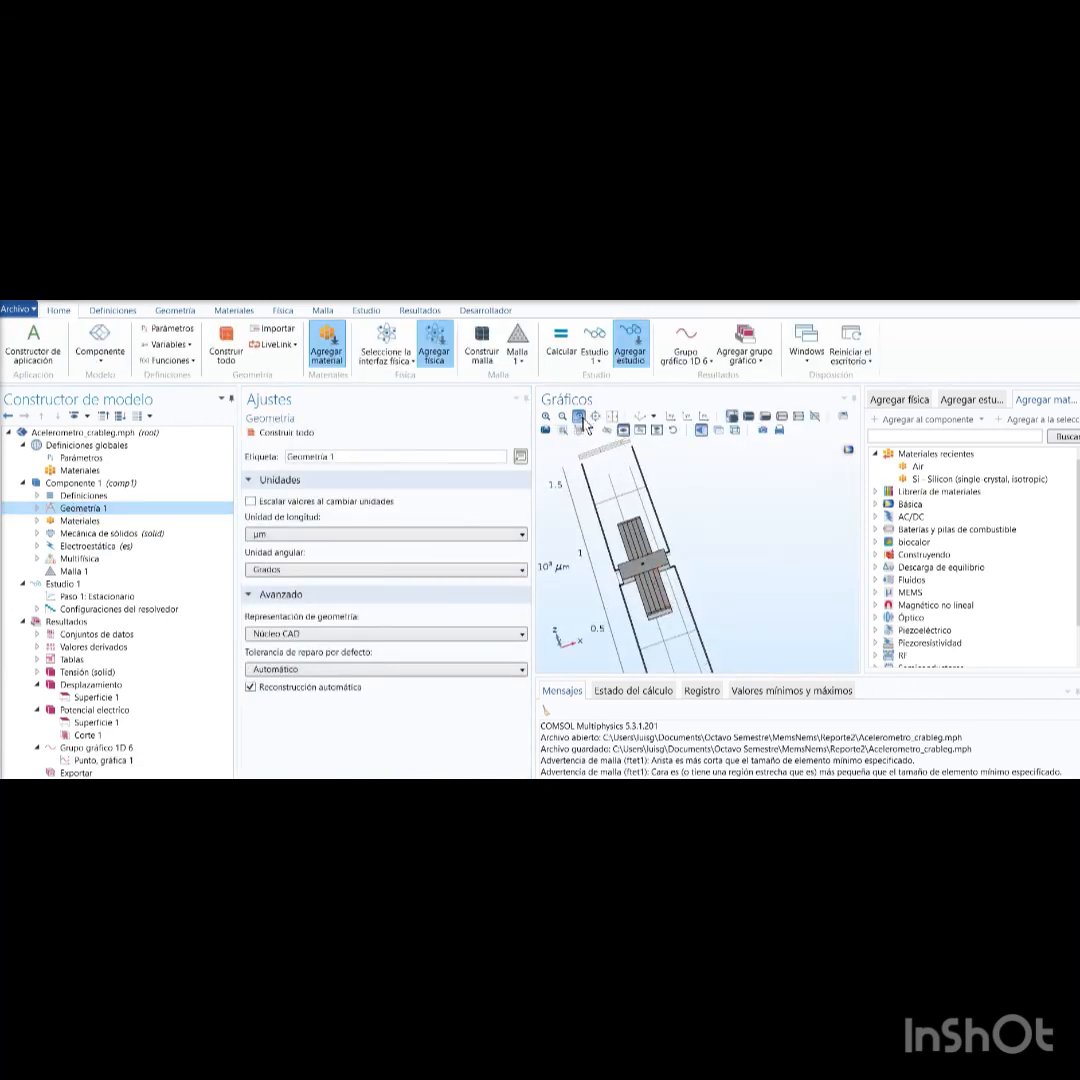
left_click(583, 418)
left_click_drag(618, 577, 706, 633)
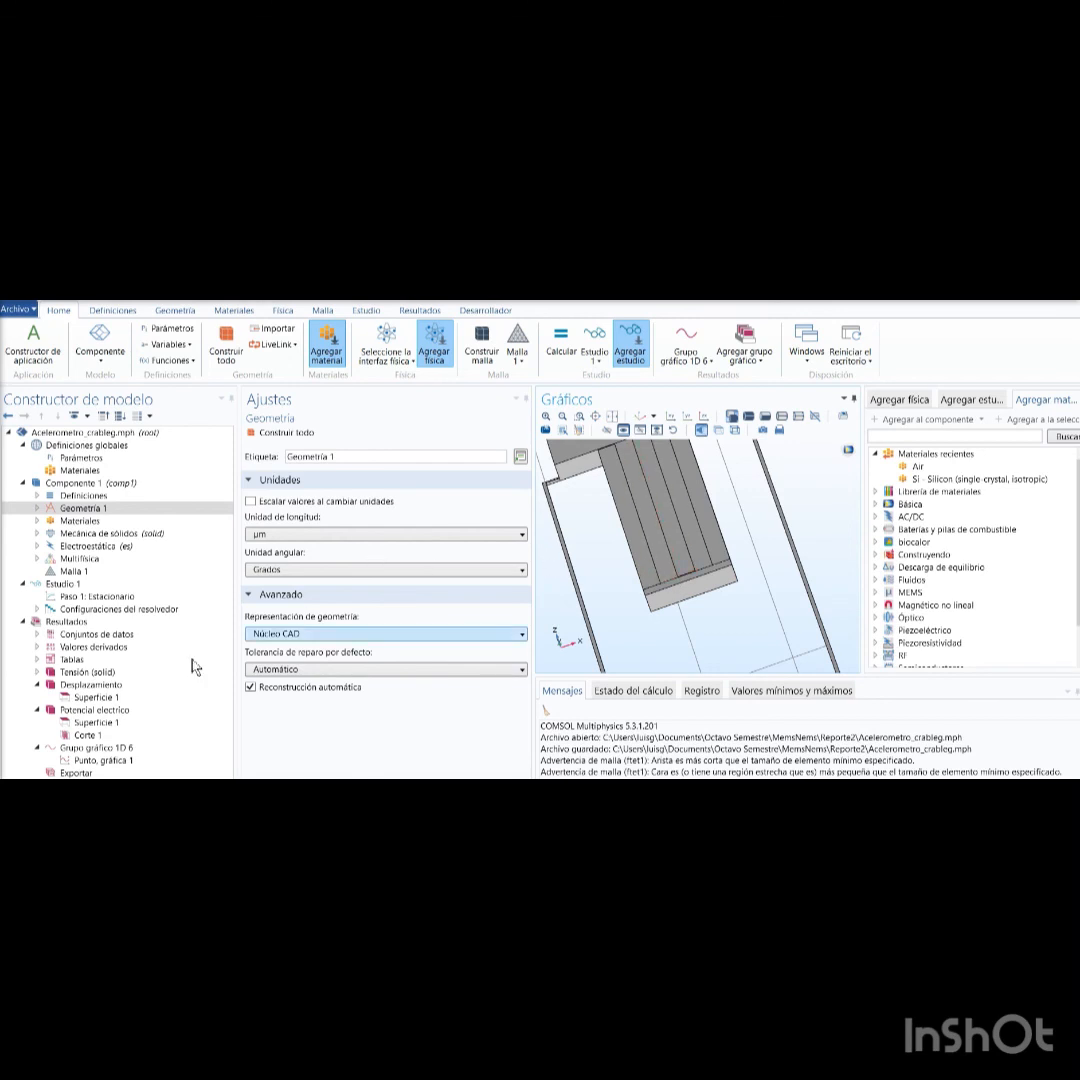
left_click(89, 760)
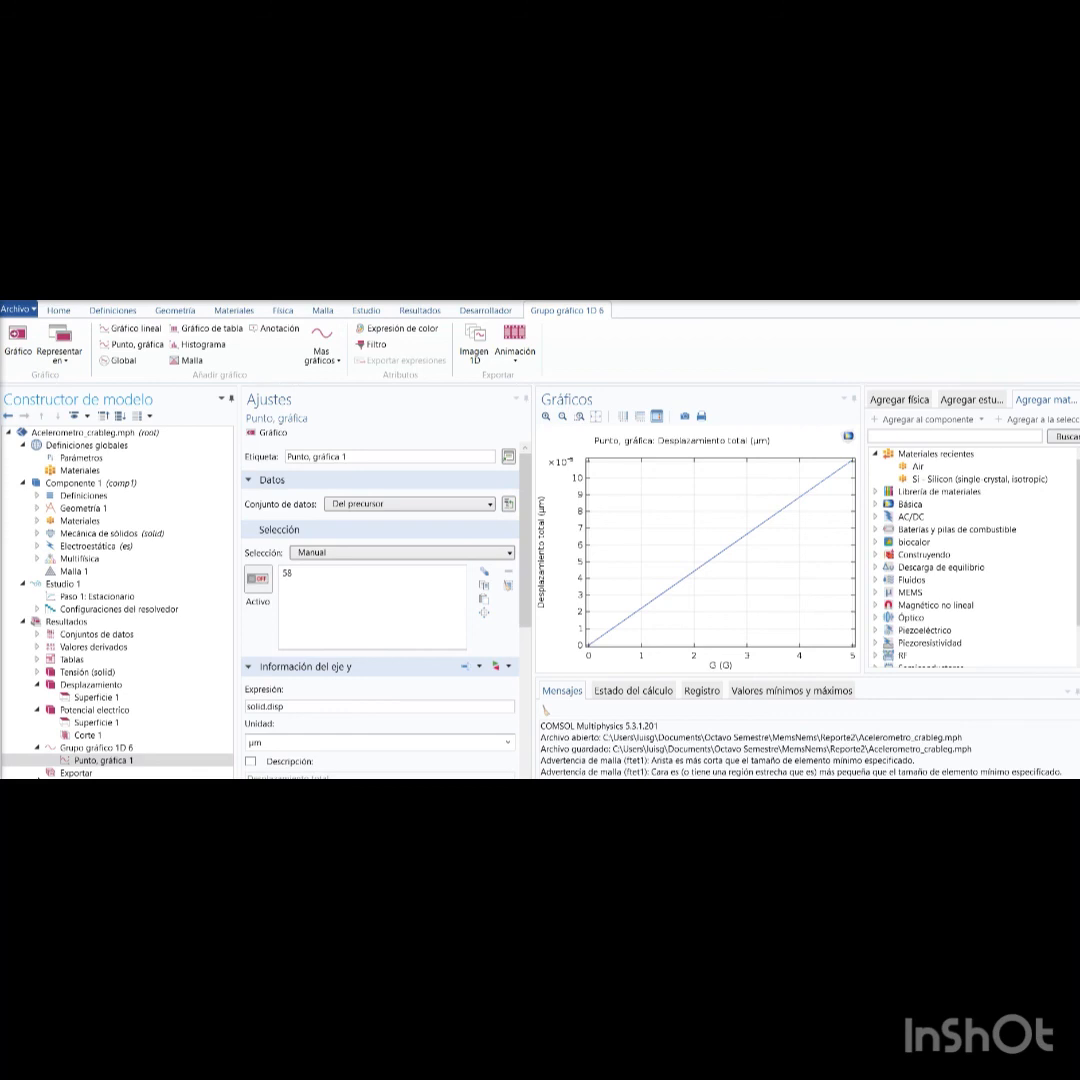
Step: Examine the Potencial electrico plot group, the expression and plane data of Corte 1, and the potential distribution around the central mass close up
left_click(72, 712)
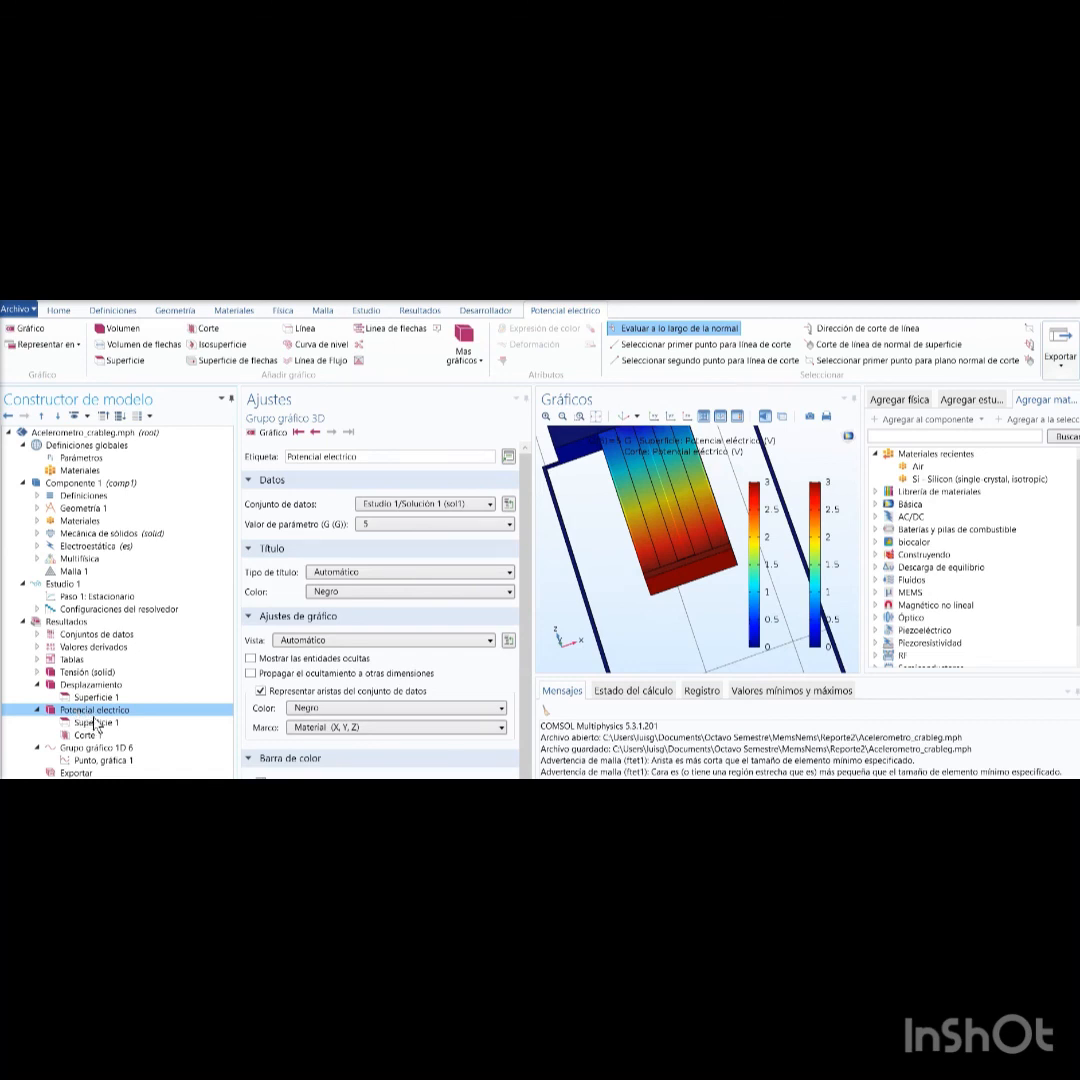
left_click(88, 735)
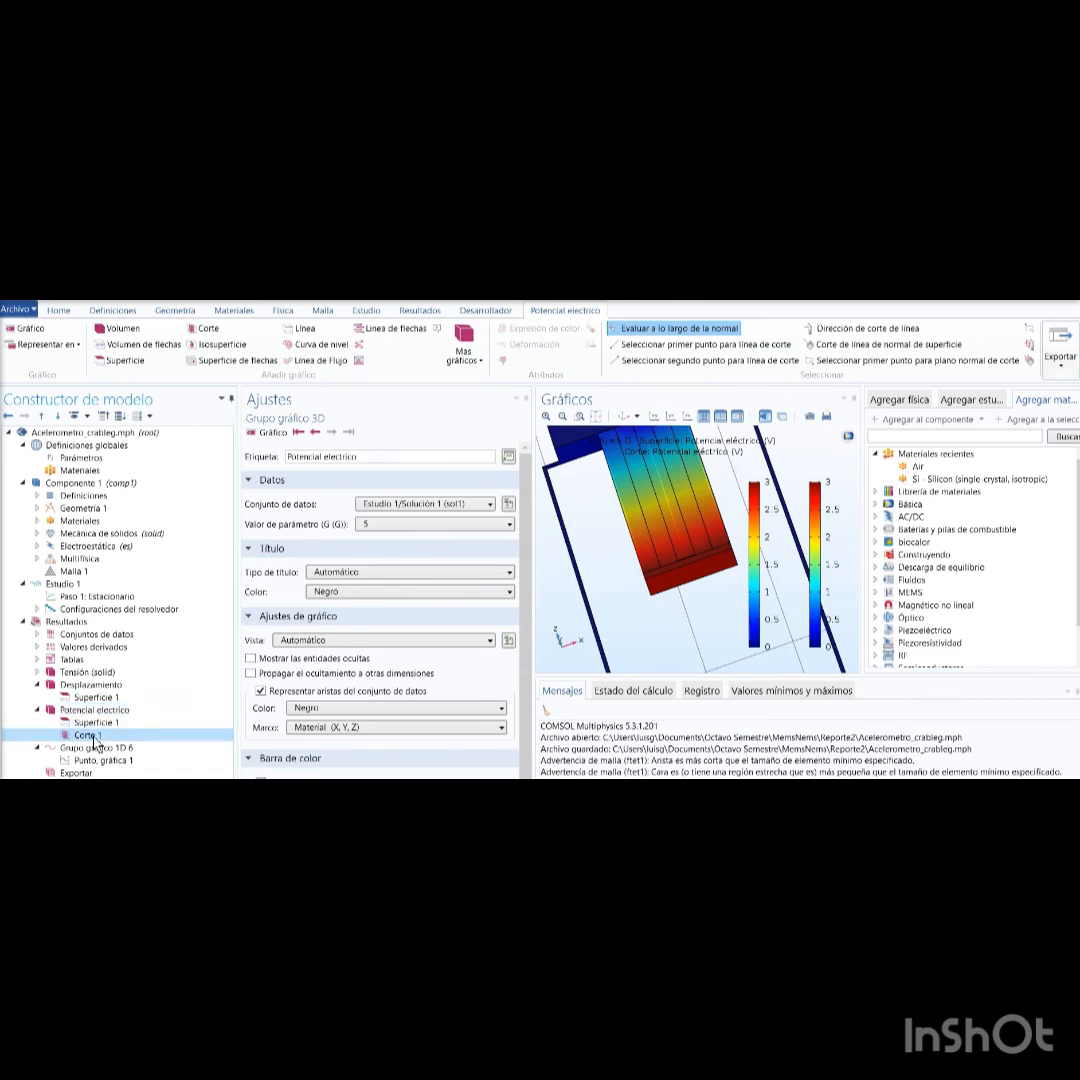
scroll(422, 651, "down", 5)
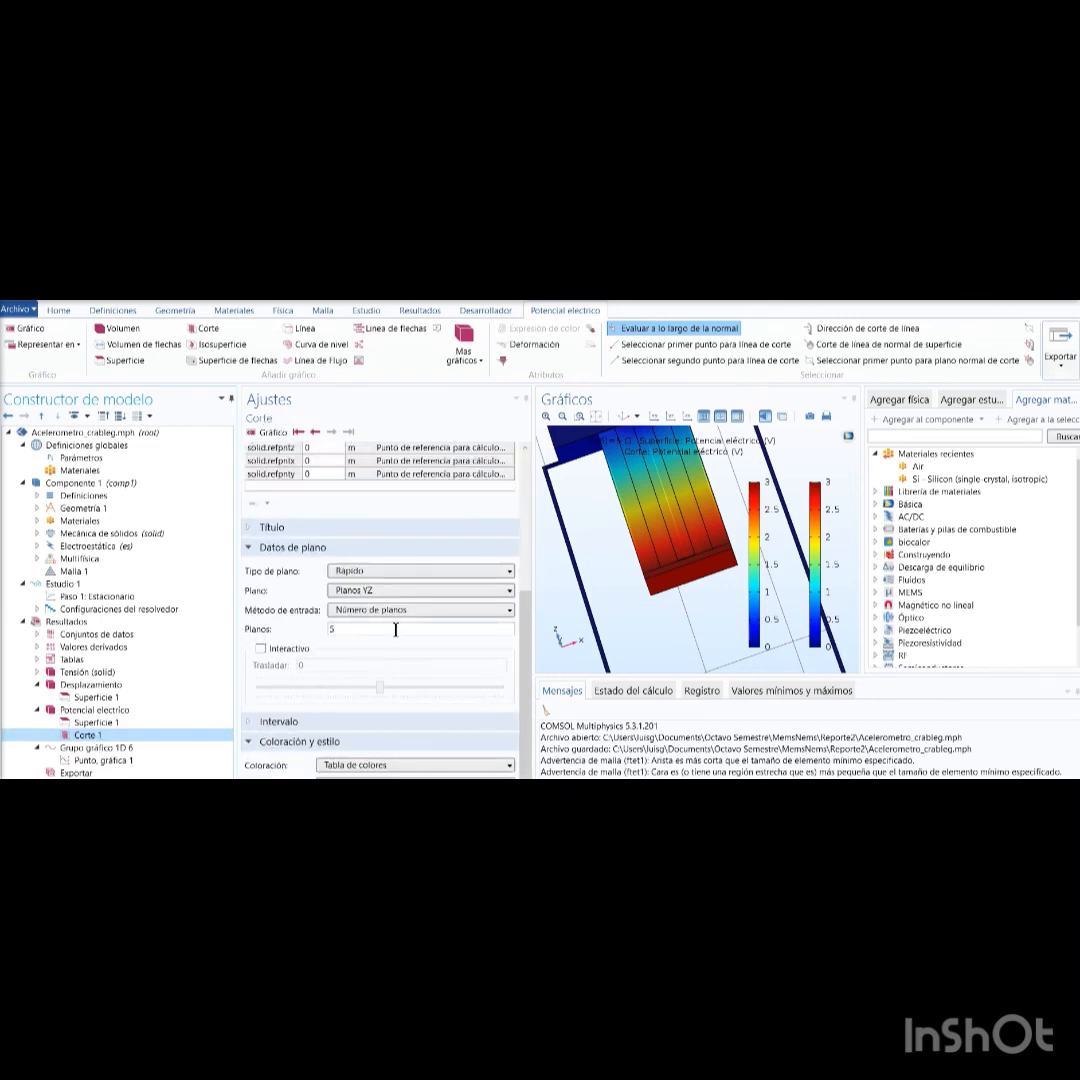
scroll(398, 620, "up", 5)
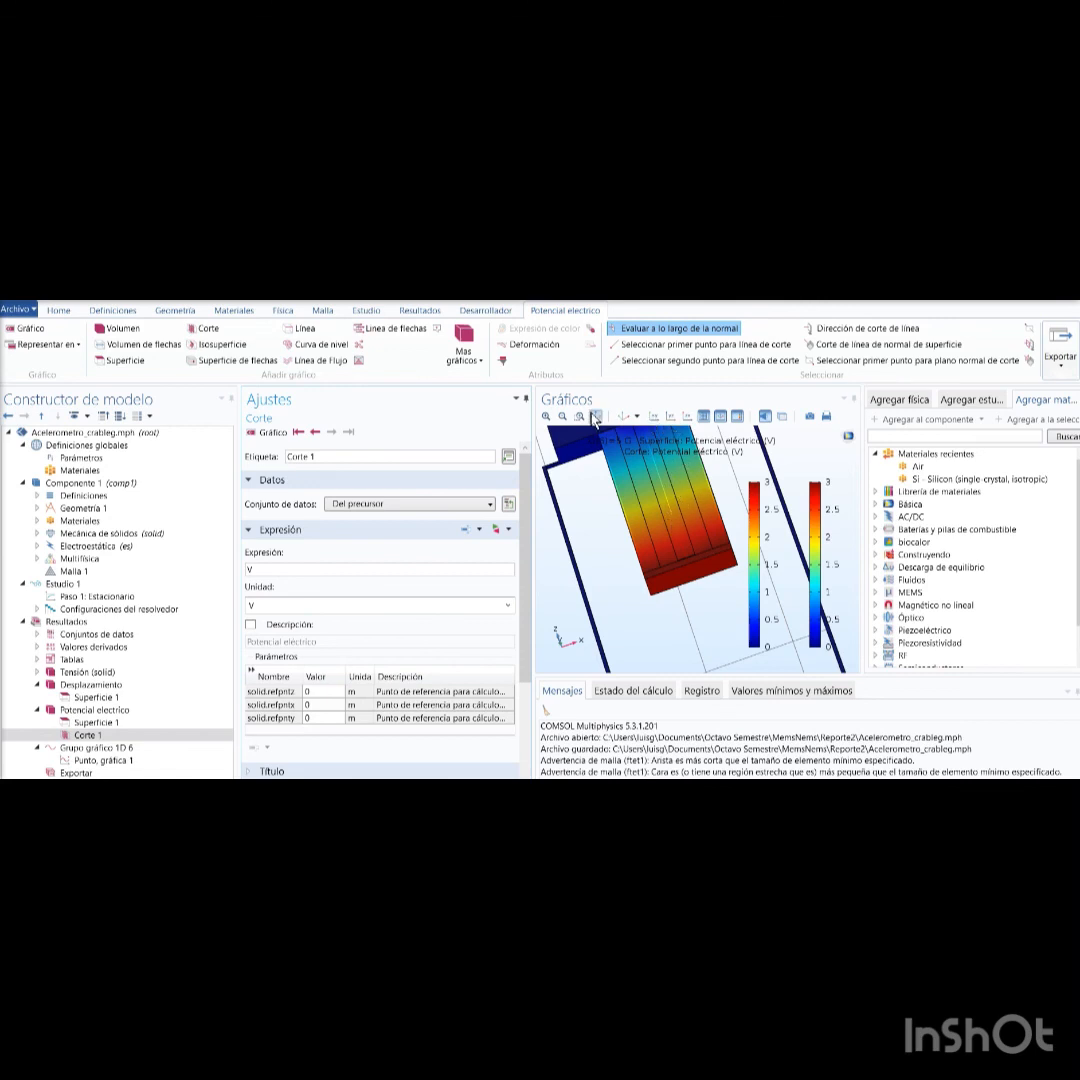
left_click(651, 418)
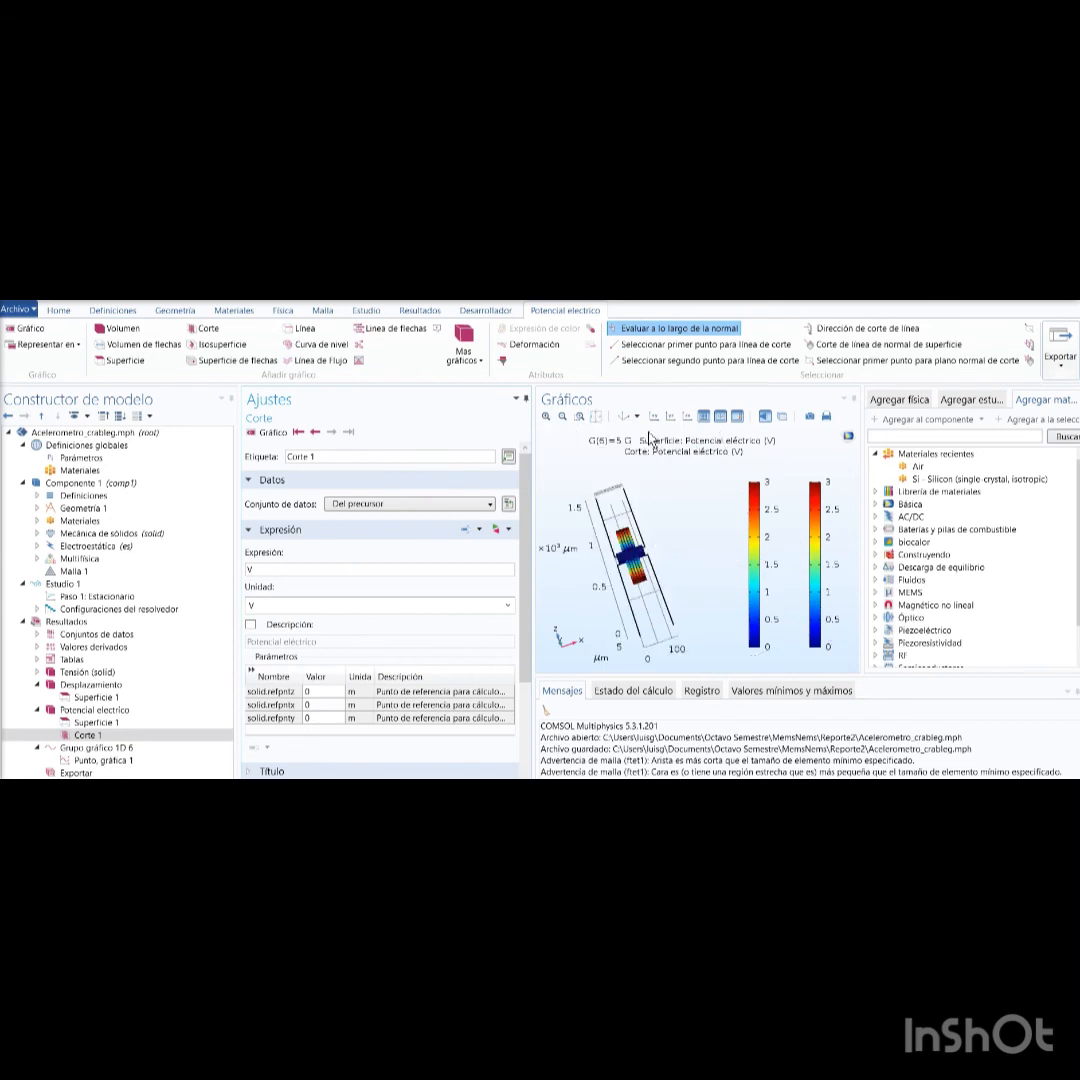
left_click(580, 417)
left_click_drag(587, 543, 687, 603)
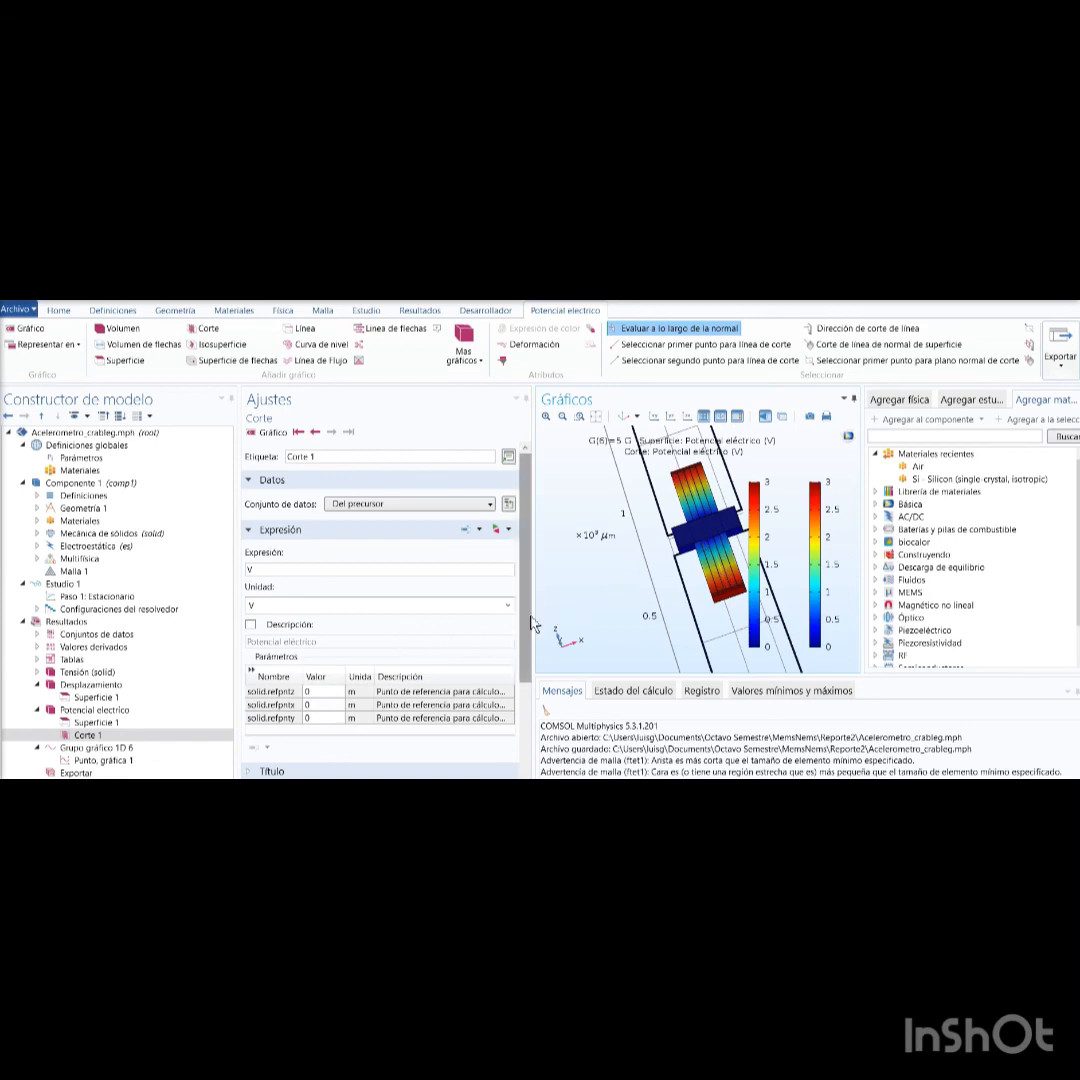
Step: Review the total displacement versus G curve plotted by Punto, gráfica 1
left_click(119, 737)
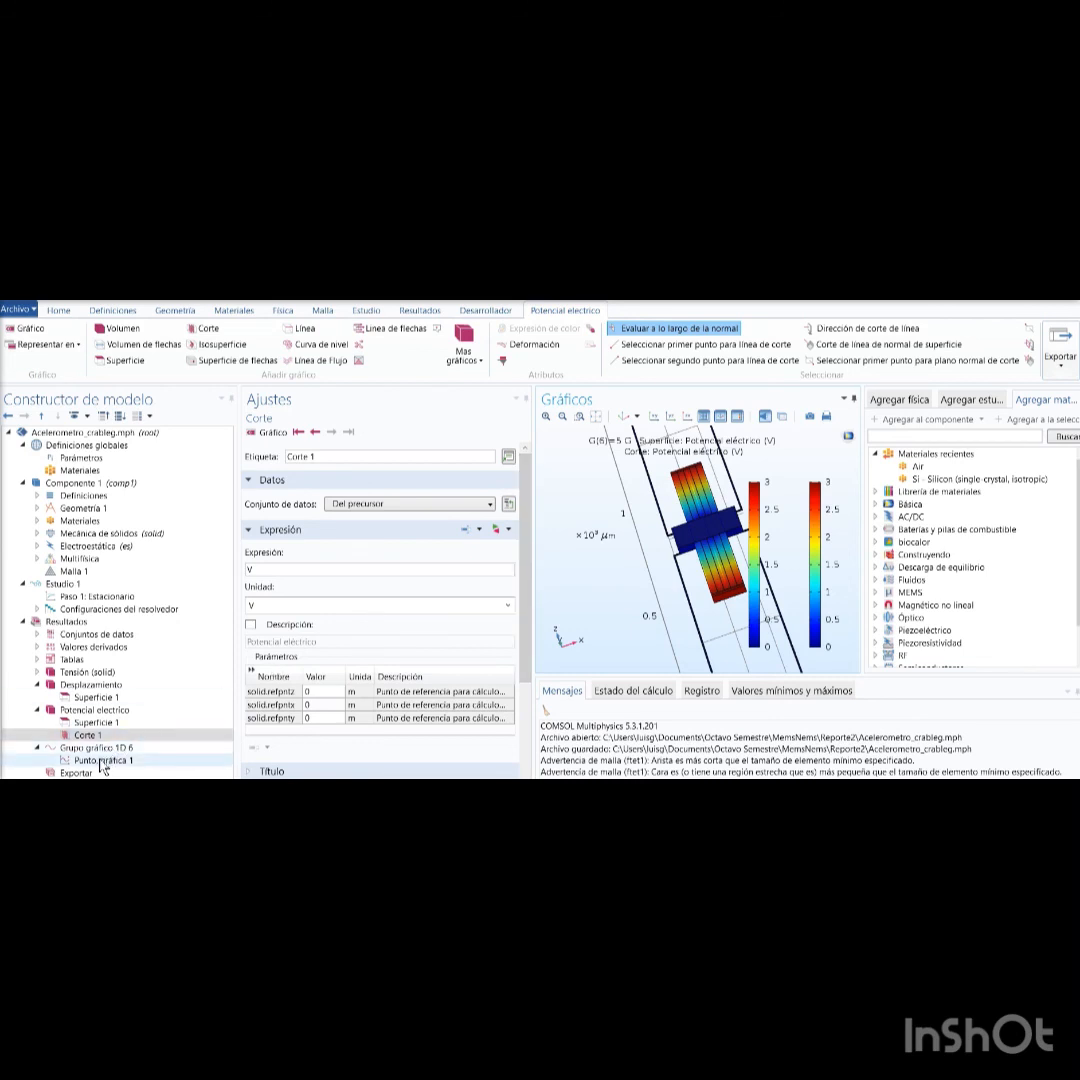
left_click(103, 762)
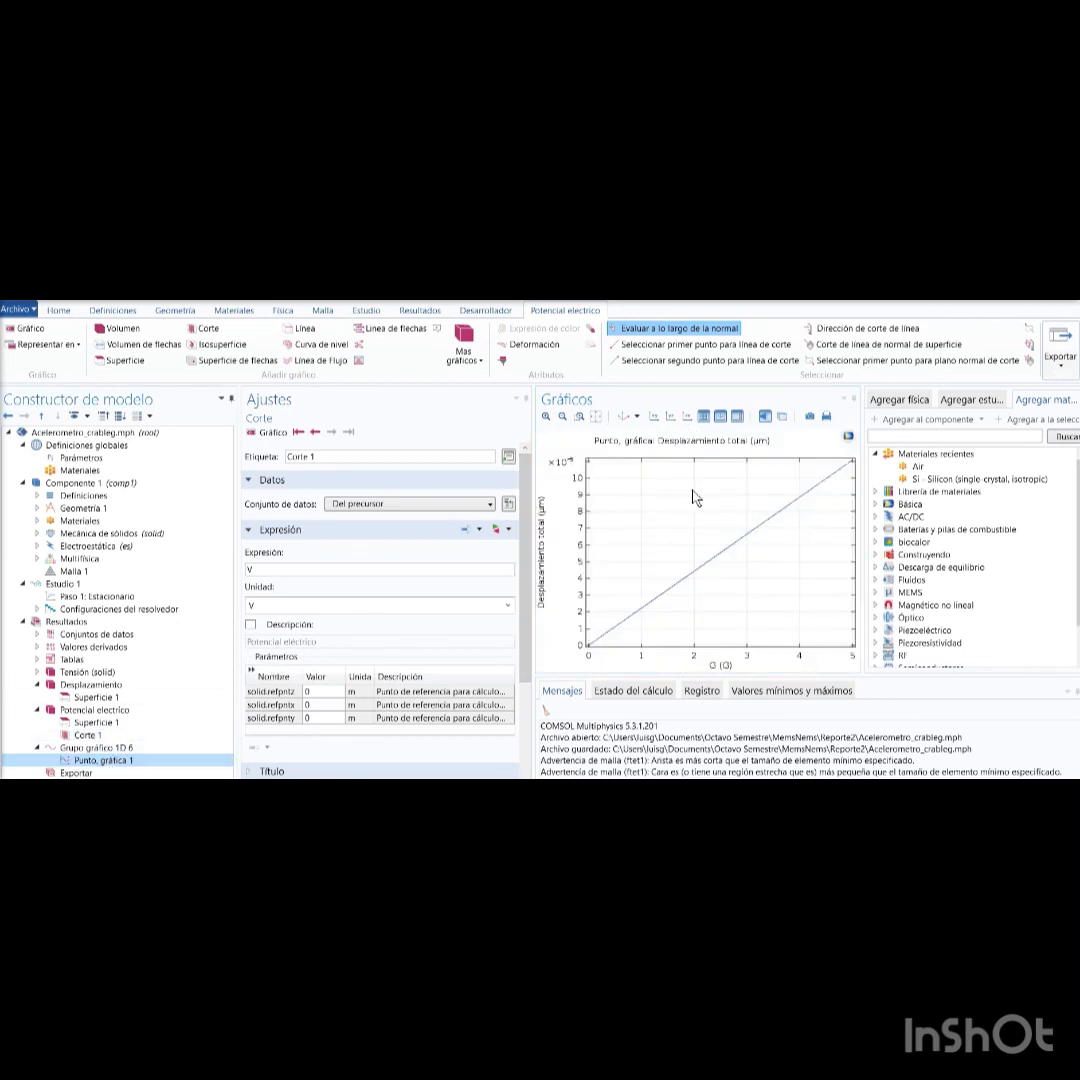